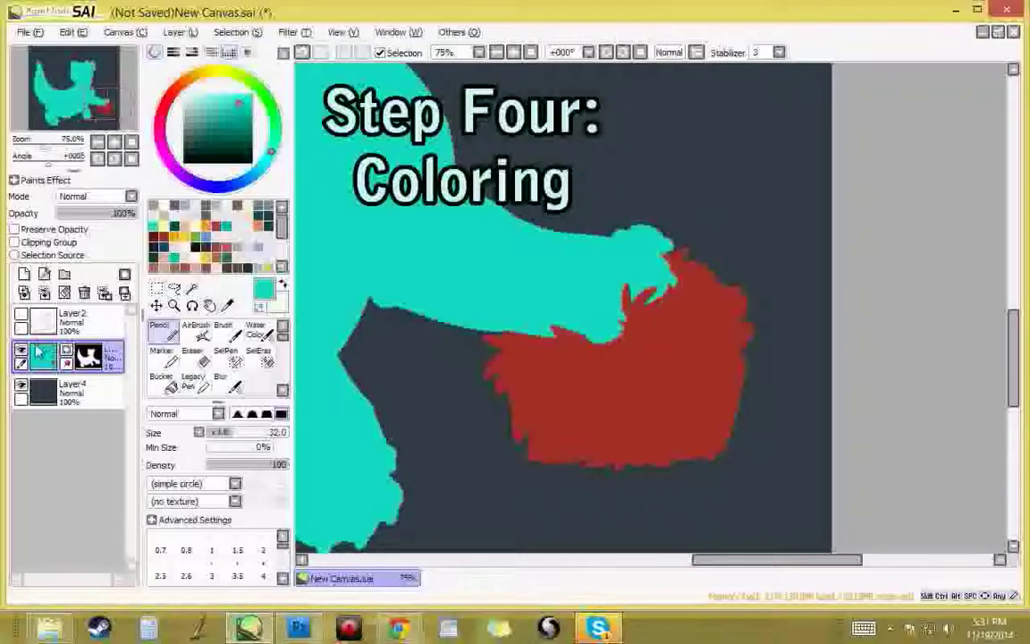
Step: Sample the pale yellow from the stroke on the face and bucket-fill the character's teal body with it
drag(417, 99, 584, 407)
drag(374, 129, 446, 265)
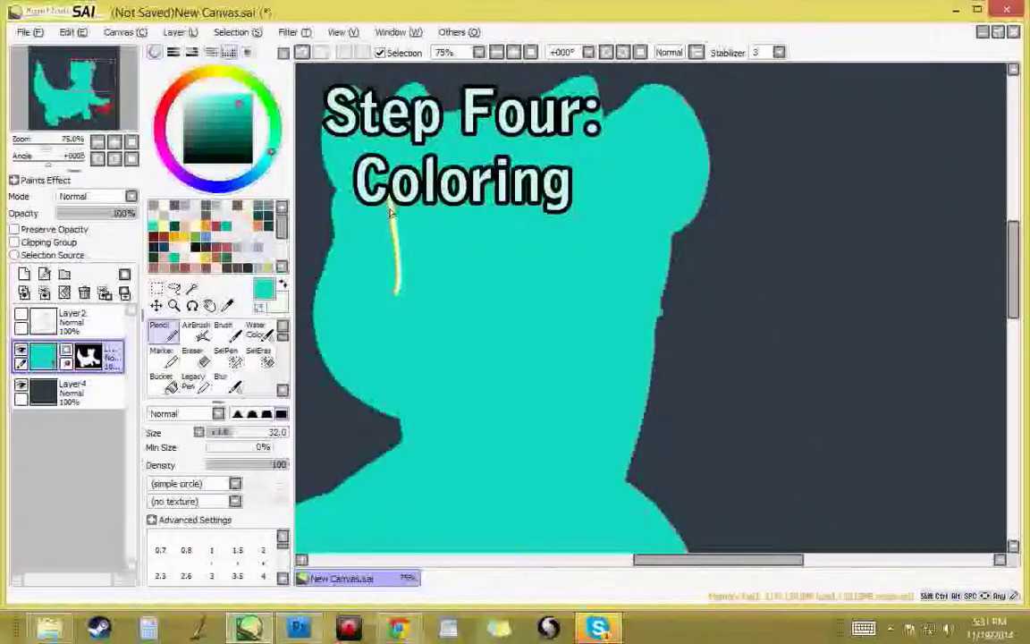
right_click(398, 255)
click(172, 386)
click(483, 429)
Step: Examine the edges of the red tuft by the outstretched paw with the line art shown and hidden
drag(733, 444, 605, 110)
drag(701, 309, 534, 187)
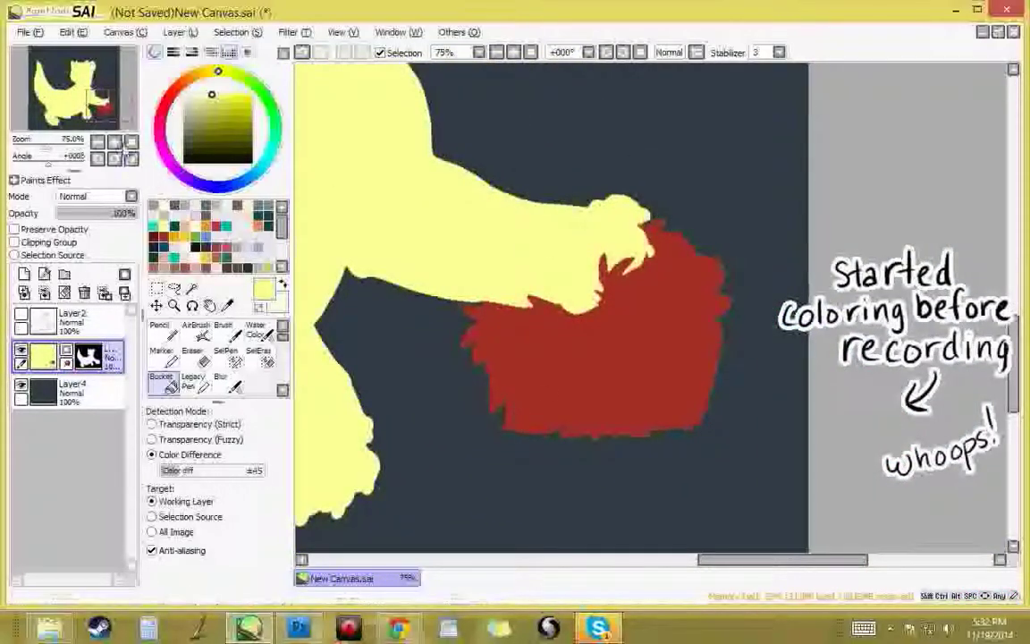
click(115, 142)
click(21, 314)
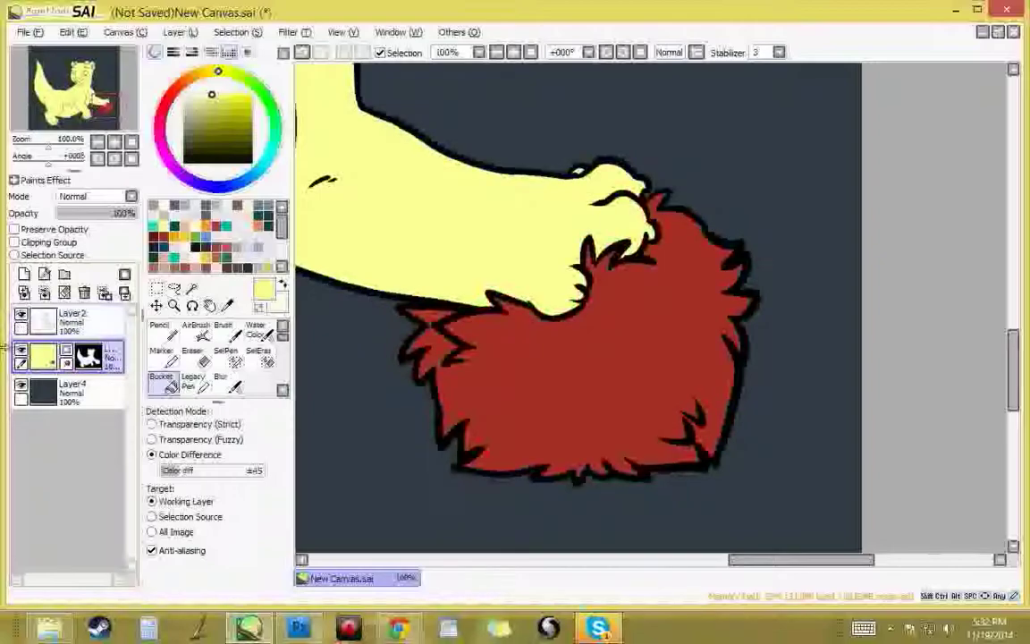
click(21, 314)
Step: Sample the tuft's red and touch up its upper edge beside the paw with a size 47 pencil
click(162, 332)
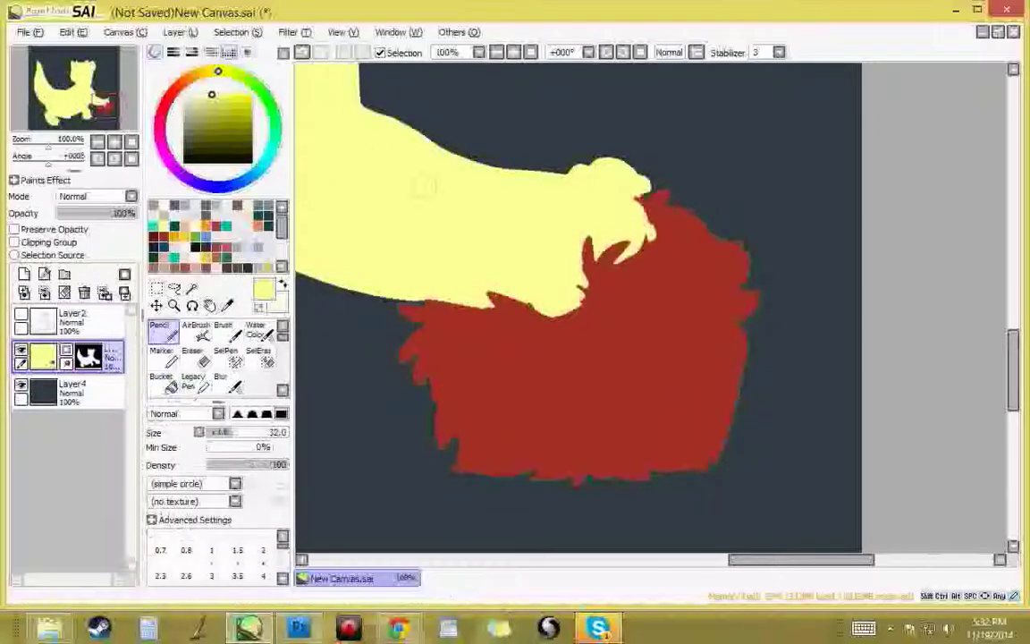
right_click(454, 332)
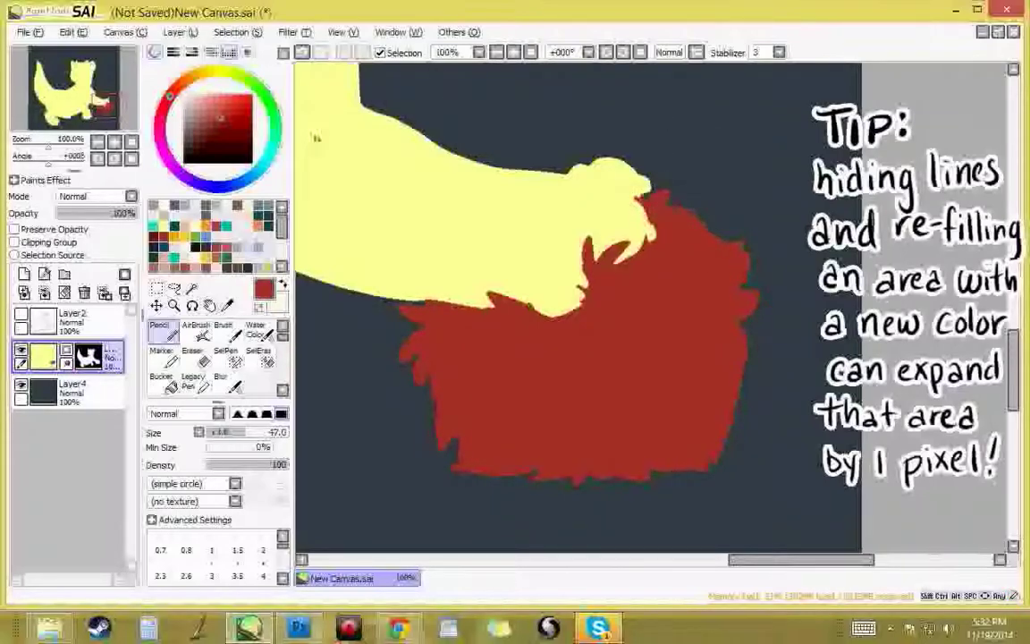
click(114, 143)
click(114, 143)
click(114, 143)
drag(503, 108, 373, 362)
drag(570, 220, 572, 232)
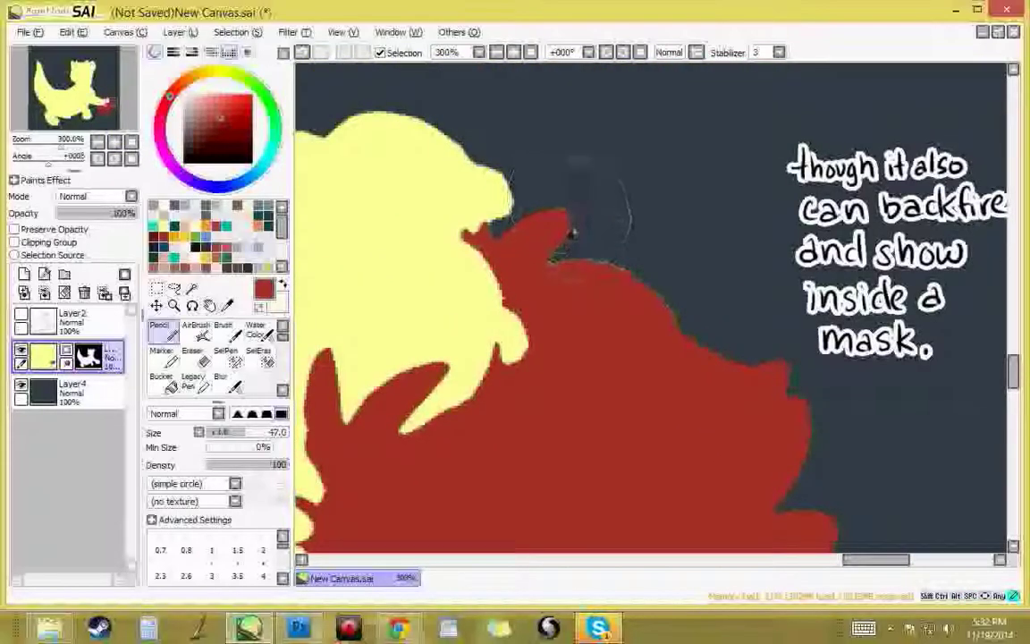
Step: Show the line art and outline the forehead, muzzle, cheek and ear markings in teal with a size 33 hard-edged pencil
click(130, 143)
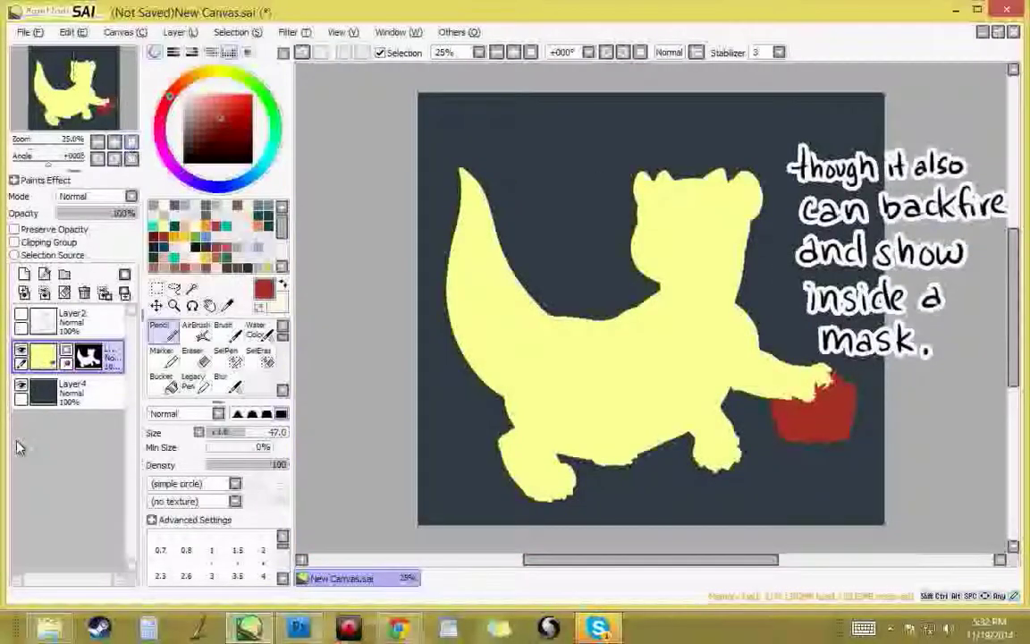
click(21, 314)
click(114, 143)
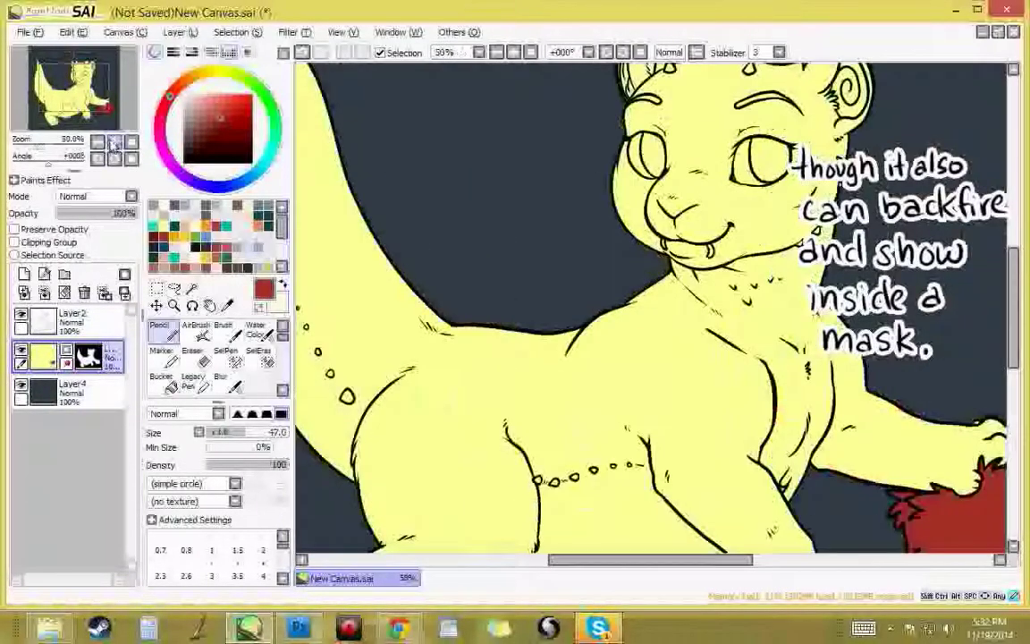
click(114, 143)
drag(425, 186, 225, 347)
click(226, 226)
click(234, 433)
drag(647, 260, 623, 350)
mouse_move(438, 253)
mouse_down()
mouse_move(455, 312)
mouse_move(450, 377)
mouse_move(531, 393)
mouse_up()
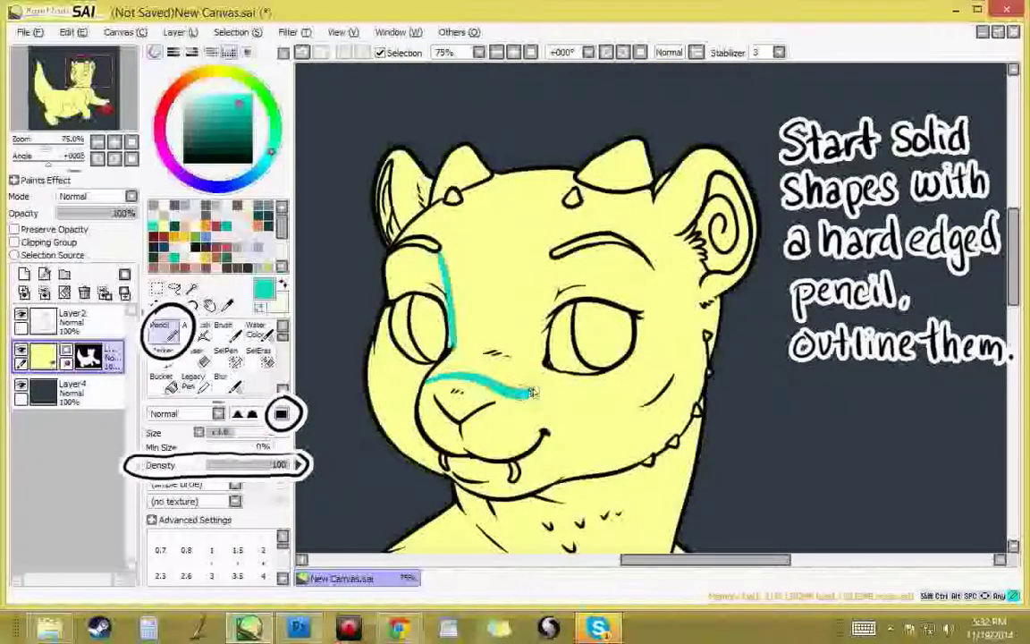
drag(525, 349, 548, 264)
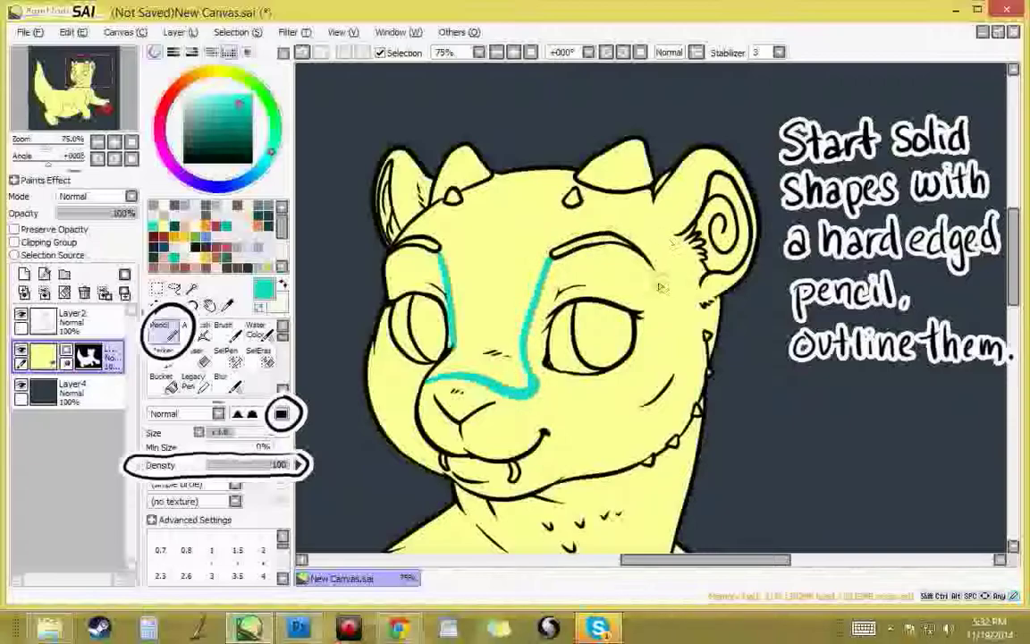
mouse_move(655, 363)
mouse_down()
mouse_move(685, 358)
mouse_move(694, 304)
mouse_up()
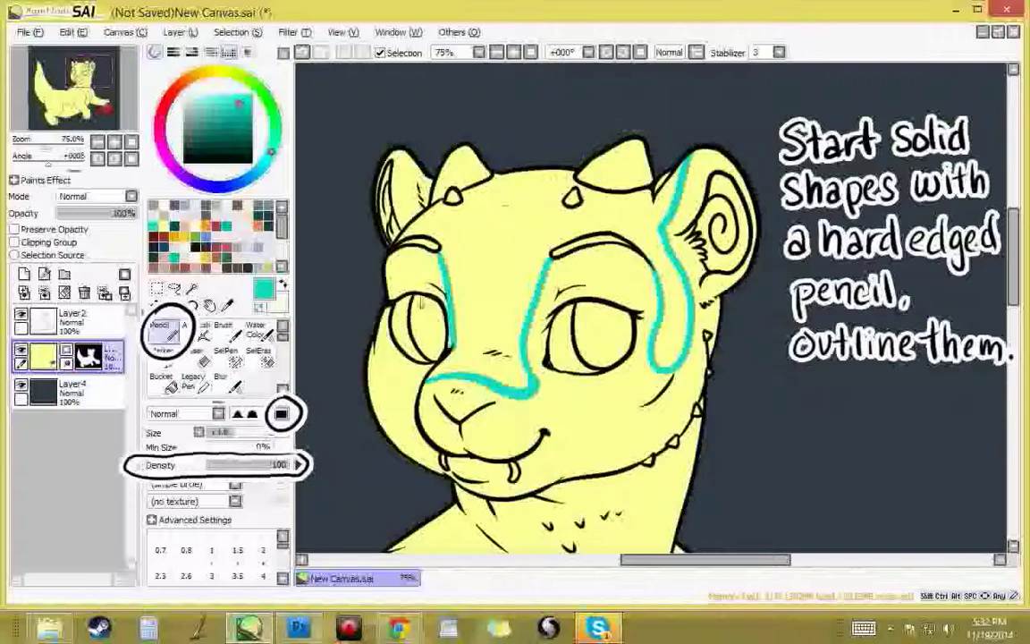
Step: Outline the teal marking along the neck and chest and around the near foreleg down to the paw
mouse_move(722, 439)
mouse_down()
mouse_move(748, 405)
mouse_move(743, 163)
mouse_move(695, 261)
mouse_up()
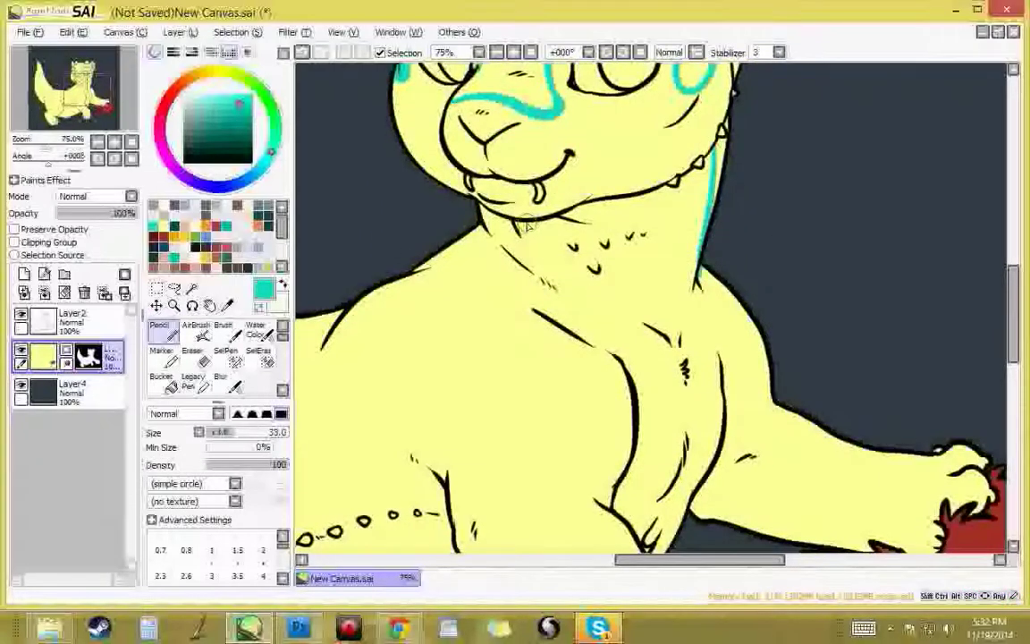
mouse_move(540, 265)
mouse_down()
mouse_move(583, 337)
mouse_move(624, 372)
mouse_up()
mouse_move(651, 425)
mouse_down()
mouse_move(571, 253)
mouse_move(585, 212)
mouse_up()
drag(456, 280, 527, 319)
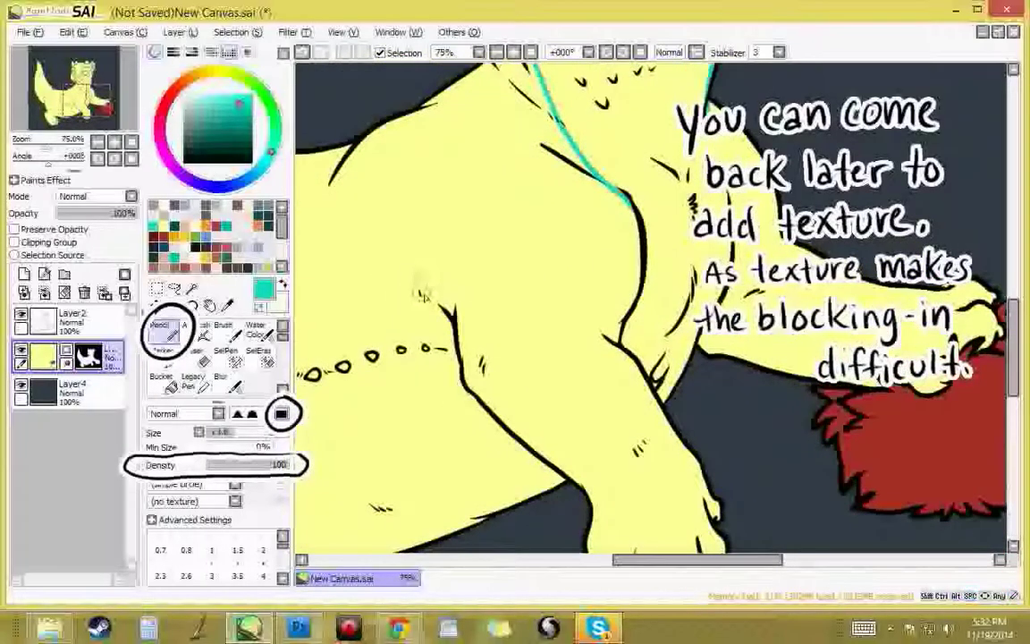
mouse_move(410, 311)
mouse_down()
mouse_move(435, 268)
mouse_move(466, 286)
mouse_move(483, 368)
mouse_move(587, 450)
mouse_move(612, 498)
mouse_move(651, 520)
mouse_move(679, 496)
mouse_up()
drag(682, 450, 668, 418)
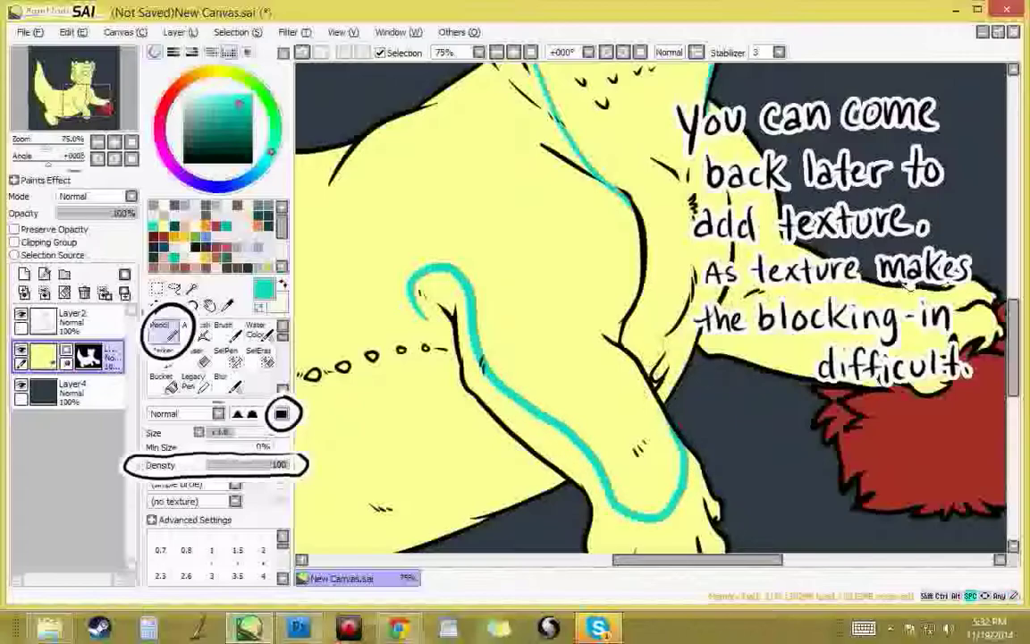
Step: Outline the teal marking along the far foreleg from the neck to the wrist, replacing the first stroke
drag(904, 287, 717, 372)
mouse_move(536, 246)
mouse_down()
mouse_move(554, 327)
mouse_move(657, 369)
mouse_up()
key(ctrl+z)
drag(519, 208, 549, 279)
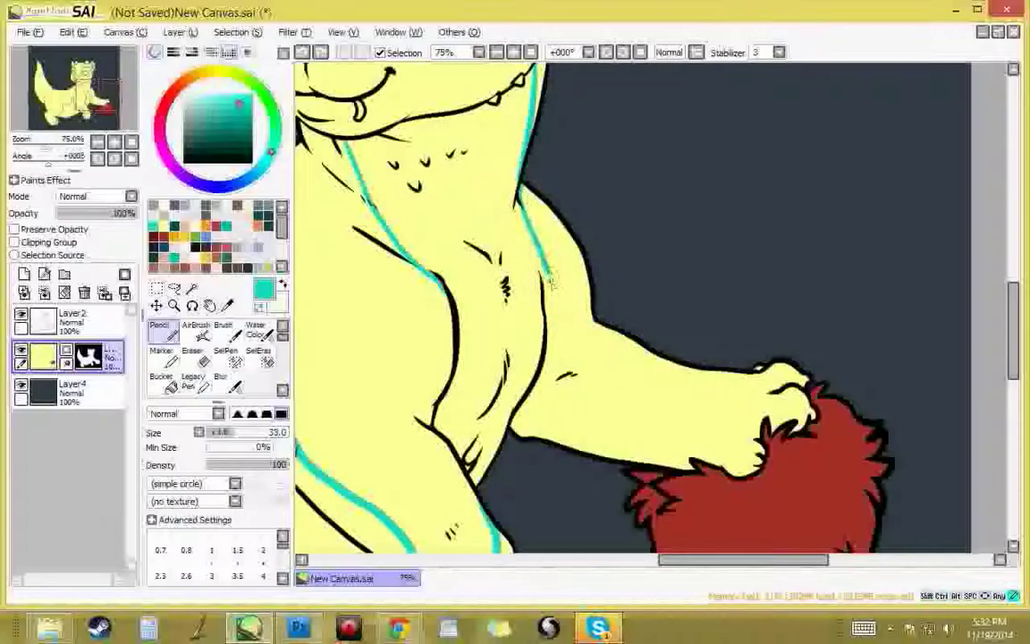
mouse_move(556, 344)
mouse_down()
mouse_move(640, 399)
mouse_move(710, 416)
mouse_up()
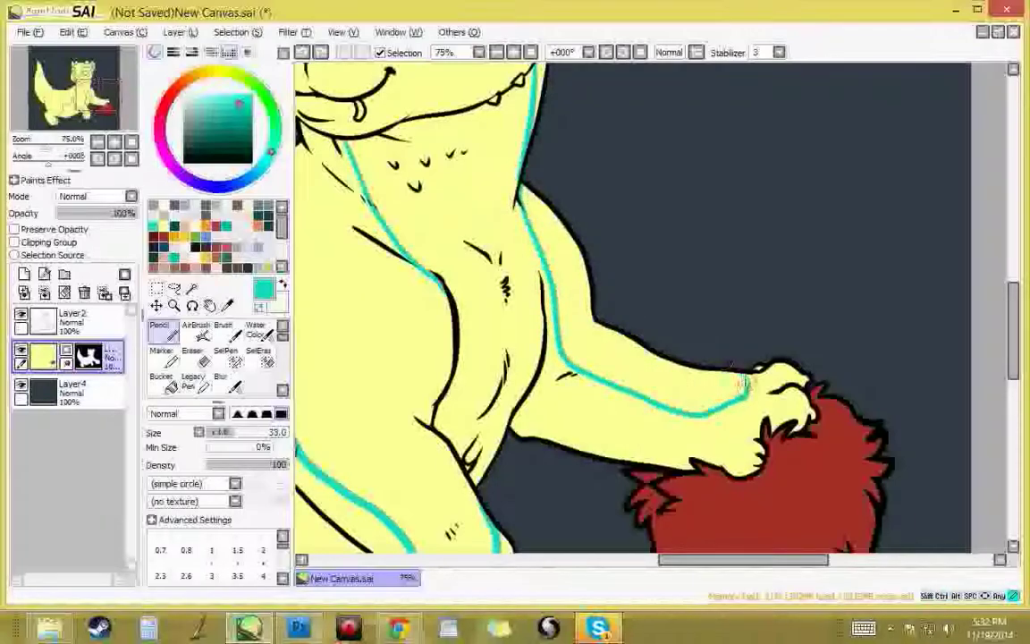
Step: Outline the teal marking's edge along the row of belly studs and down the back of the hind leg
drag(742, 347, 828, 249)
drag(500, 386, 860, 375)
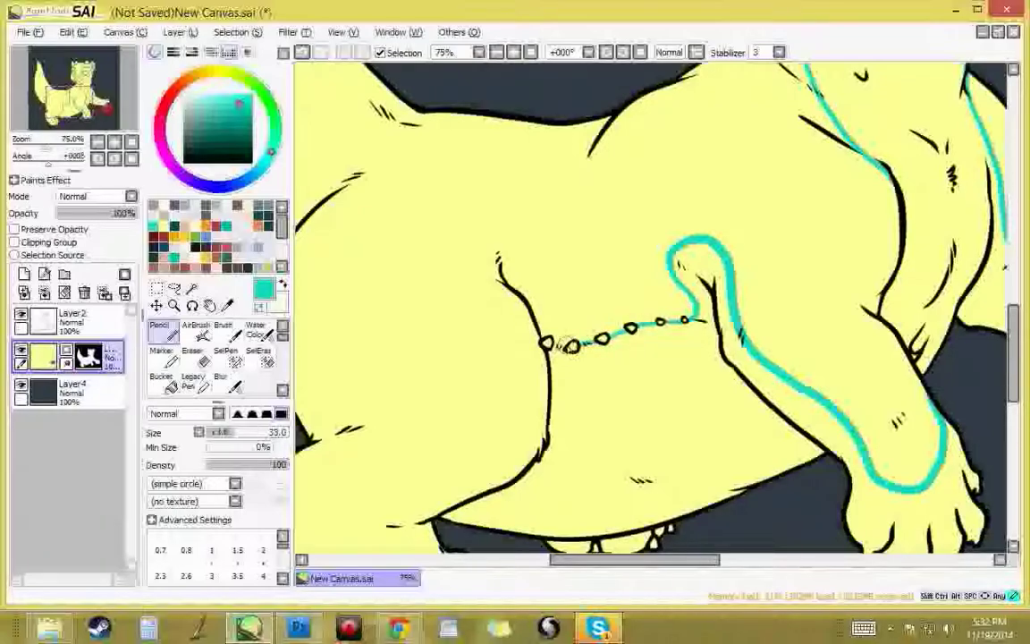
drag(478, 282, 610, 163)
mouse_move(565, 404)
mouse_down()
mouse_move(520, 455)
mouse_move(463, 425)
mouse_move(433, 375)
mouse_up()
mouse_move(495, 314)
mouse_down()
mouse_move(482, 255)
mouse_move(523, 398)
mouse_up()
mouse_move(556, 441)
mouse_down()
mouse_move(518, 411)
mouse_move(506, 256)
mouse_up()
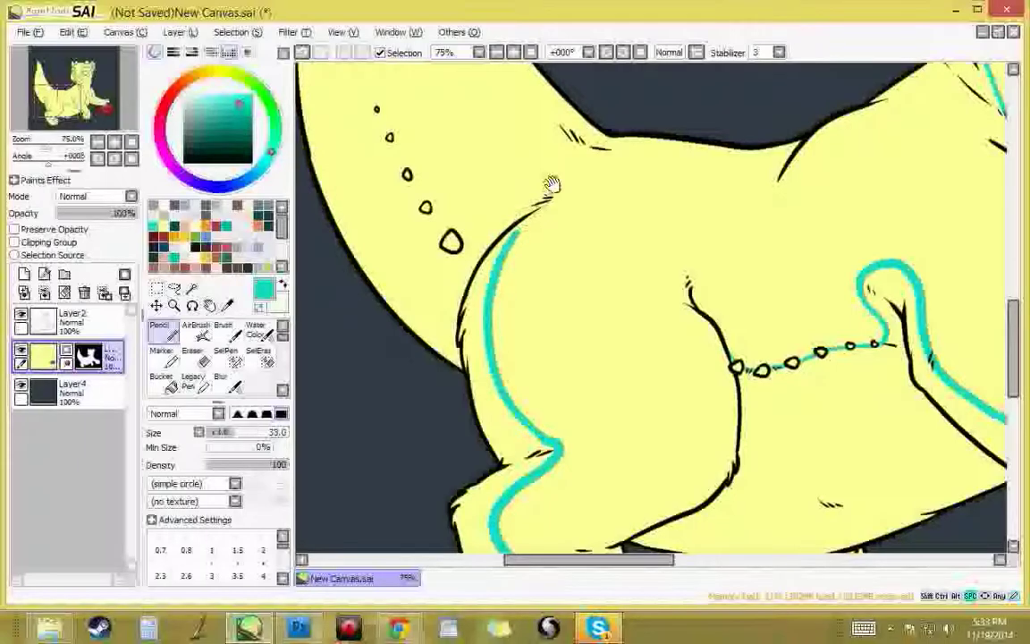
Step: Continue the teal outline from the hip through the row of studs and up along the tail
drag(483, 192, 478, 285)
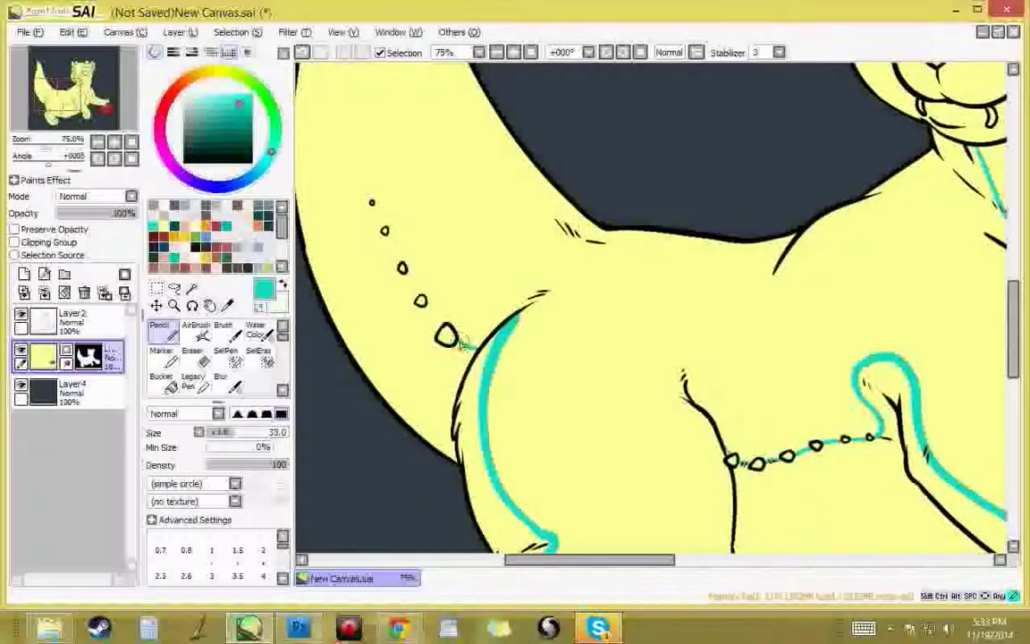
drag(421, 275, 471, 378)
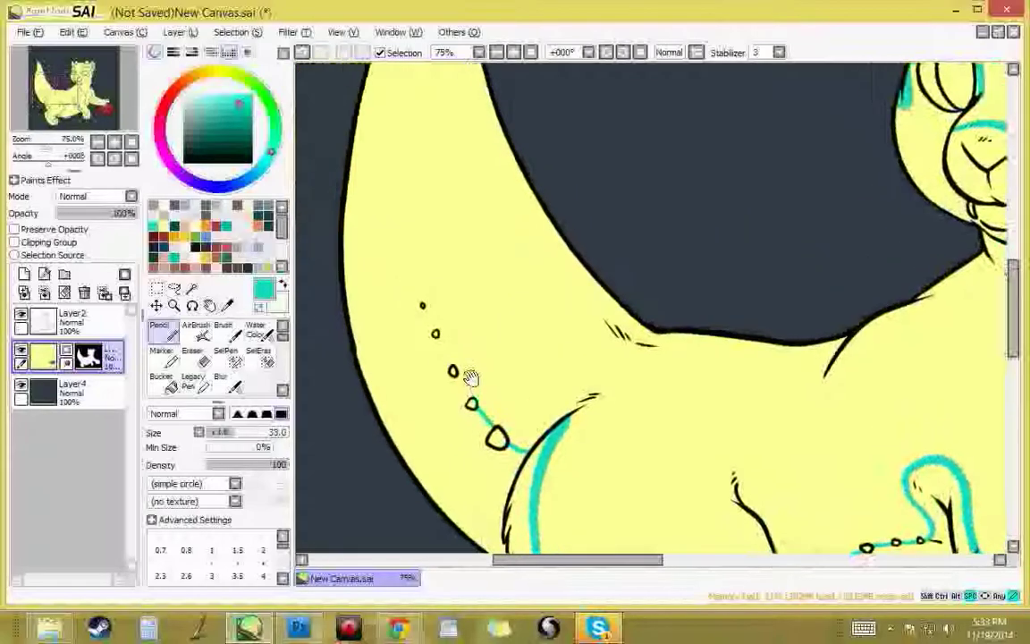
mouse_move(490, 427)
mouse_down()
mouse_move(436, 341)
mouse_move(409, 177)
mouse_up()
drag(417, 135, 421, 331)
mouse_move(414, 380)
mouse_down()
mouse_move(416, 306)
mouse_move(472, 179)
mouse_up()
Step: Set the bucket's target to All Image and fill the outlined back, tail and leg area with teal
mouse_move(887, 320)
mouse_down()
mouse_move(813, 102)
mouse_move(829, 145)
mouse_up()
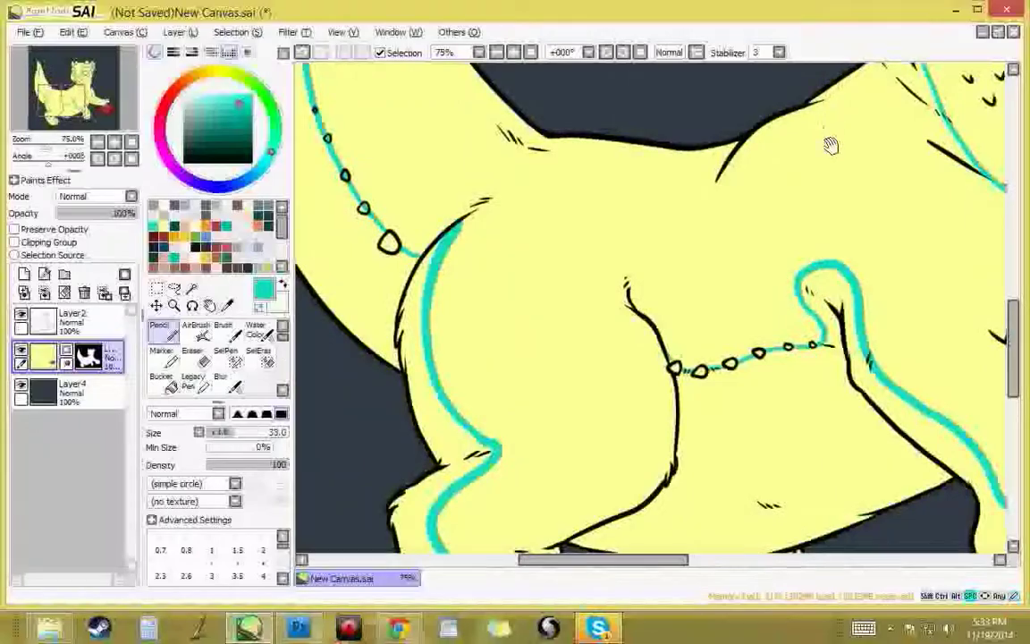
drag(940, 68, 696, 391)
drag(784, 349, 742, 448)
drag(342, 519, 347, 168)
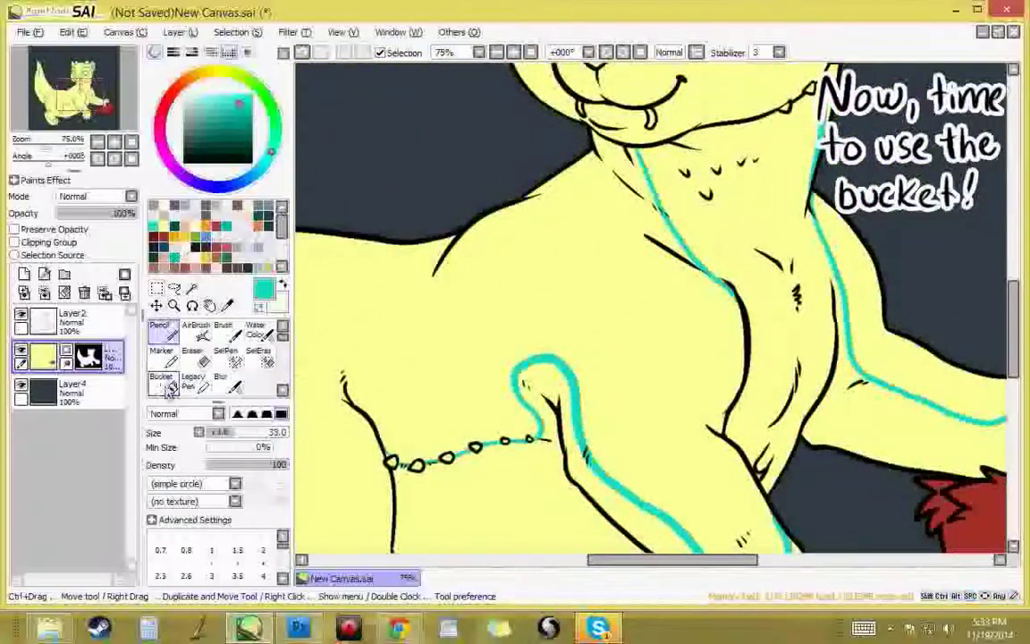
click(169, 383)
scroll(340, 358, down, 1)
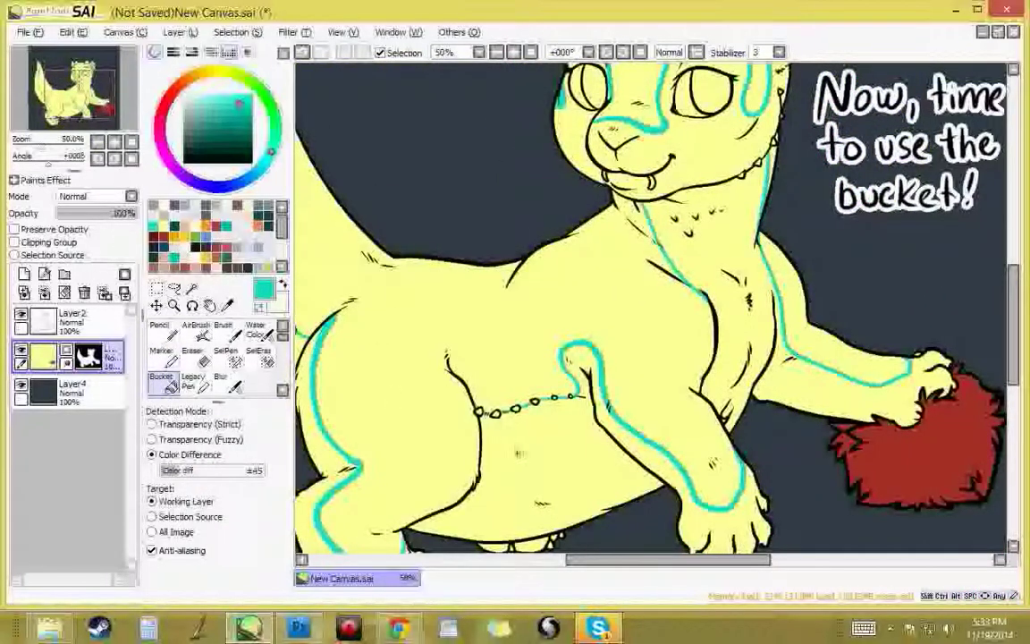
click(363, 372)
key(ctrl+z)
click(158, 531)
click(385, 391)
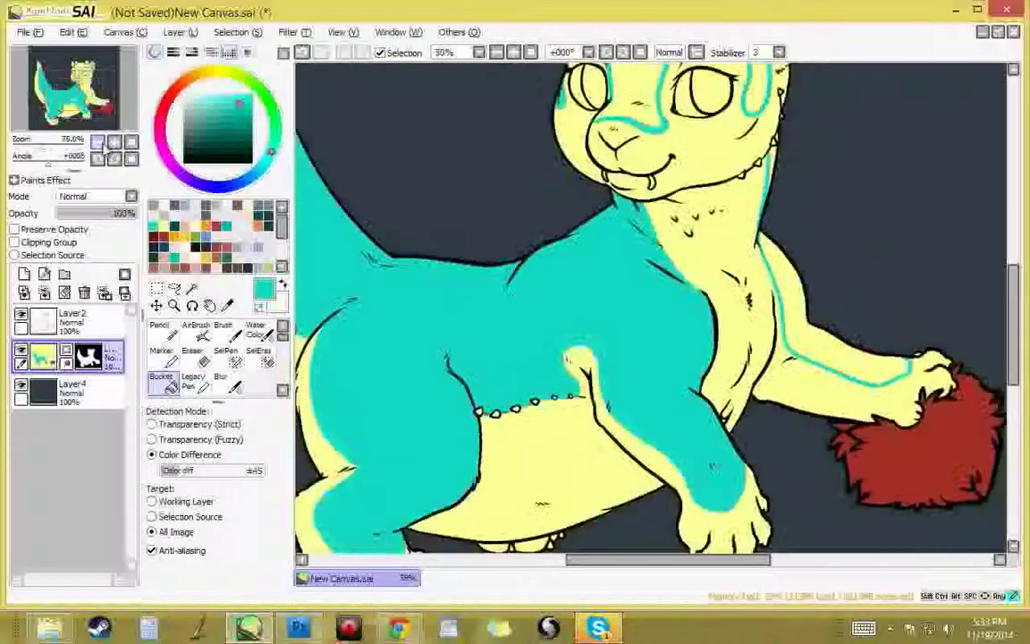
Step: Inspect the fill's edge on the hind leg, undo it and refill the body with Color Difference raised to ±111
click(109, 143)
click(109, 143)
click(114, 143)
click(115, 143)
click(115, 143)
click(114, 143)
click(114, 143)
drag(467, 291, 759, 157)
drag(429, 366, 758, 227)
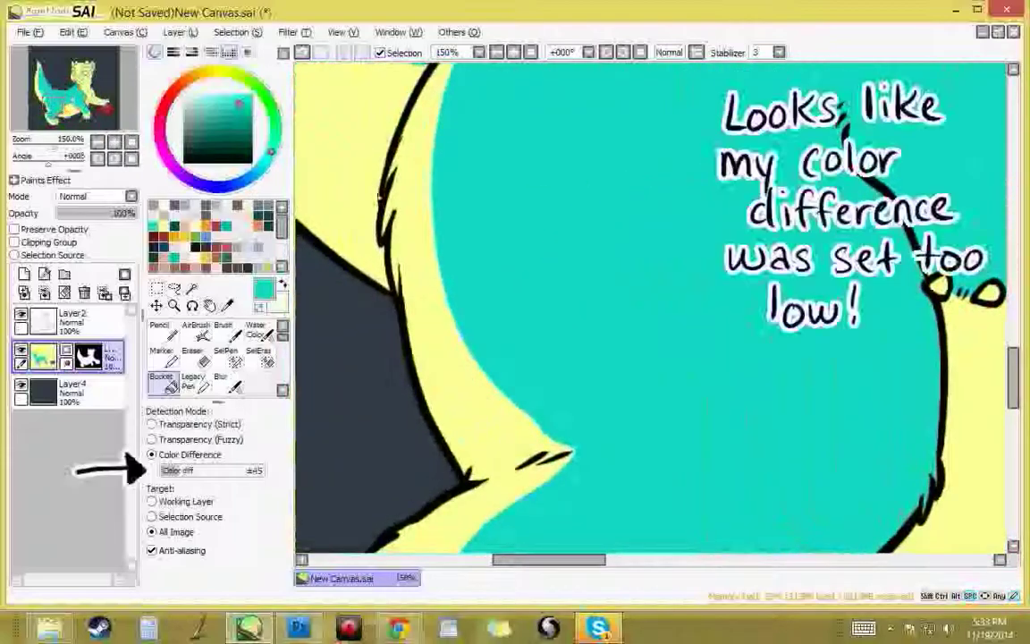
scroll(534, 467, up, 1)
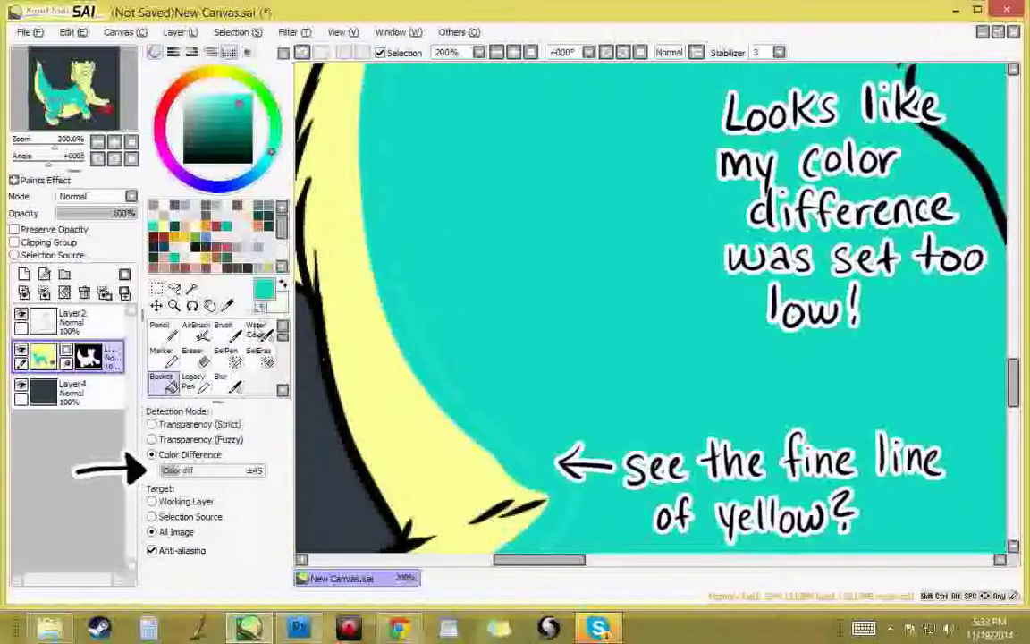
key(ctrl+z)
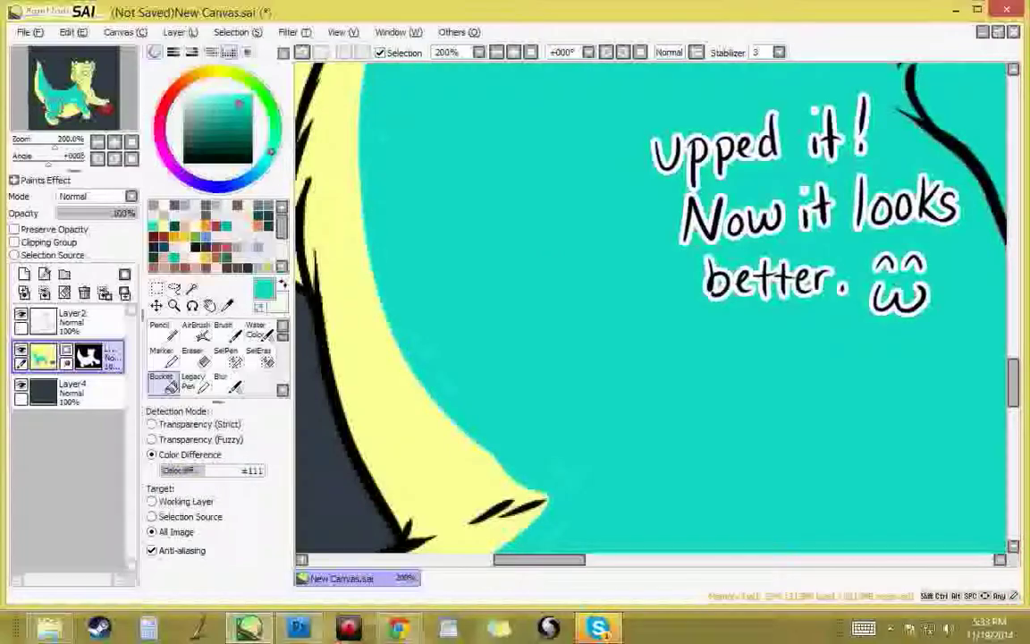
Step: Fill the outlined marking along the far foreleg with teal
drag(672, 462, 628, 225)
drag(844, 146, 536, 344)
drag(907, 152, 631, 268)
drag(903, 229, 690, 137)
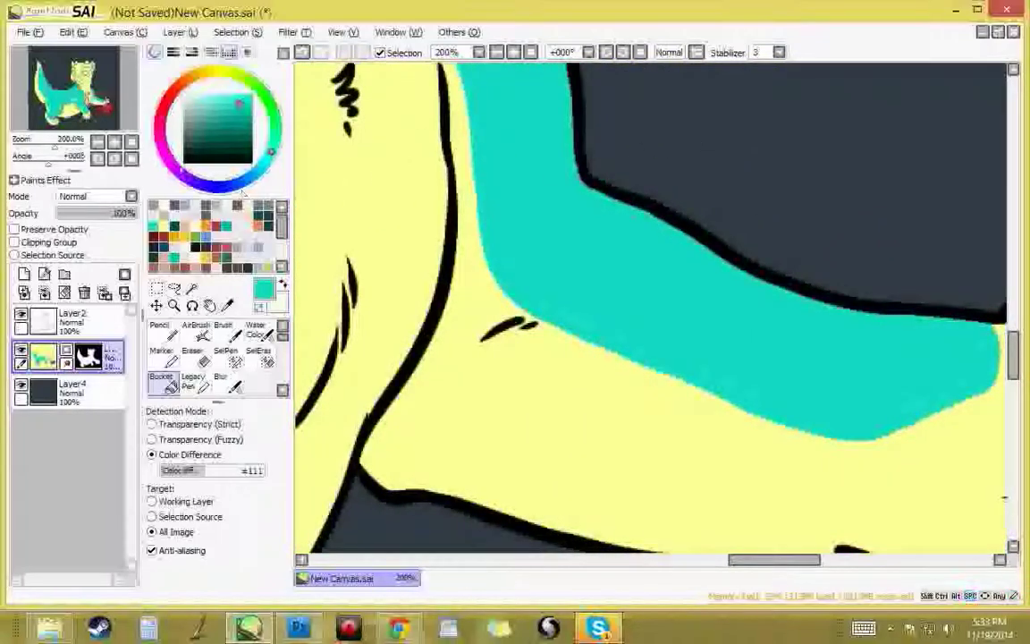
Step: Fill the outlined markings on the forehead, muzzle and side of the head with teal
click(98, 142)
click(99, 142)
drag(522, 170, 736, 596)
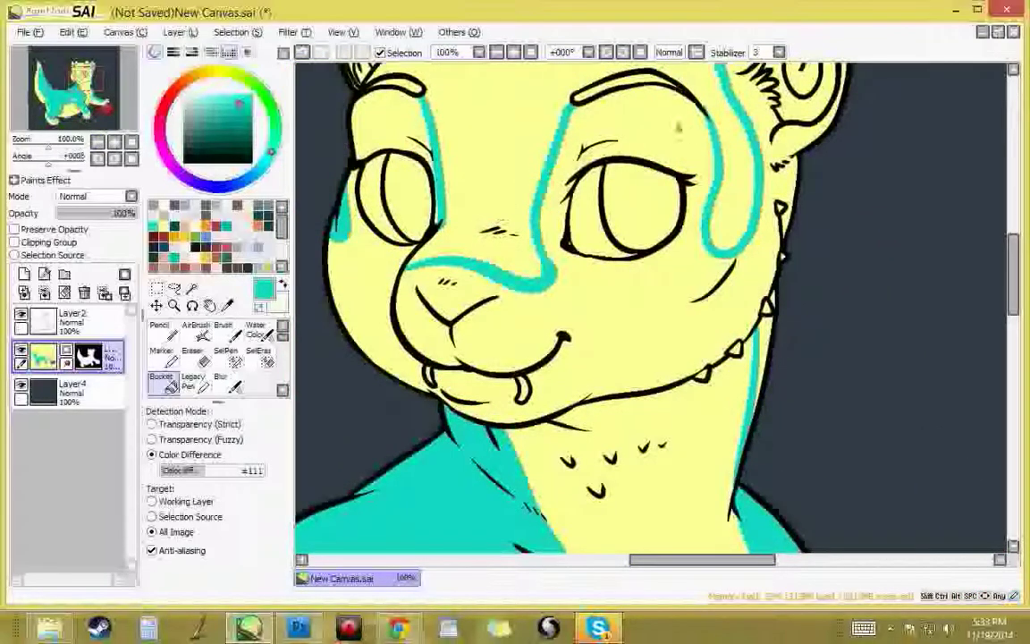
drag(678, 128, 632, 253)
click(542, 304)
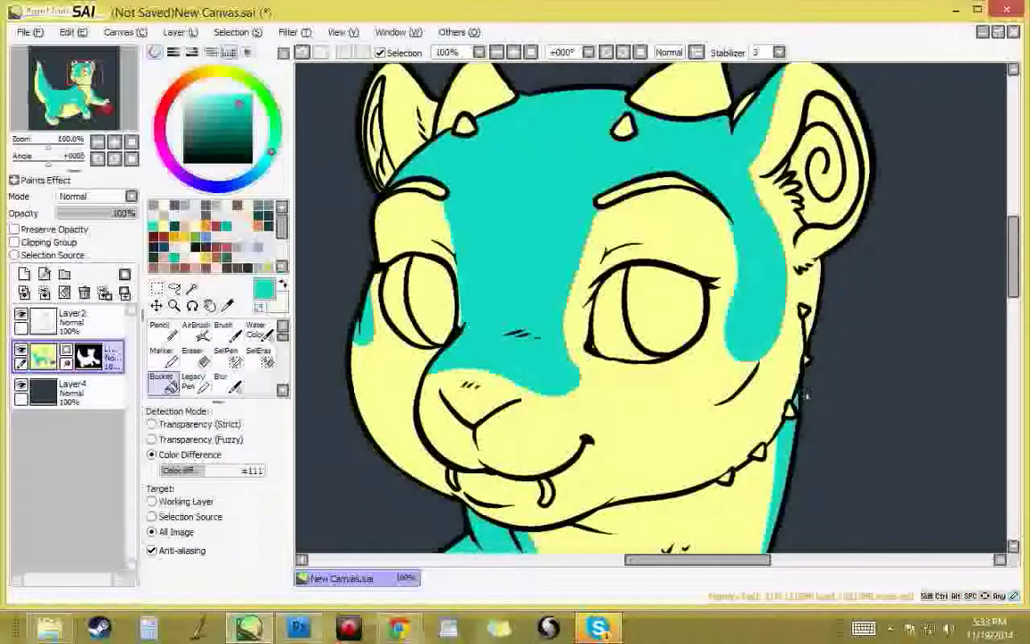
Step: Paint the inner-facing side of the smaller, far ear teal with the pencil
drag(695, 418, 753, 500)
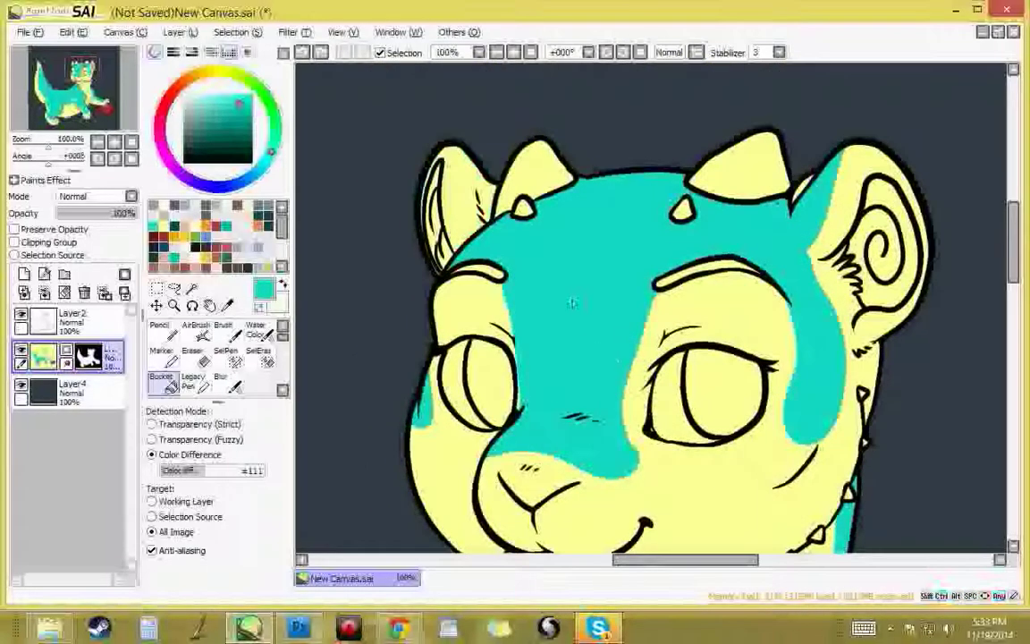
click(170, 338)
mouse_move(497, 190)
mouse_down()
mouse_move(468, 168)
mouse_move(467, 229)
mouse_move(487, 211)
mouse_up()
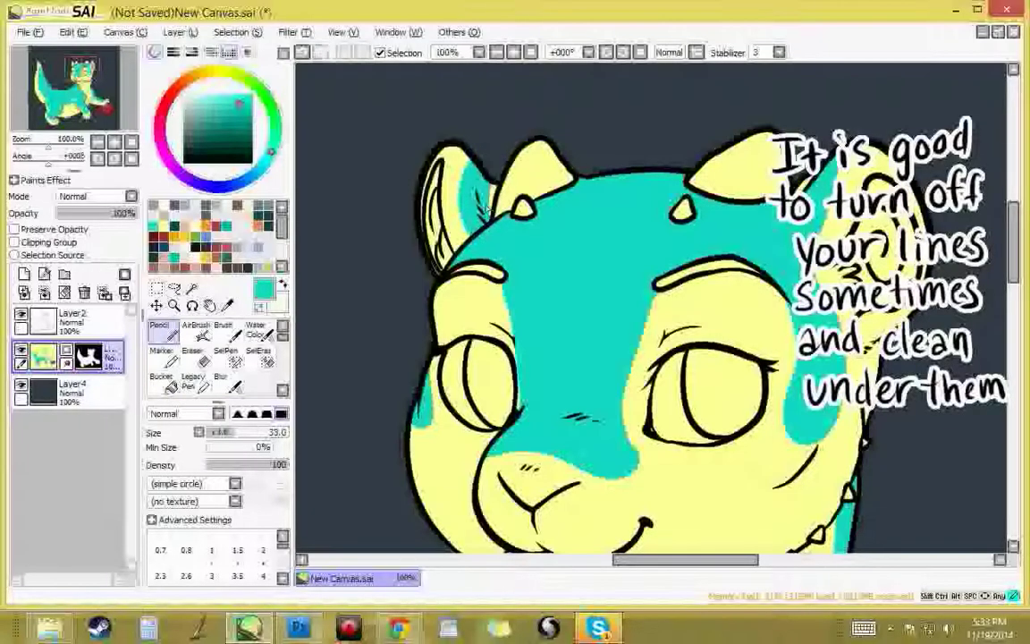
Step: Hide the line art and cover the yellow gaps along the tail's inner edge and the back with teal, pencil size 54
scroll(733, 436, down, 5)
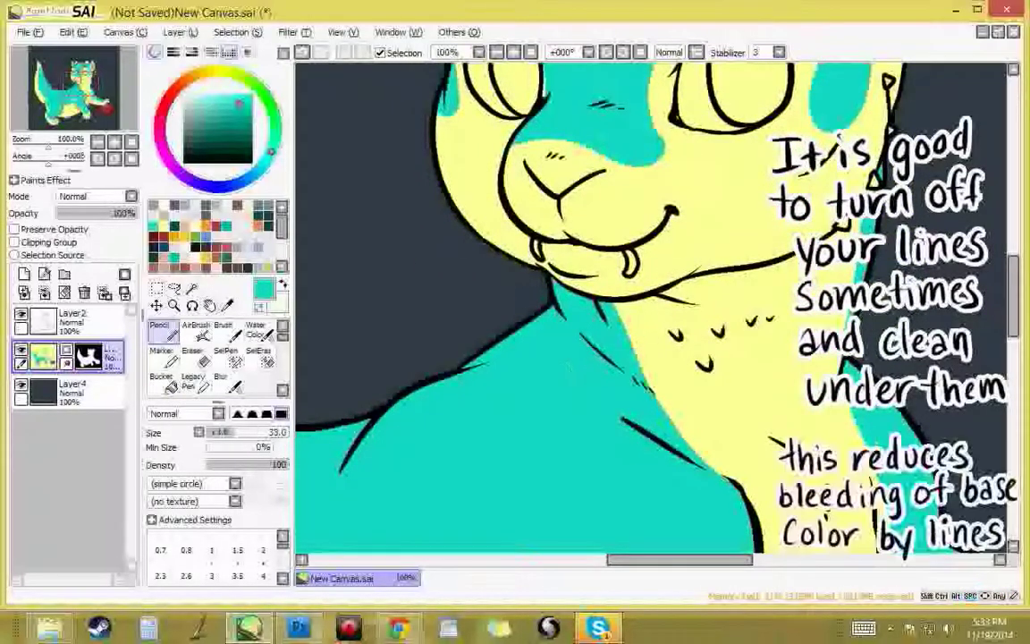
click(21, 322)
click(97, 142)
drag(76, 86, 69, 91)
click(253, 434)
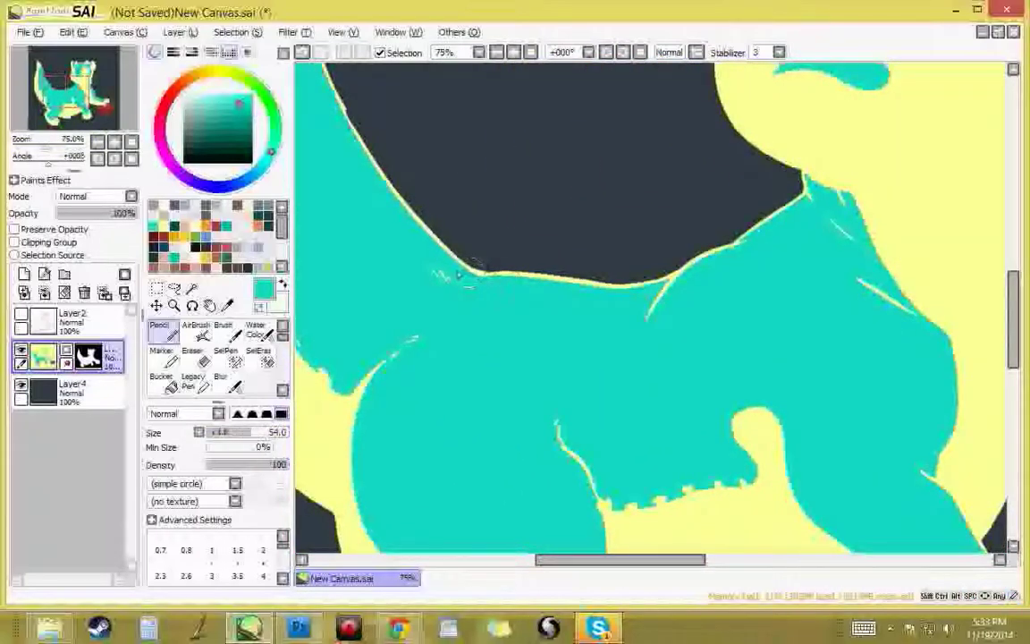
drag(507, 277, 431, 240)
drag(431, 139, 598, 364)
drag(576, 451, 471, 243)
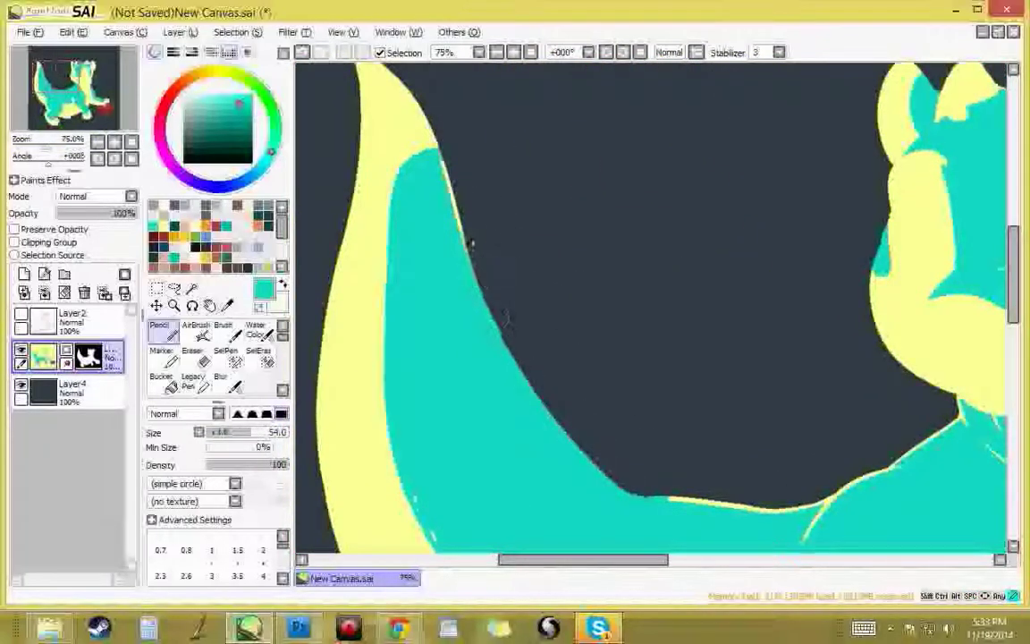
drag(660, 411, 439, 297)
drag(440, 399, 612, 404)
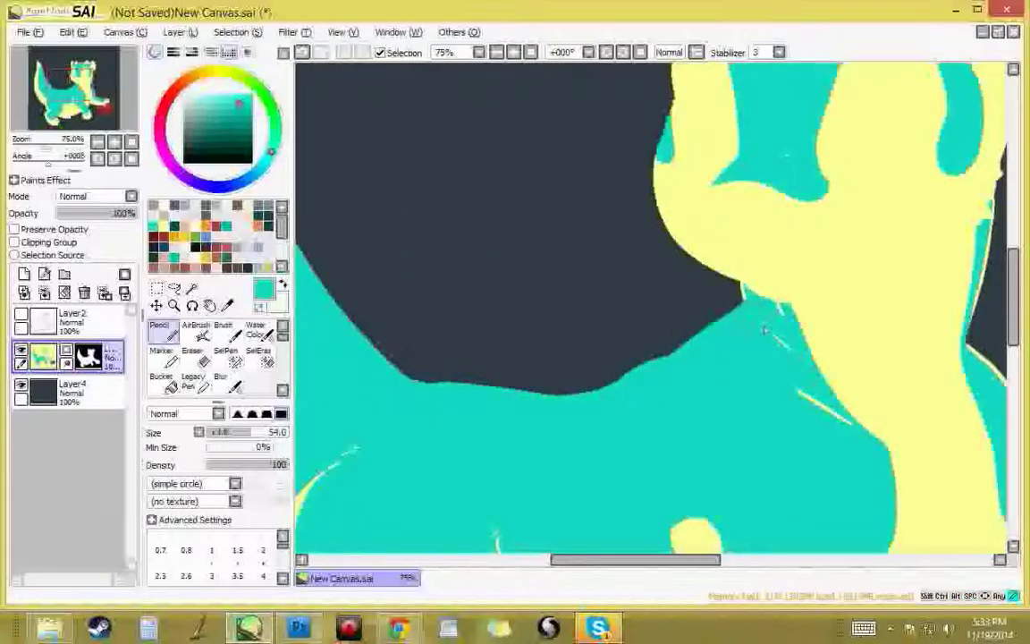
Step: Paint over the yellow slivers at the base of the neck and on the shoulder with teal
mouse_move(887, 229)
mouse_down()
mouse_move(845, 264)
mouse_move(769, 270)
mouse_up()
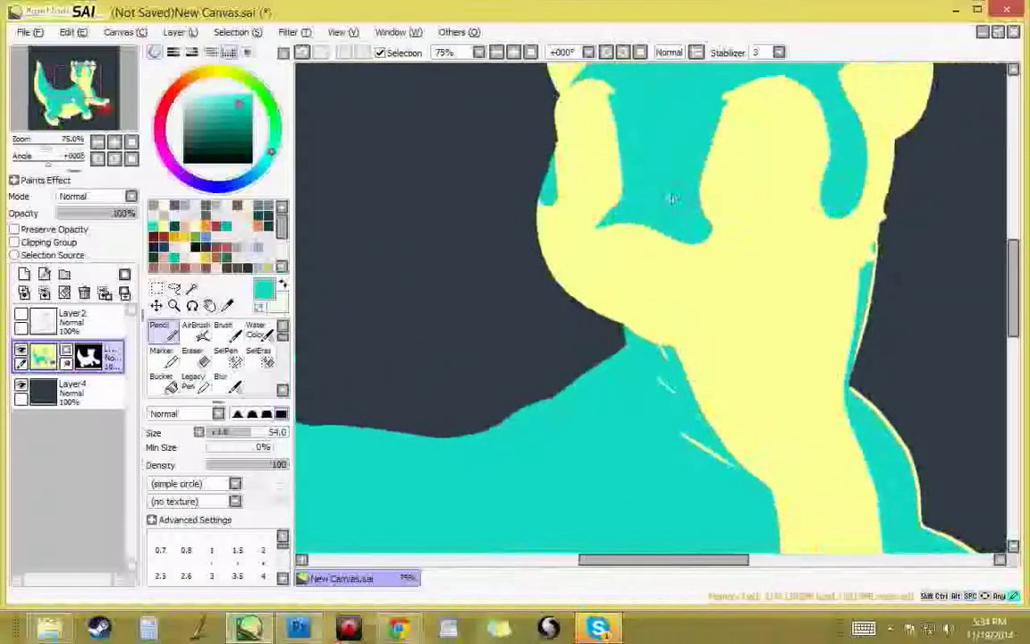
drag(685, 285, 589, 189)
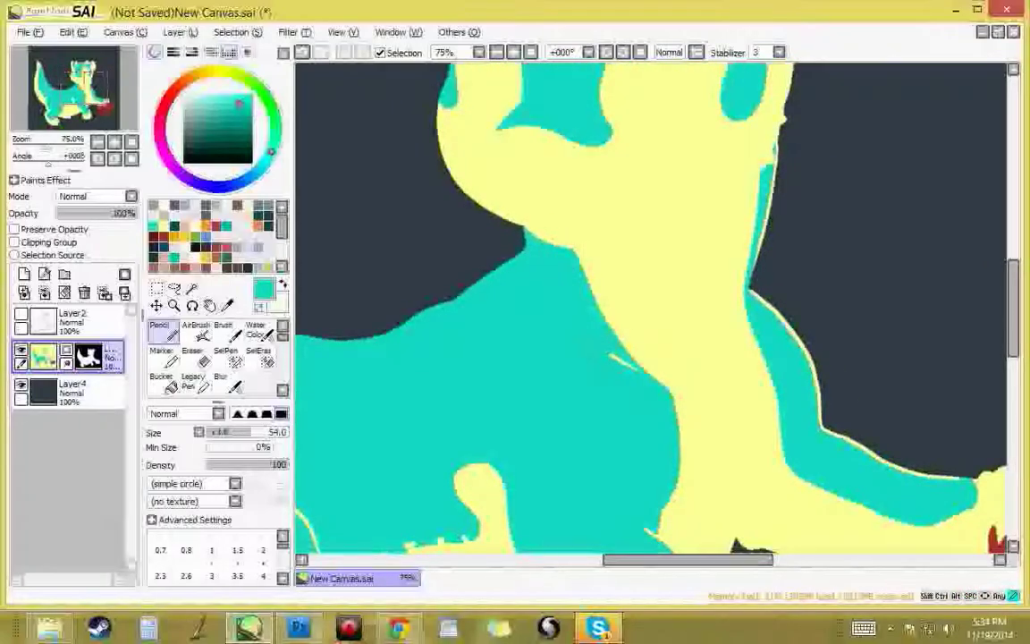
drag(765, 353, 605, 281)
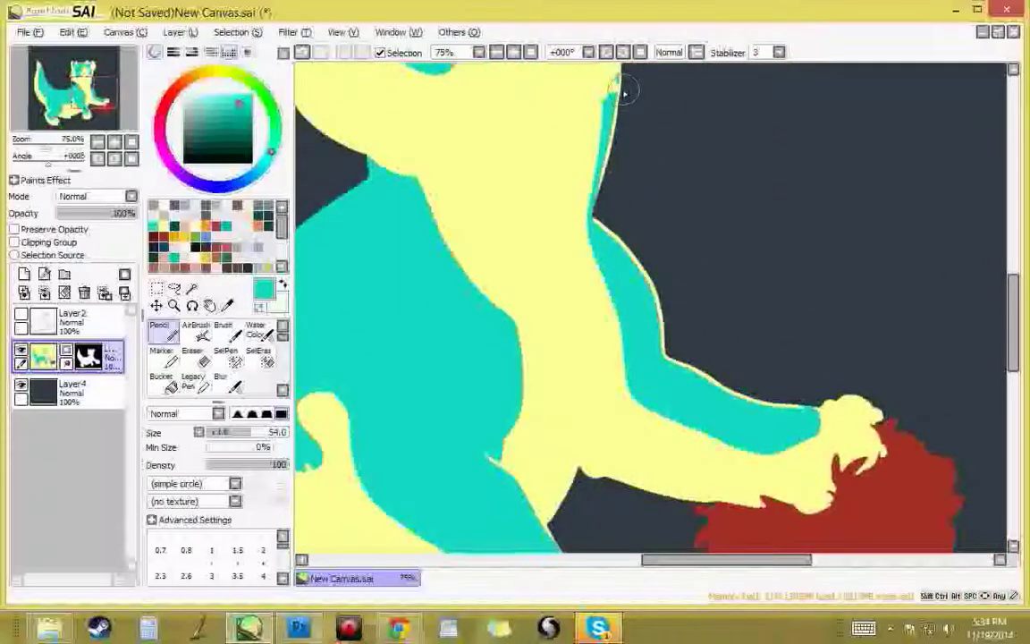
Step: Cover the yellow fringe along the back of the neck, the far foreleg's outer edge and the top of the head with teal
mouse_move(615, 94)
mouse_down()
mouse_move(602, 207)
mouse_move(630, 264)
mouse_move(749, 393)
mouse_up()
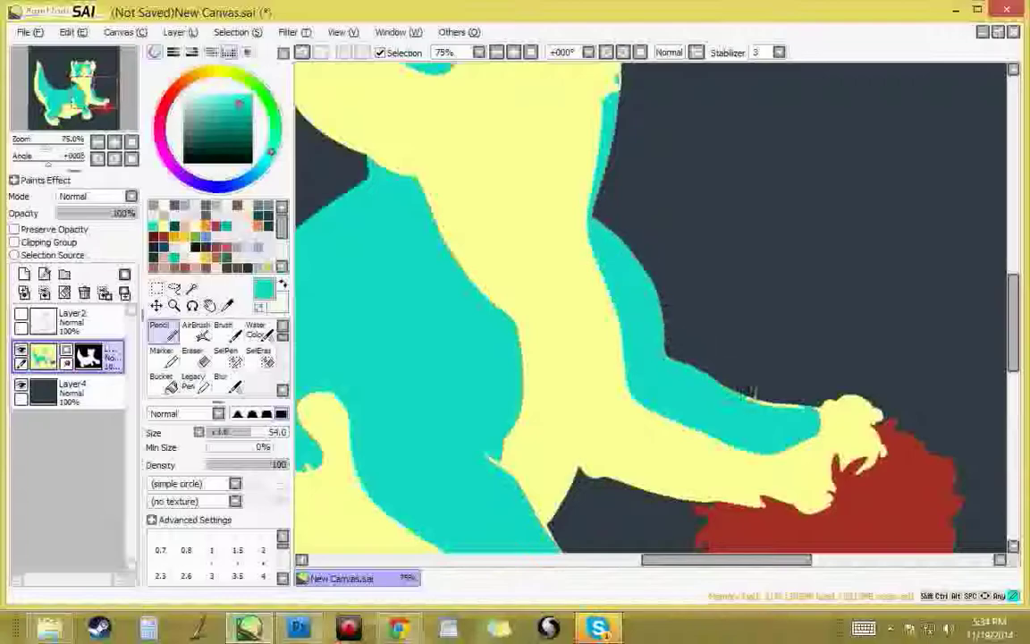
drag(749, 259, 774, 380)
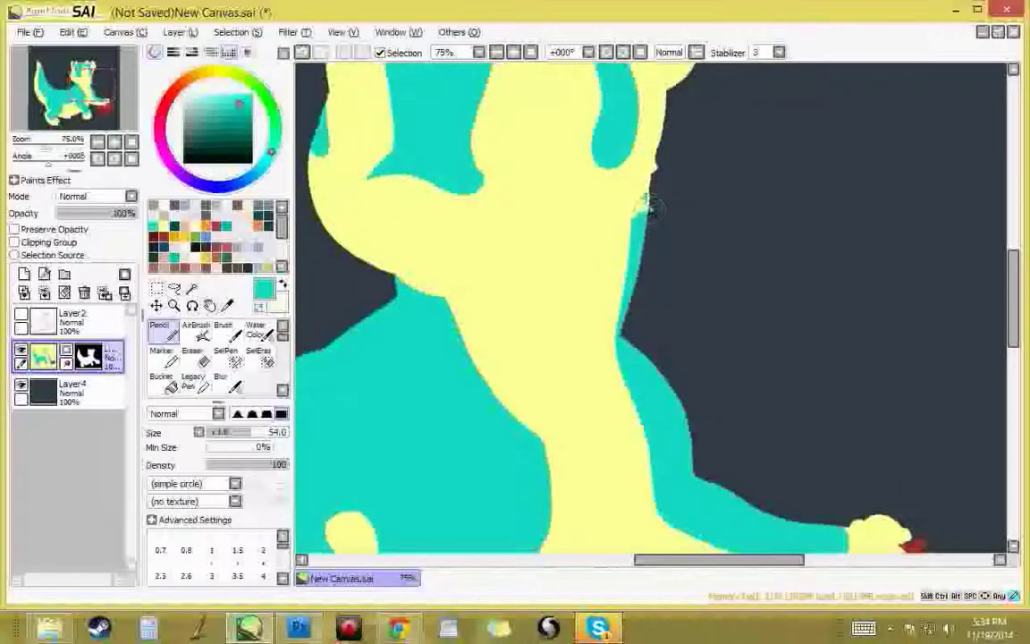
scroll(615, 235, up, 5)
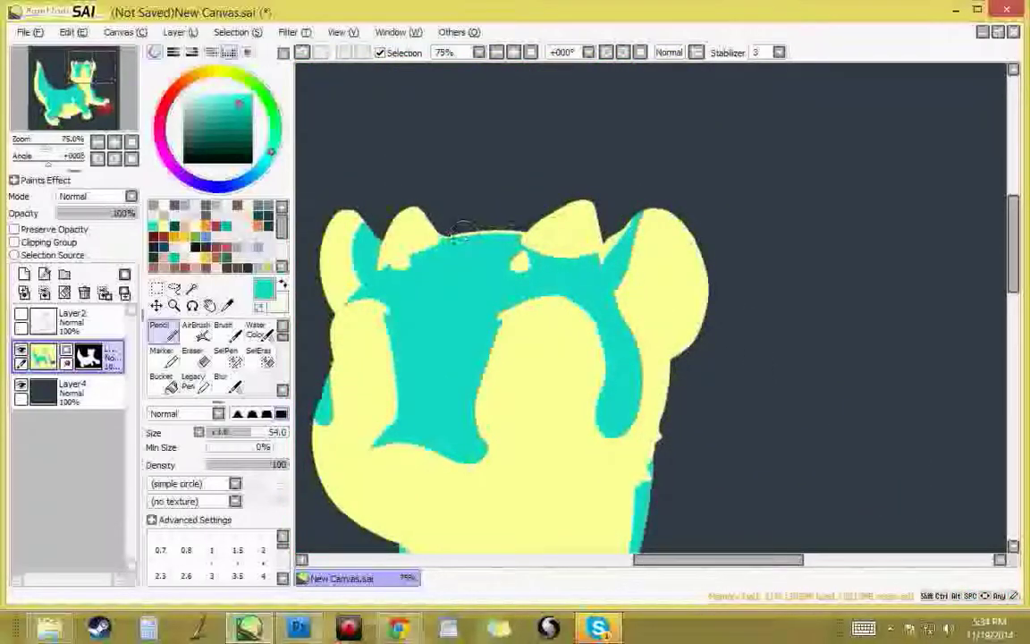
Step: Clean the yellow slivers out of the teal above the hind foot, then show the line art again
drag(685, 406, 780, 150)
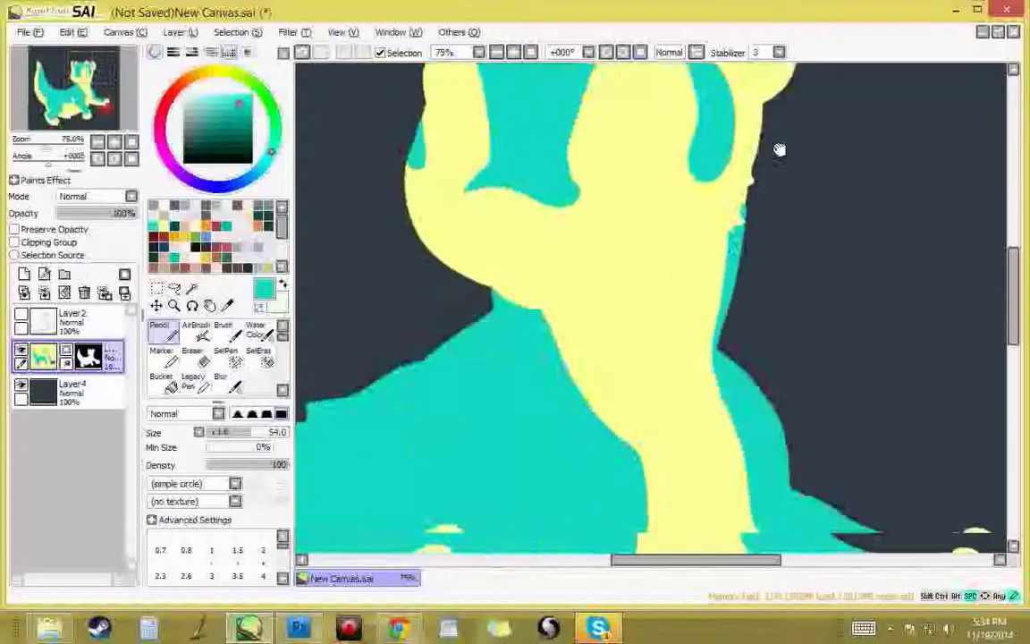
drag(639, 487, 822, 126)
drag(463, 276, 615, 170)
click(115, 143)
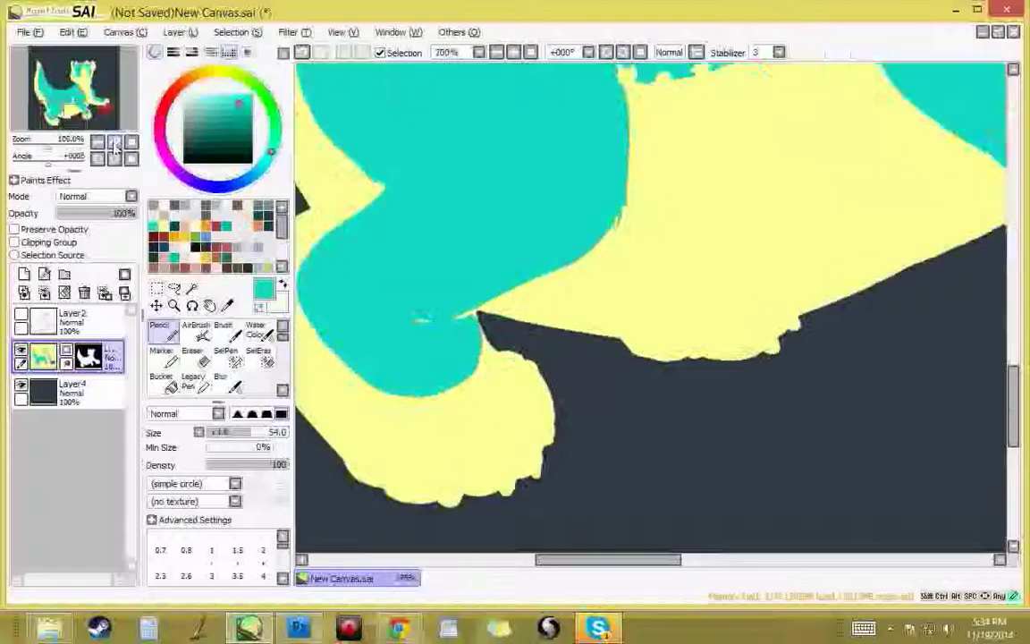
click(114, 143)
click(115, 143)
click(115, 144)
drag(399, 199, 817, 189)
click(22, 315)
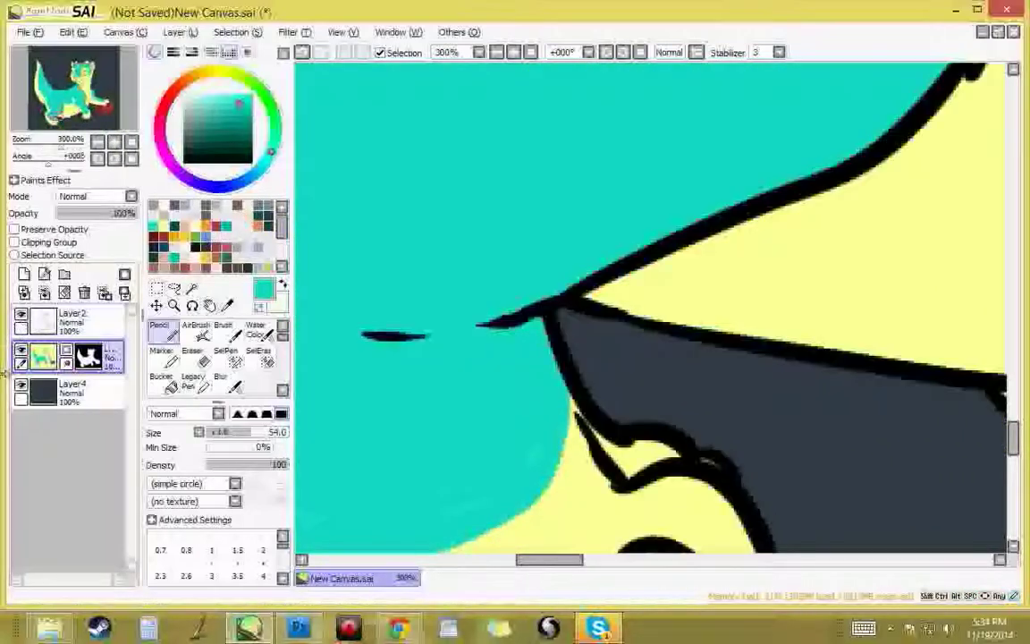
Step: Cover leftover yellow around the thigh line with teal, toggling the line art to check underneath
drag(384, 278, 842, 358)
drag(748, 93, 674, 347)
mouse_move(683, 242)
mouse_down()
mouse_move(656, 441)
mouse_move(675, 529)
mouse_move(653, 543)
mouse_up()
click(23, 315)
click(23, 315)
drag(510, 220, 489, 400)
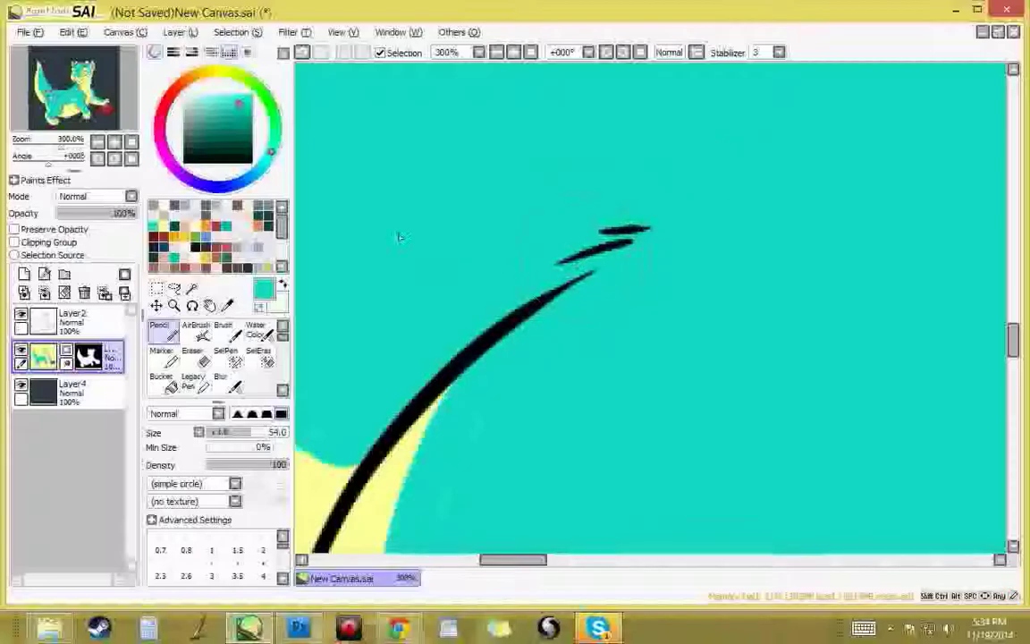
Step: Examine the teal marking's edges along the tail with the line art shown
click(98, 143)
click(98, 142)
drag(832, 94, 868, 241)
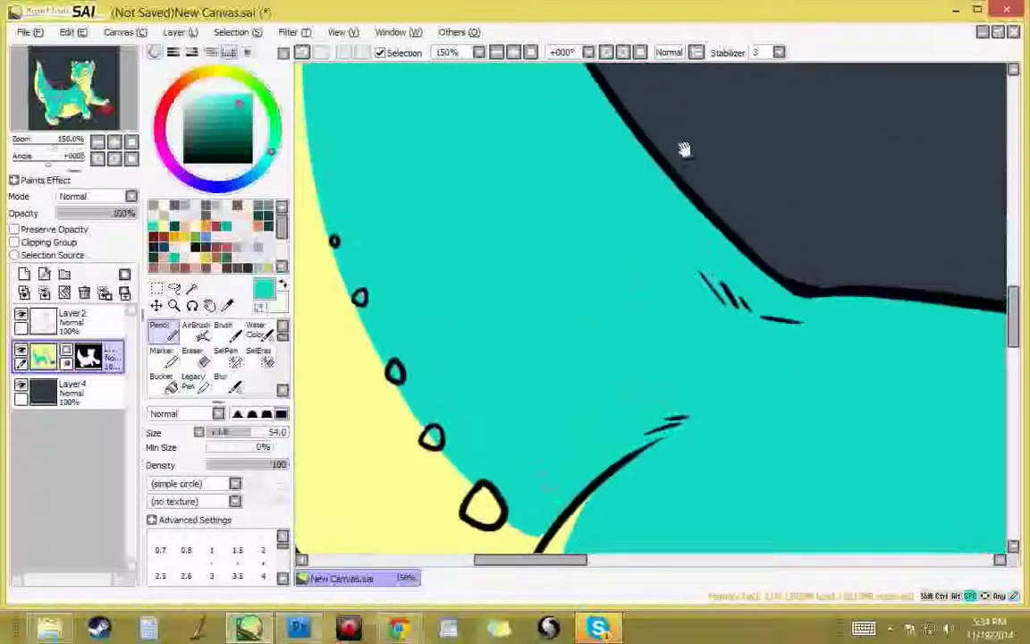
click(97, 142)
drag(683, 77, 699, 420)
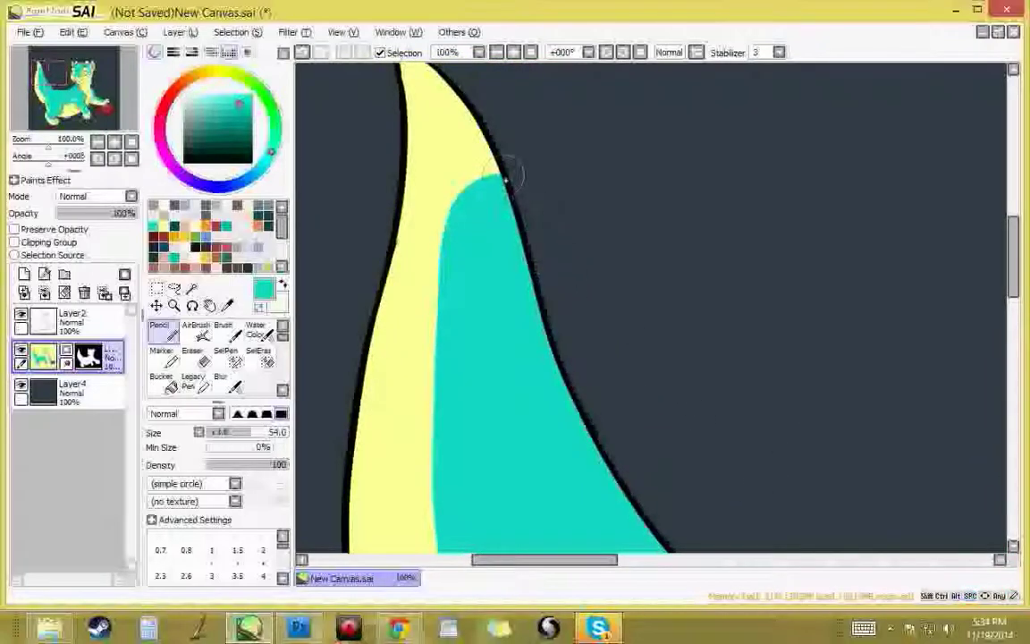
Step: Hide the line art and touch up remaining yellow specks in the teal on the body, near foreleg and hind leg
click(23, 315)
drag(762, 396, 641, 186)
drag(853, 447, 560, 255)
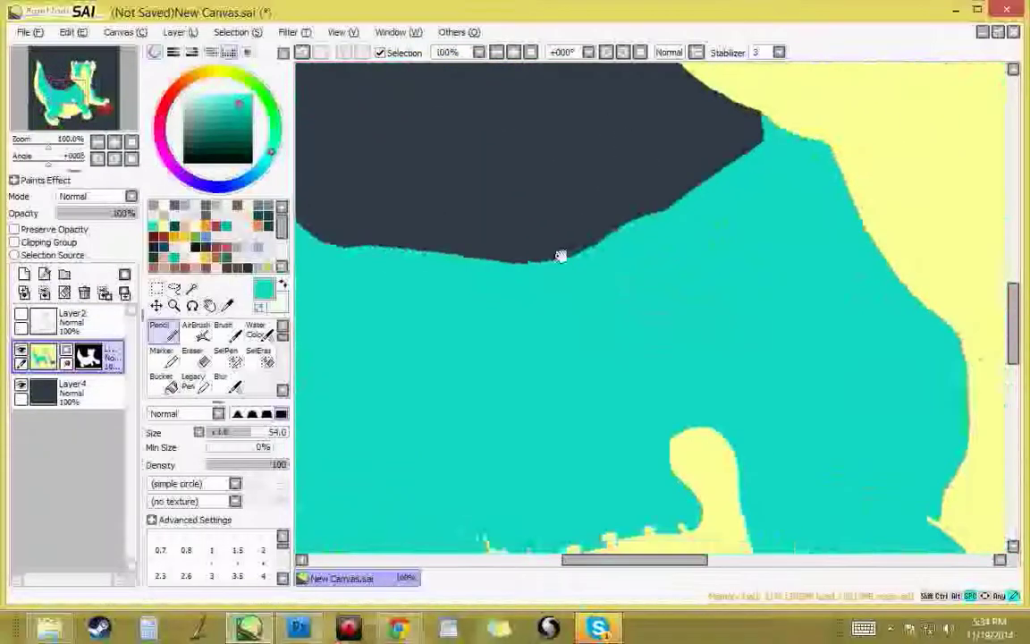
drag(963, 354, 555, 204)
drag(965, 230, 660, 209)
drag(656, 262, 677, 230)
drag(591, 290, 811, 74)
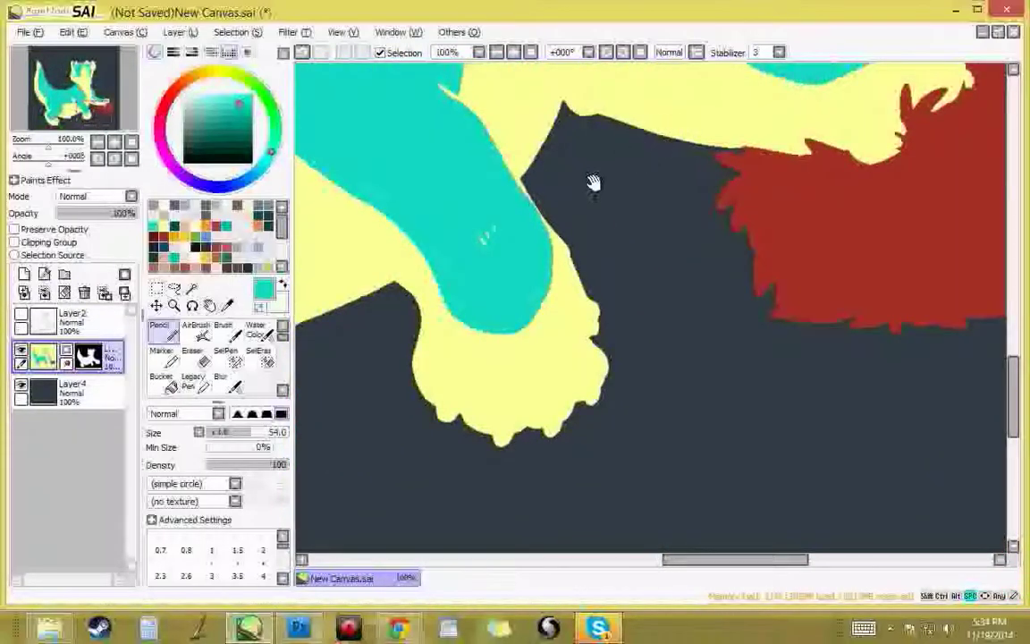
drag(592, 182, 653, 446)
drag(507, 338, 809, 161)
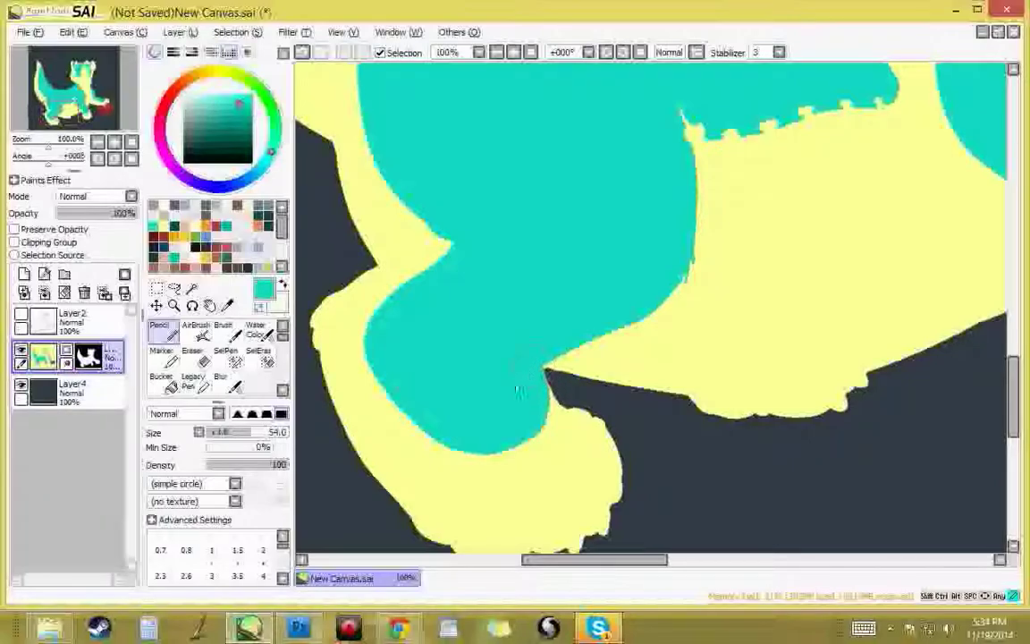
Step: Show the line art and bucket-fill the whites of both eyes with near-white
click(99, 142)
drag(715, 141, 729, 299)
click(21, 314)
drag(793, 189, 559, 313)
drag(948, 165, 715, 358)
drag(682, 204, 635, 315)
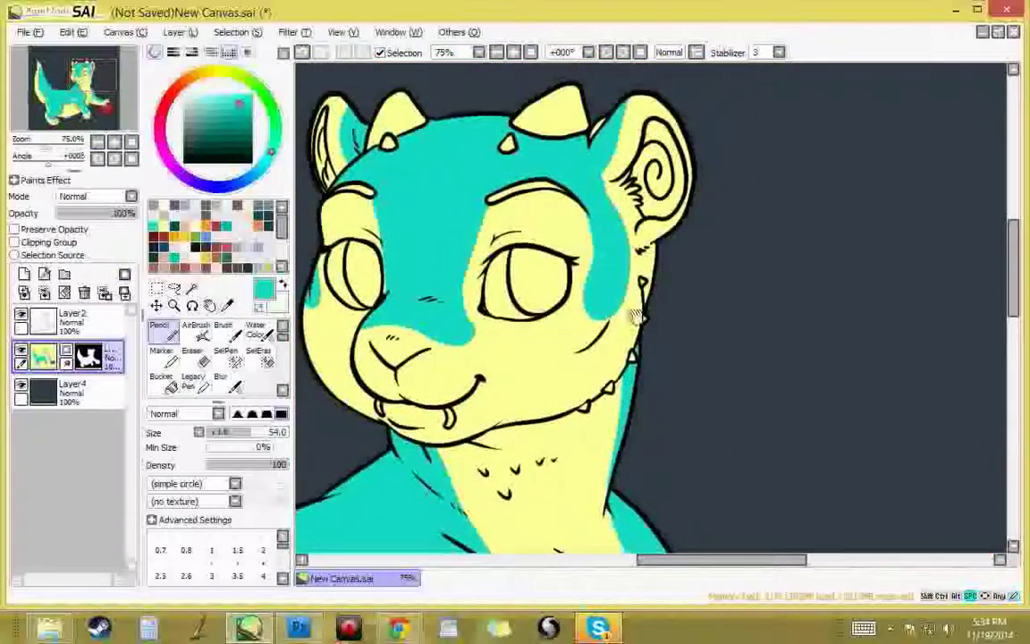
click(185, 95)
click(168, 386)
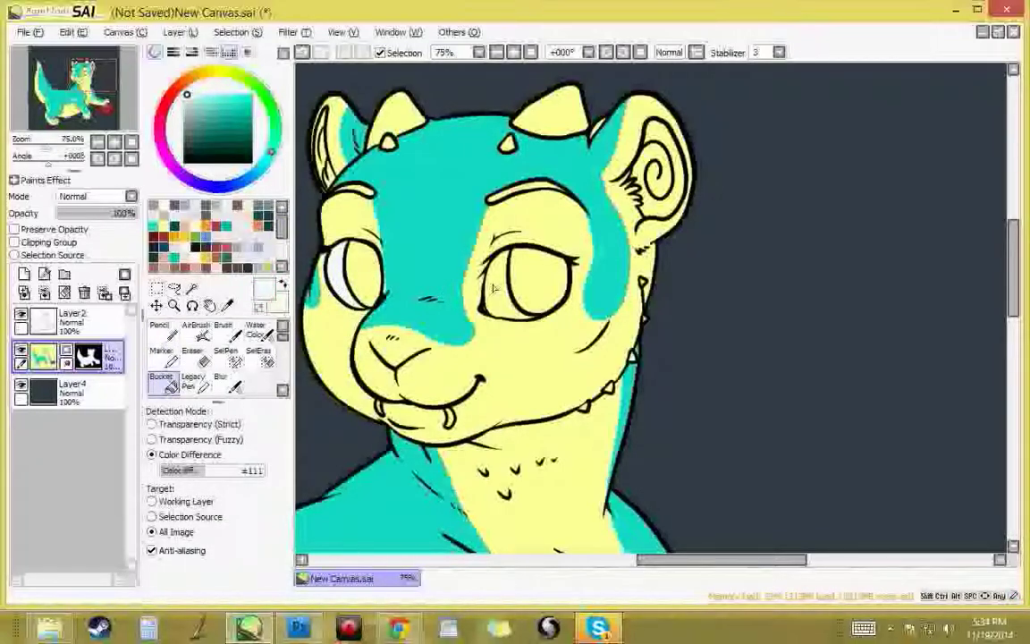
drag(689, 234, 715, 242)
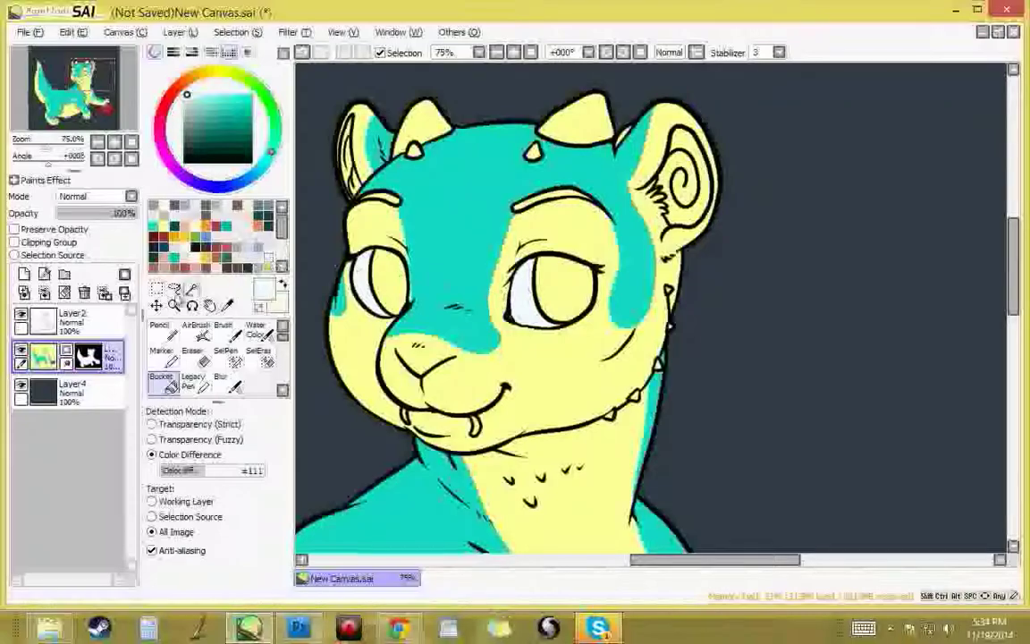
Step: Paint two dark green stripes across the bridge of the nose with the pencil at size 35
click(163, 332)
click(268, 216)
key(bracketright)
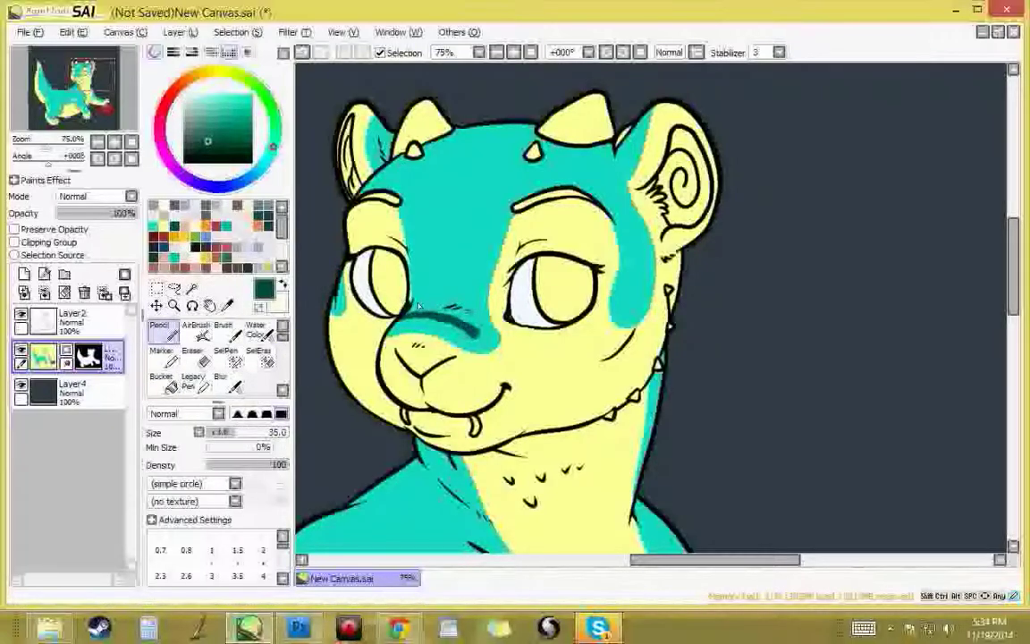
drag(574, 244, 597, 299)
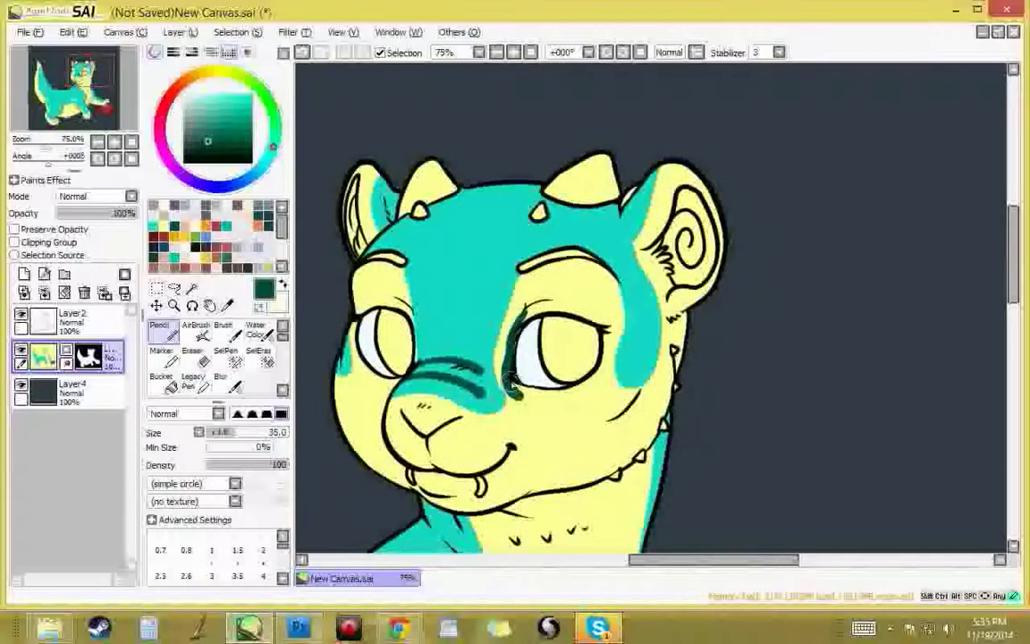
Step: Try a dark green marking around the inner corner of the larger, near eye
mouse_move(609, 360)
mouse_down()
mouse_move(621, 300)
mouse_move(613, 271)
mouse_up()
mouse_move(514, 340)
mouse_down()
mouse_move(547, 305)
mouse_move(604, 319)
mouse_up()
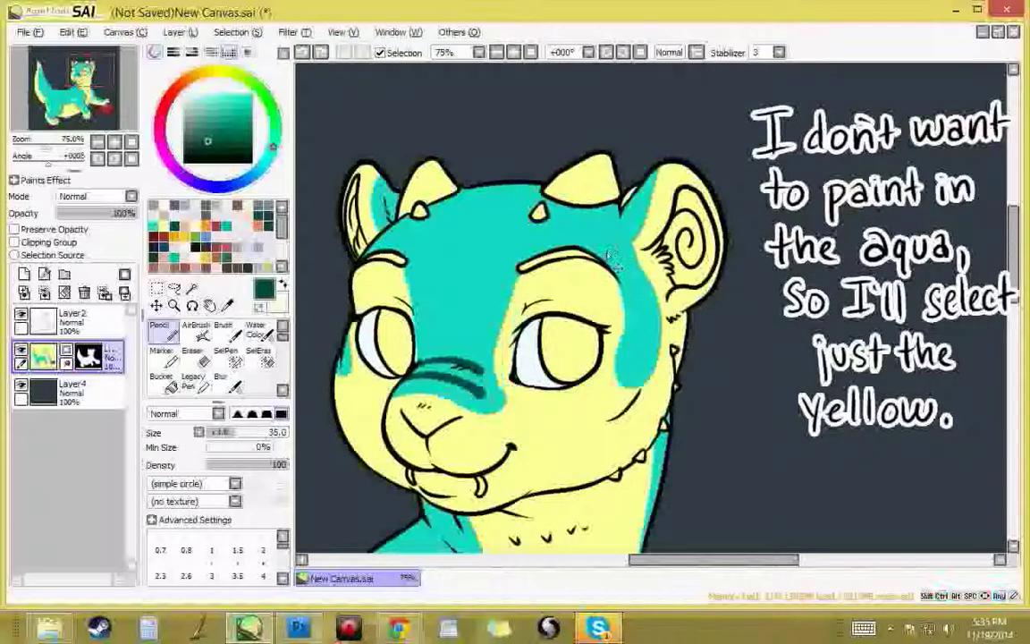
Step: Select the face's yellow area with the Magic Wand and set the Water Color brush to peach, soft edge, size 185
click(191, 288)
click(465, 420)
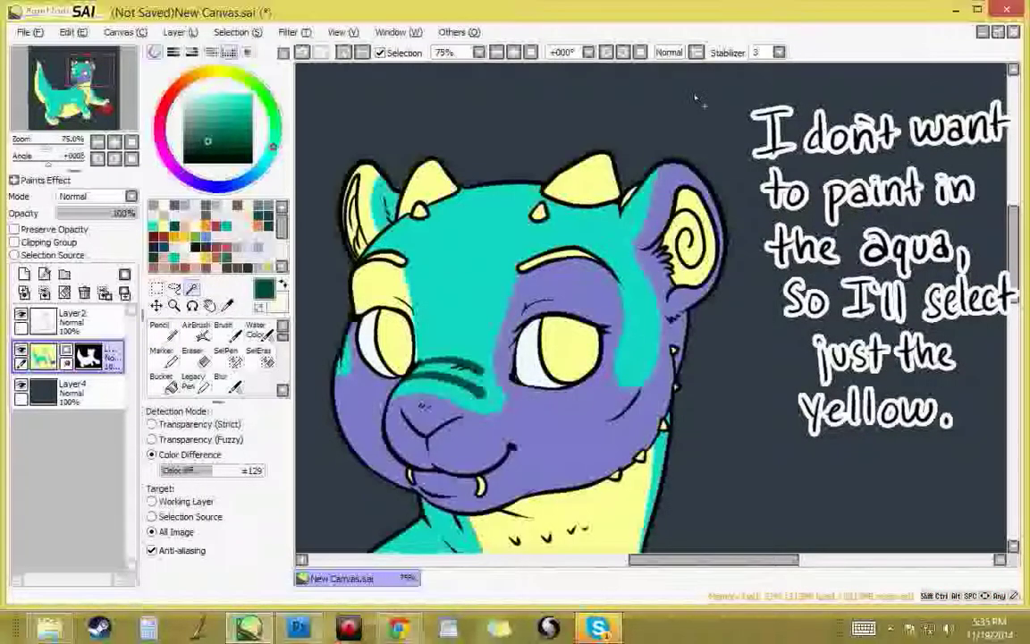
click(258, 331)
click(258, 226)
click(238, 415)
click(238, 434)
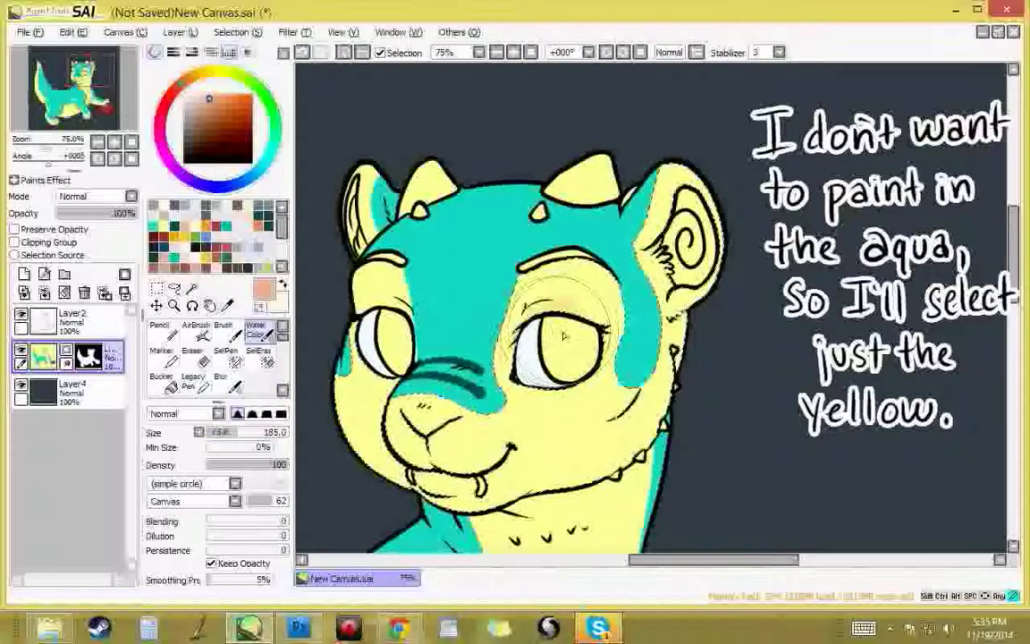
Step: Set the brush to no texture and size 110, and shade the near eye's upper lid with soft peach tones
click(235, 501)
scroll(206, 528, up, 2)
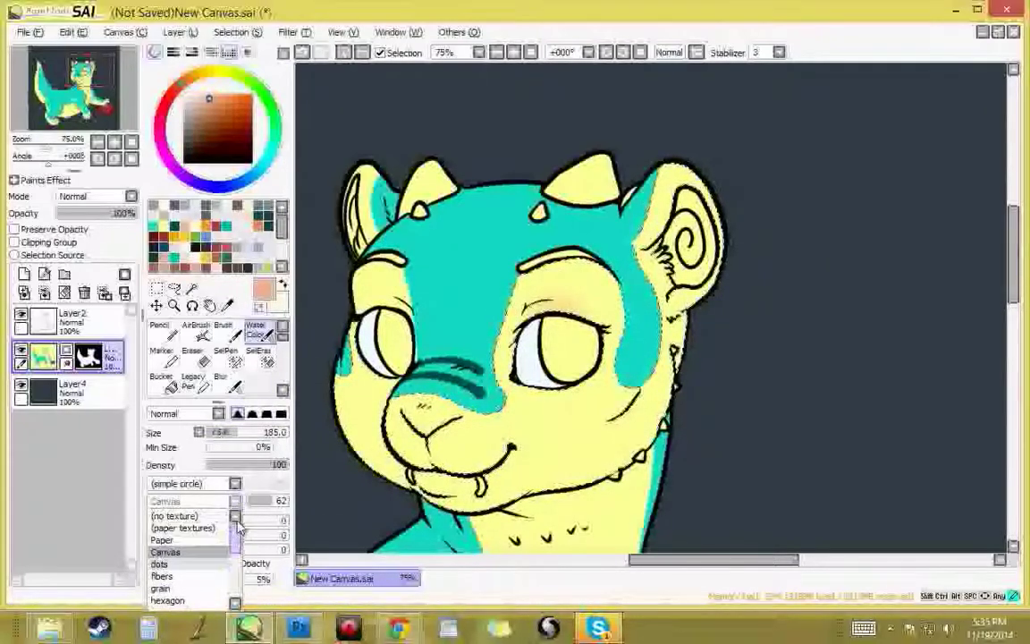
click(206, 513)
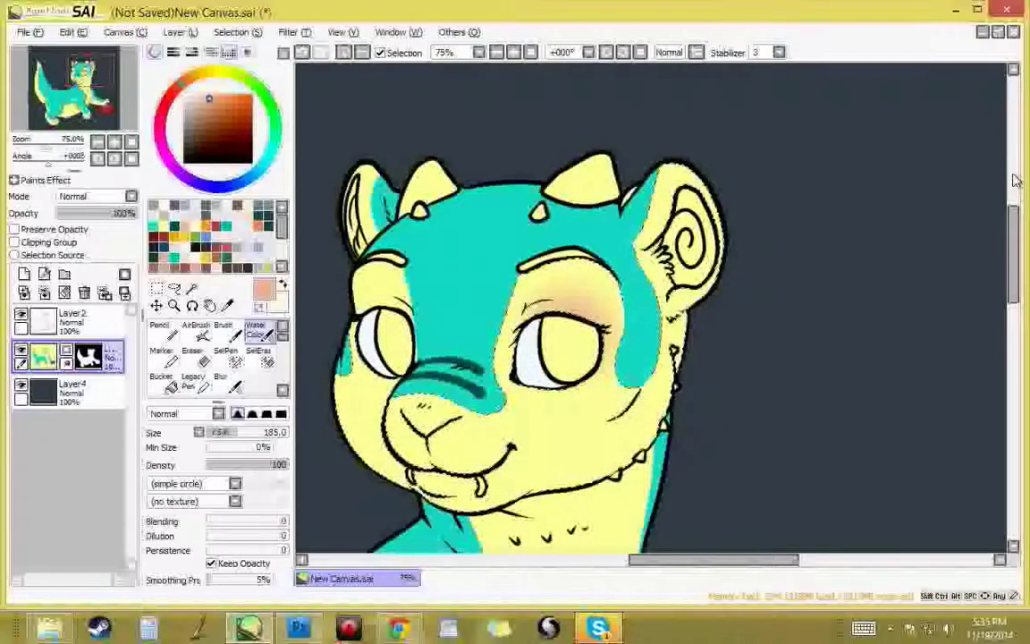
click(229, 433)
right_click(574, 293)
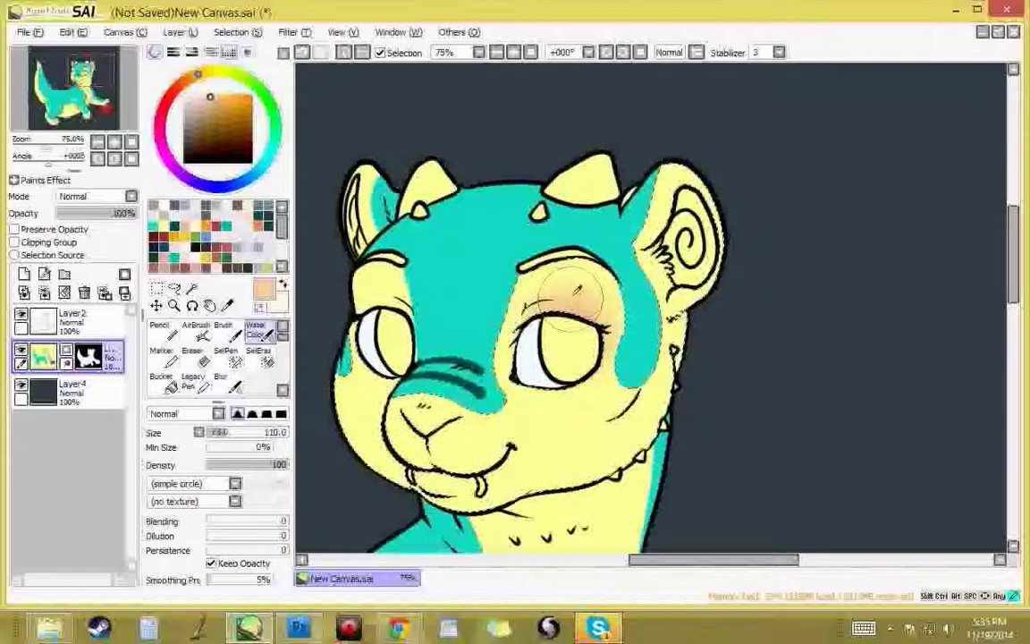
key(ctrl+z)
drag(572, 313, 543, 322)
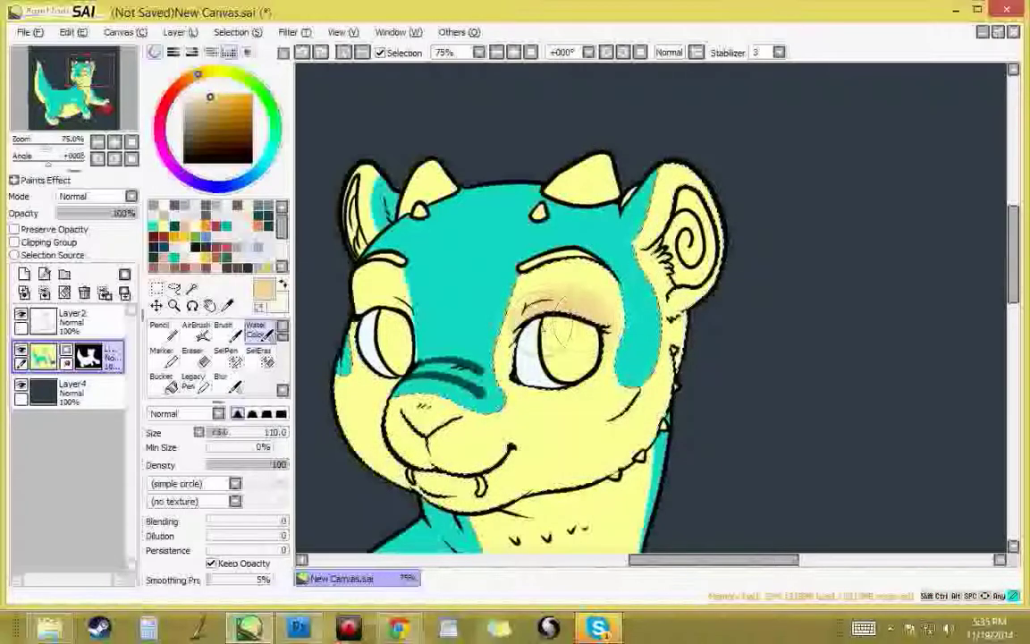
Step: Select the yellow area above the far eye, shade its upper lid with the Water Color brush, and deselect
click(193, 289)
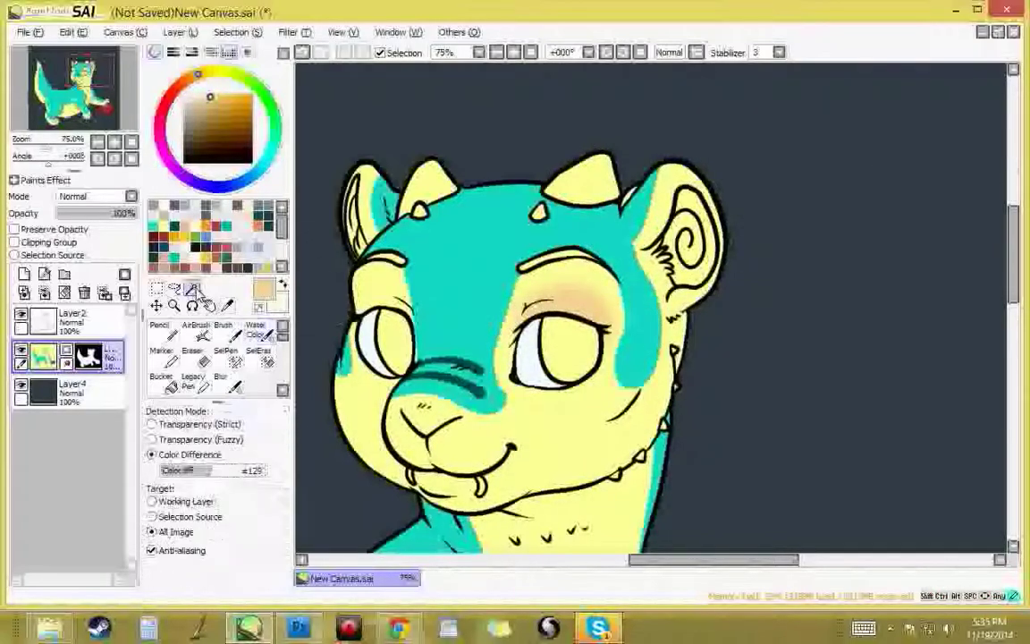
click(363, 282)
click(257, 333)
drag(379, 316, 378, 342)
key(ctrl+d)
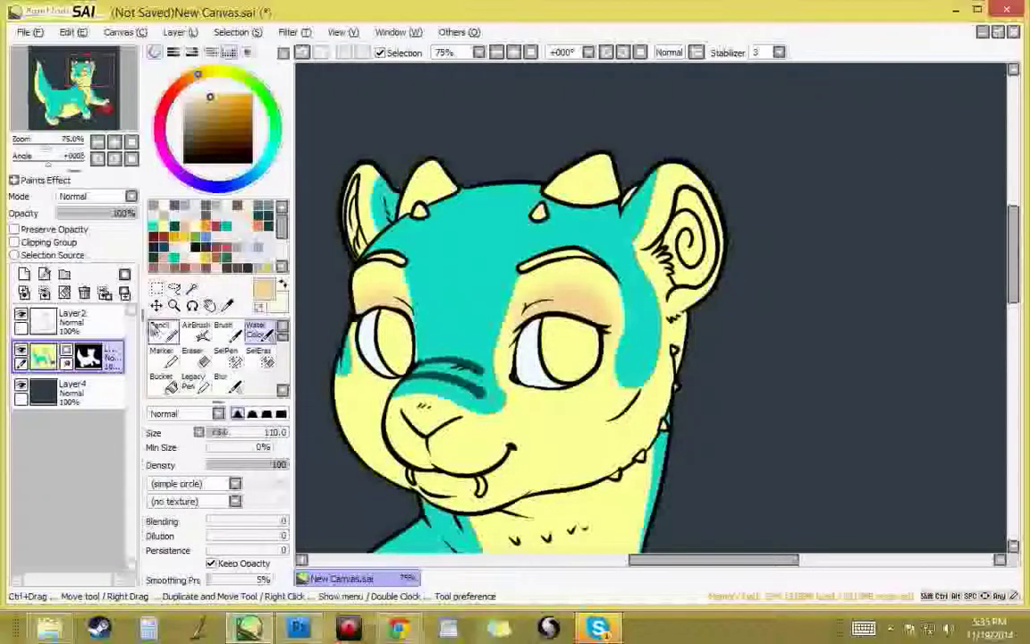
Step: Pick a salmon color for the size 35 Pencil and paint the open mouth between the fangs
click(156, 327)
click(184, 226)
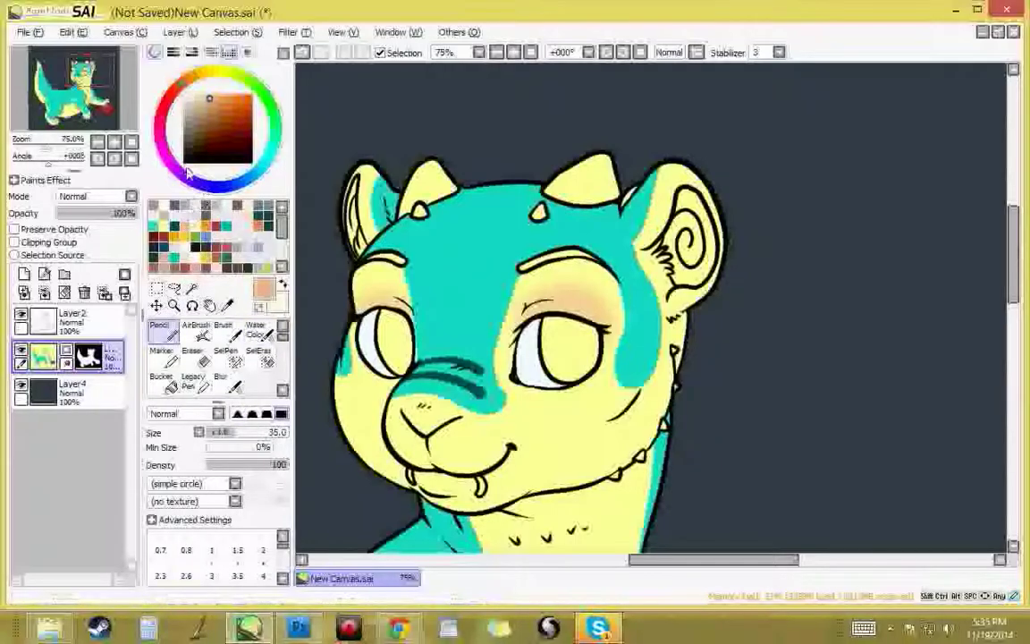
click(114, 142)
drag(536, 311, 628, 180)
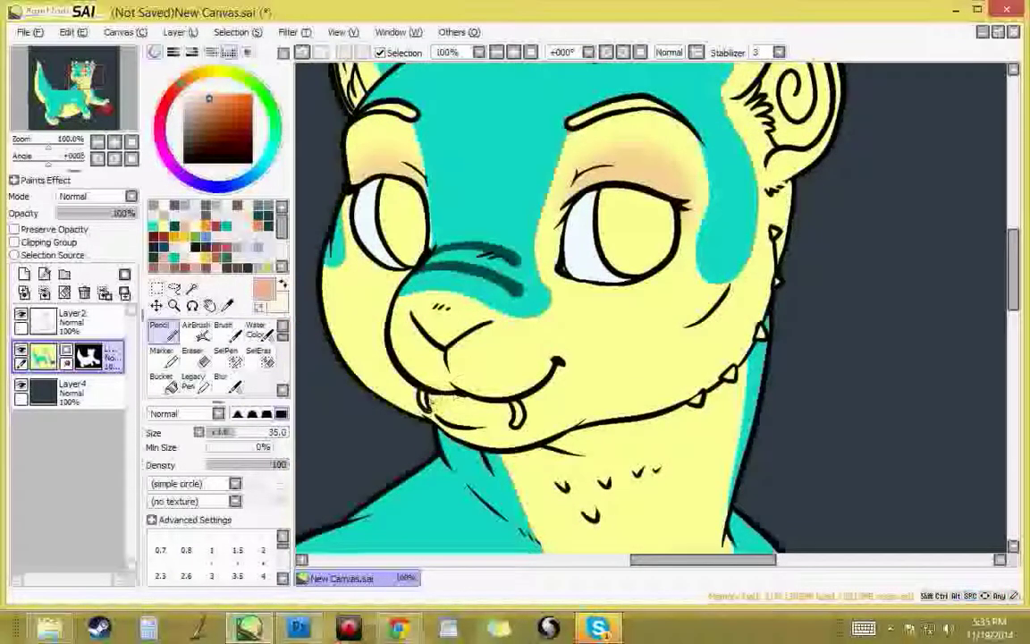
mouse_move(434, 407)
mouse_down()
mouse_move(491, 403)
mouse_move(471, 416)
mouse_move(503, 409)
mouse_up()
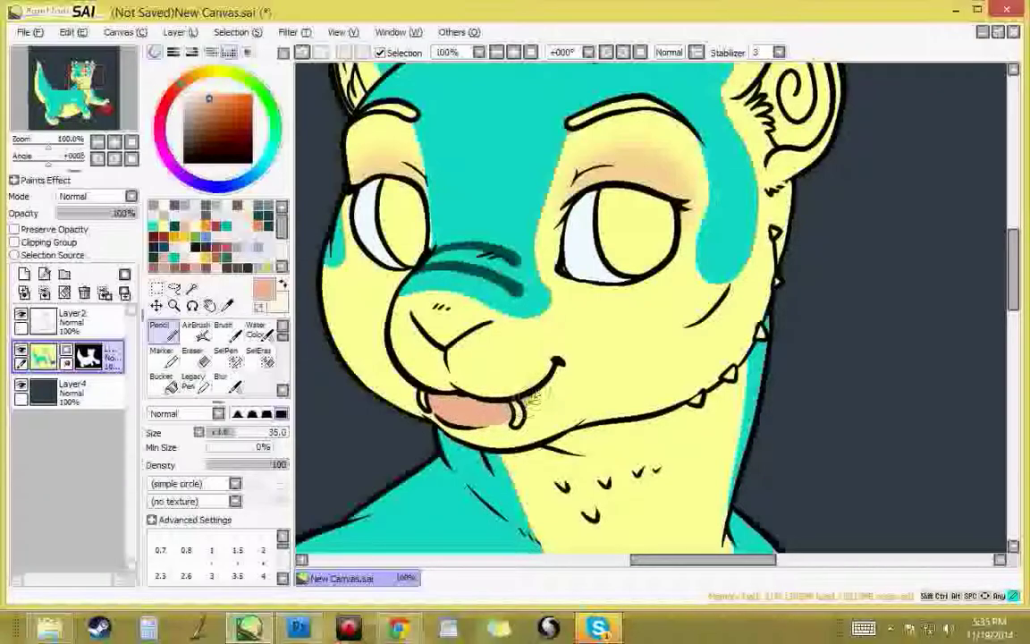
Step: Paint the nose salmon with the Pencil, tidying its edge with sampled yellow and resampling the salmon
mouse_move(415, 313)
mouse_down()
mouse_move(444, 340)
mouse_move(415, 310)
mouse_move(466, 326)
mouse_move(416, 308)
mouse_move(480, 326)
mouse_move(446, 340)
mouse_move(494, 321)
mouse_move(485, 351)
mouse_move(457, 351)
mouse_move(491, 335)
mouse_up()
right_click(476, 348)
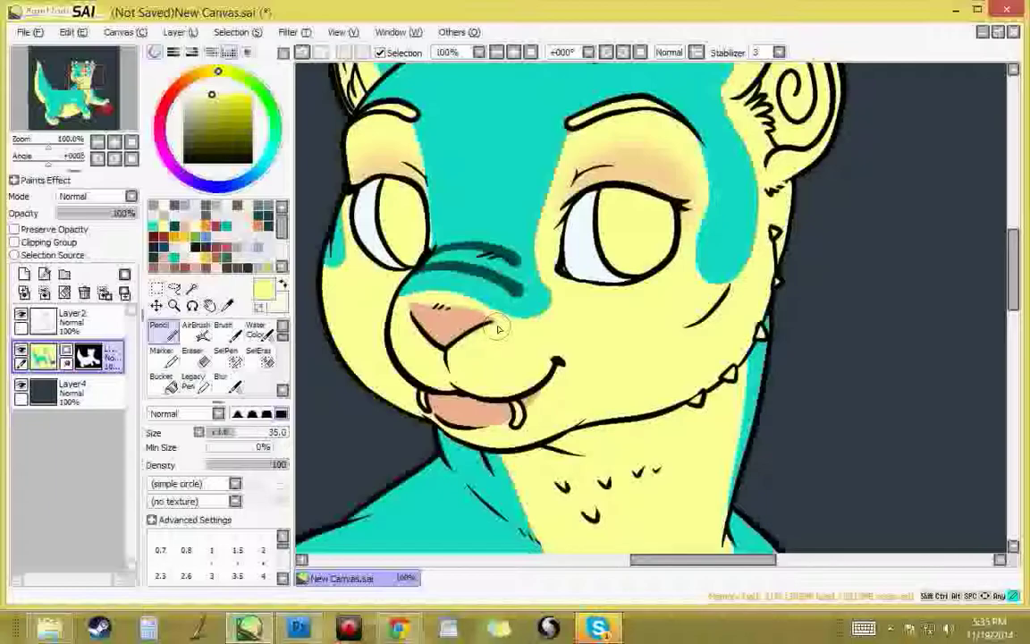
alt+click(416, 314)
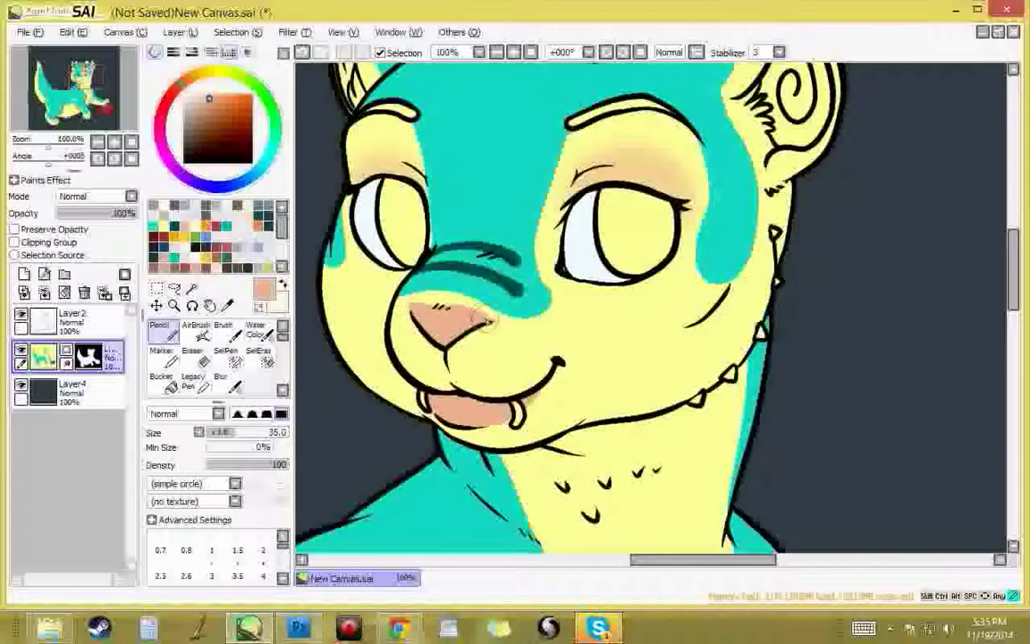
click(192, 290)
click(493, 325)
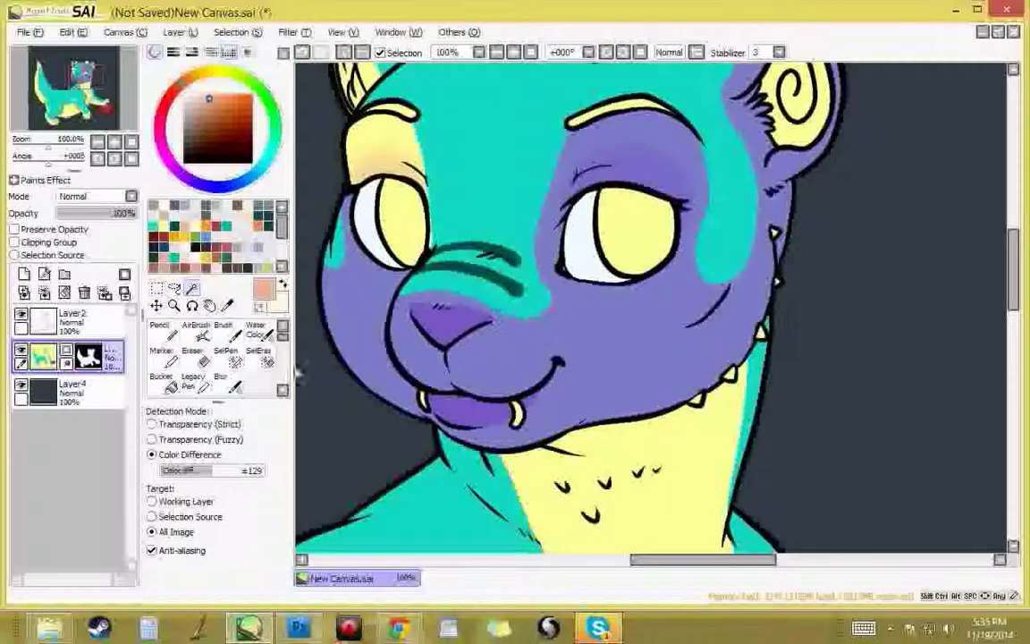
click(227, 383)
click(192, 288)
click(391, 371)
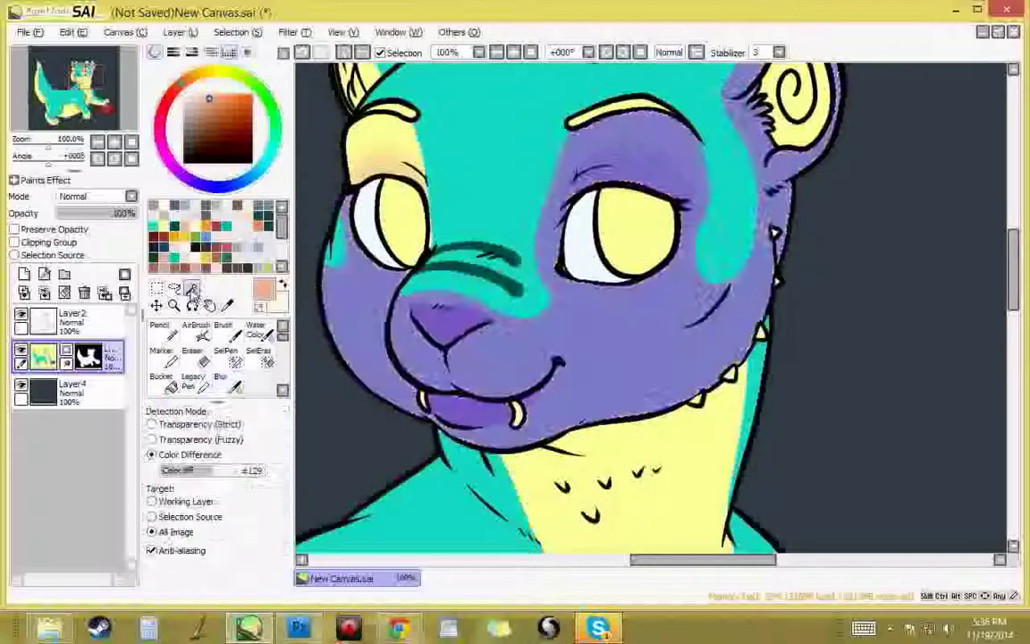
key(ctrl+d)
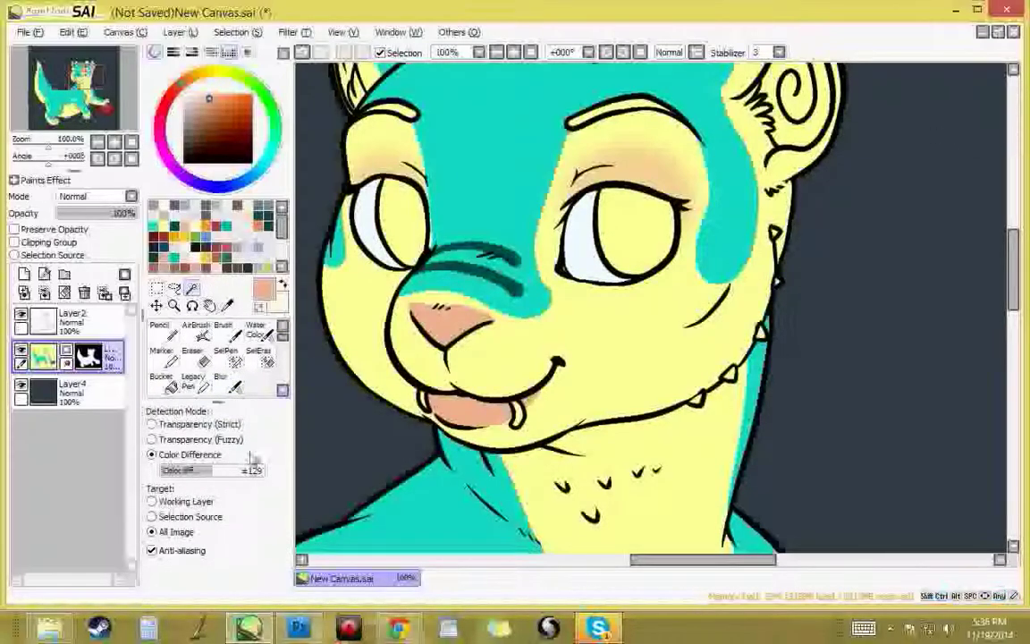
Step: Set the Magic Wand's color difference to 115 and select the face's yellow area together with the nose and mouth
click(178, 470)
click(453, 327)
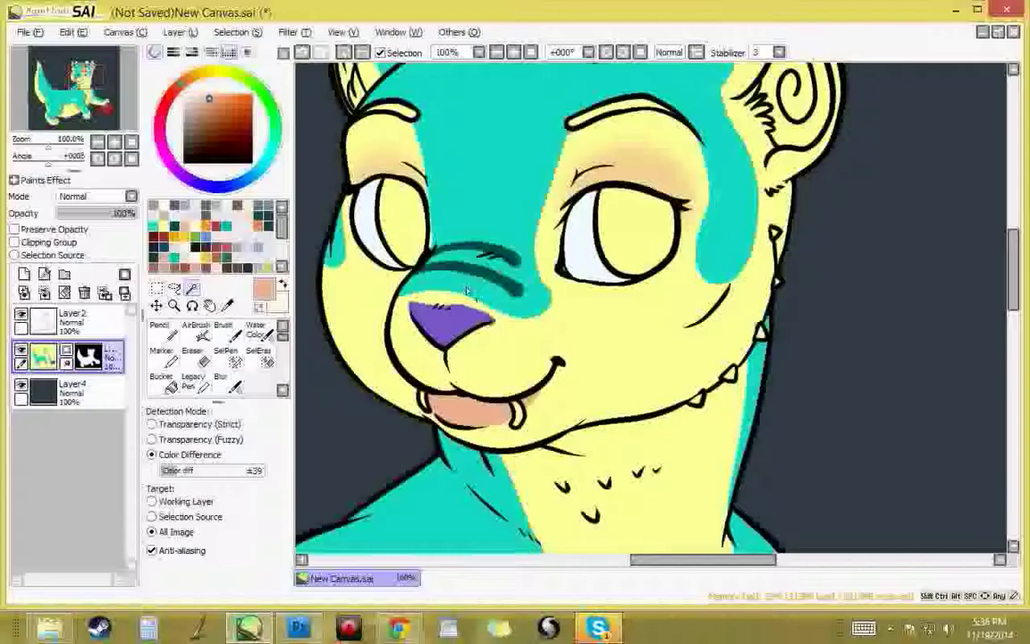
click(207, 471)
key(ctrl+z)
click(467, 372)
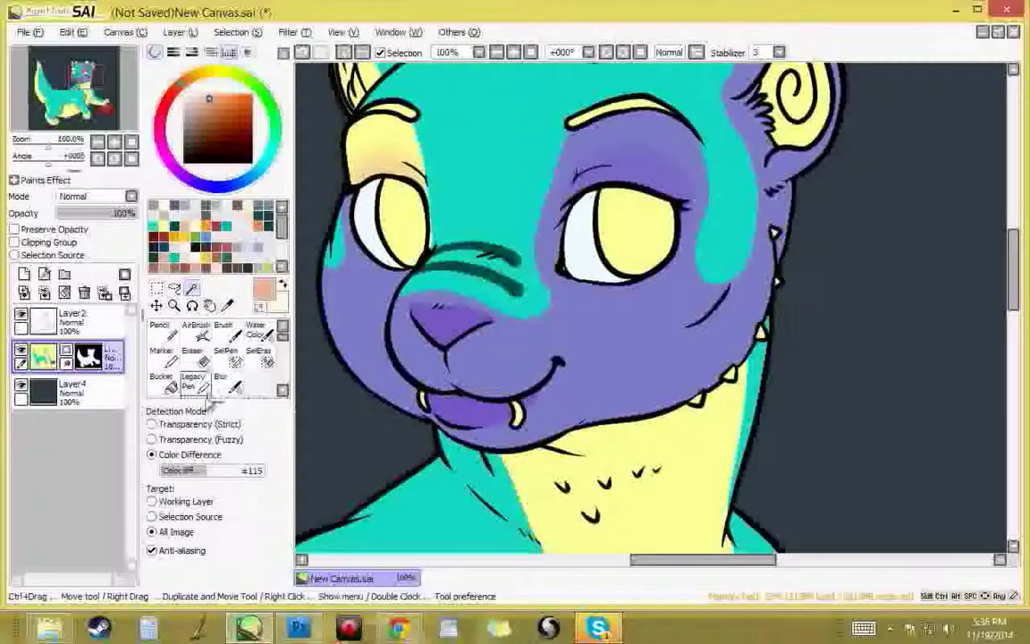
click(237, 34)
click(248, 114)
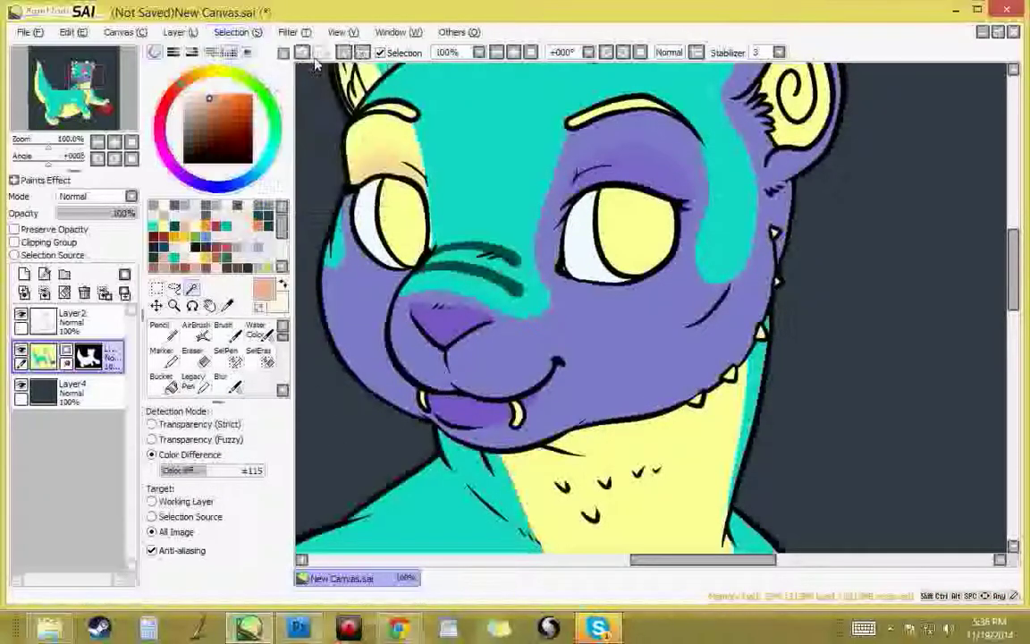
Step: Set the Blur tool to no texture and size 40, and try softening the nose's upper edge
click(231, 388)
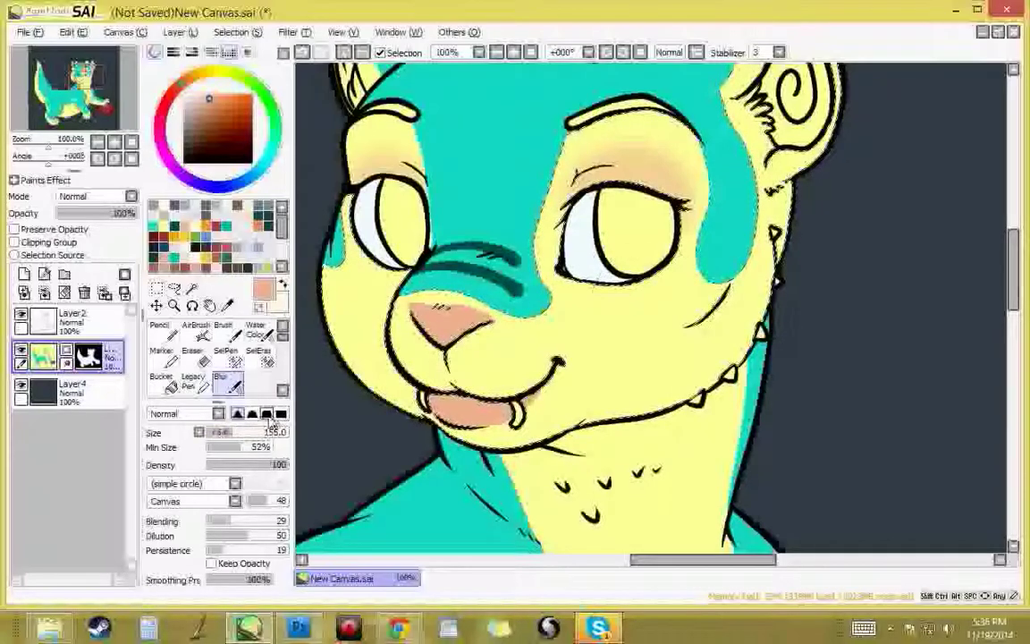
click(193, 500)
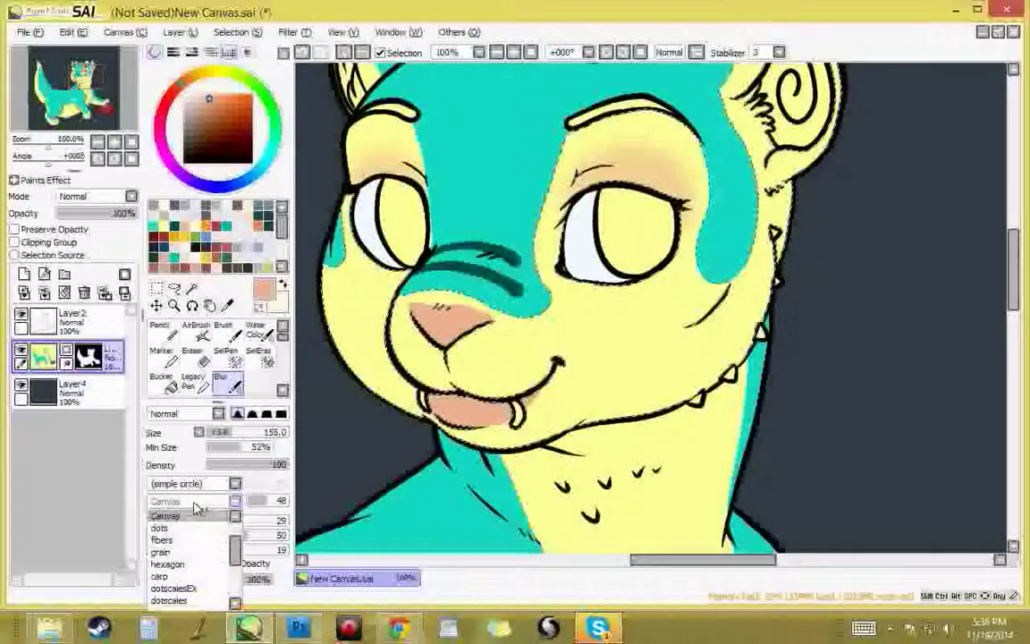
drag(235, 548, 237, 534)
click(216, 517)
drag(230, 434, 218, 437)
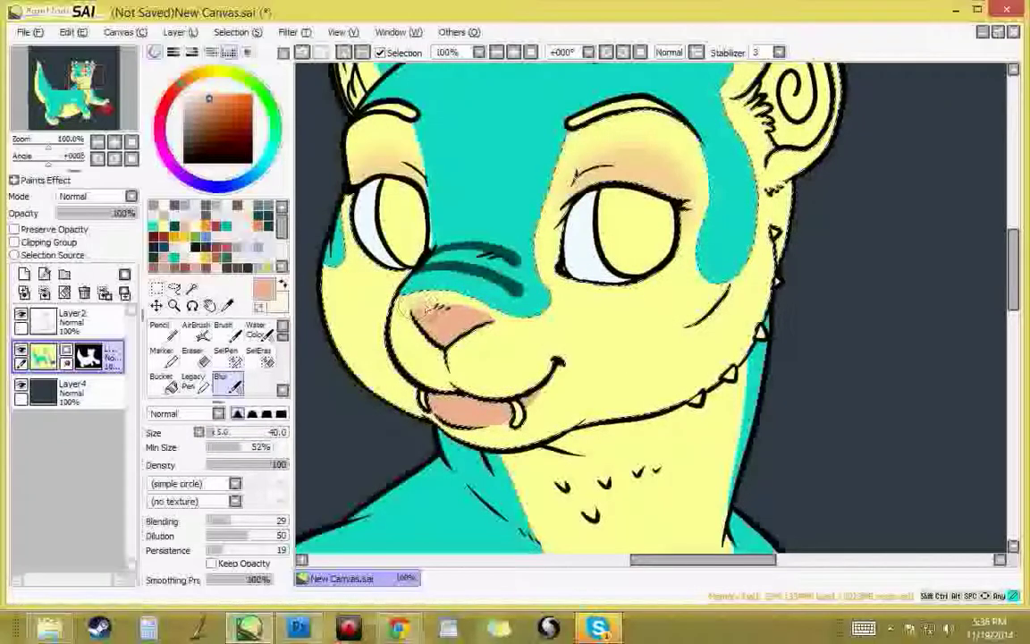
scroll(463, 311, up, 2)
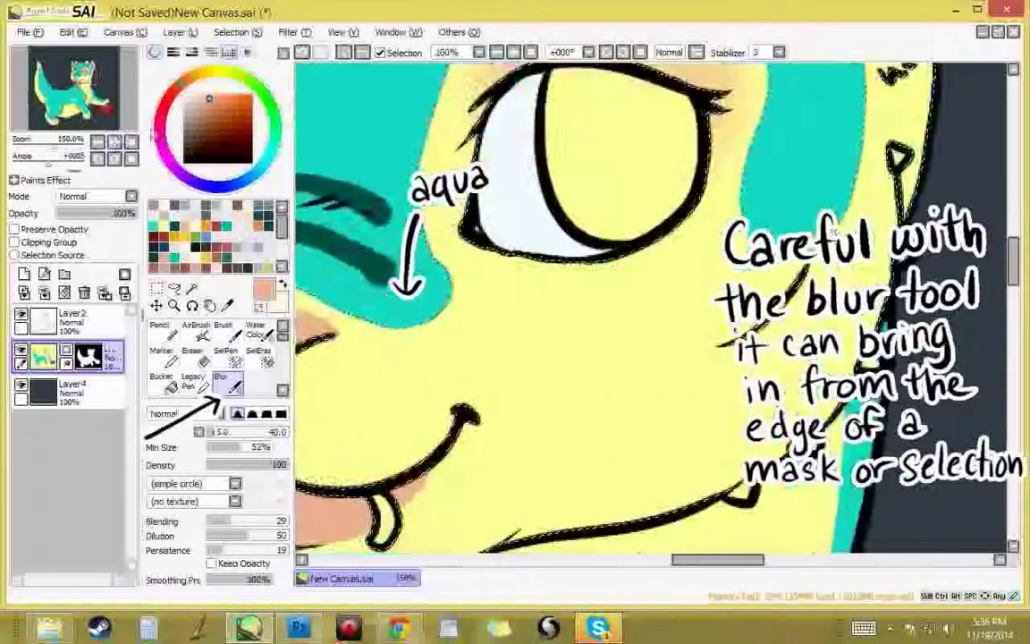
mouse_move(447, 334)
mouse_down()
mouse_move(424, 322)
mouse_move(411, 335)
mouse_up()
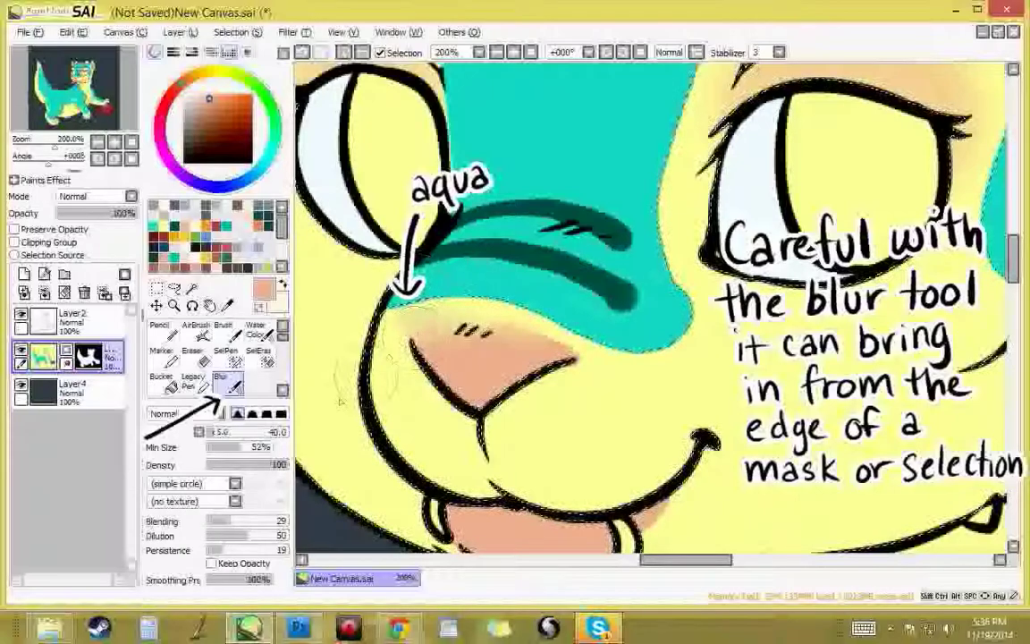
Step: Undo the blur strokes, soften the nose's upper edge with the Blur tool at size 15, and deselect
click(201, 432)
click(223, 463)
drag(231, 434, 220, 434)
key(ctrl+z)
key(ctrl+z)
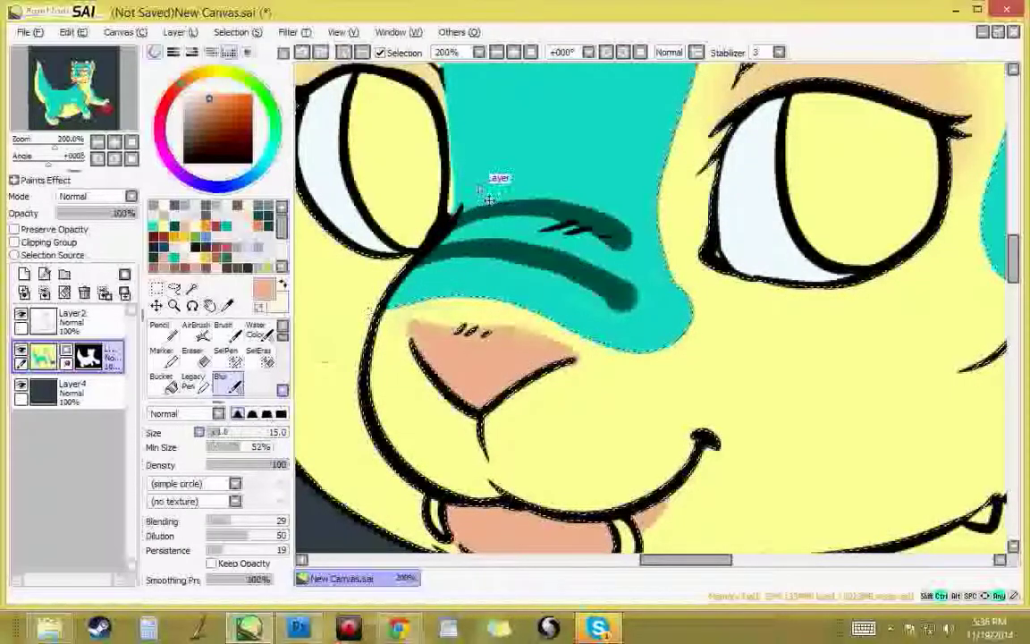
drag(418, 329, 456, 328)
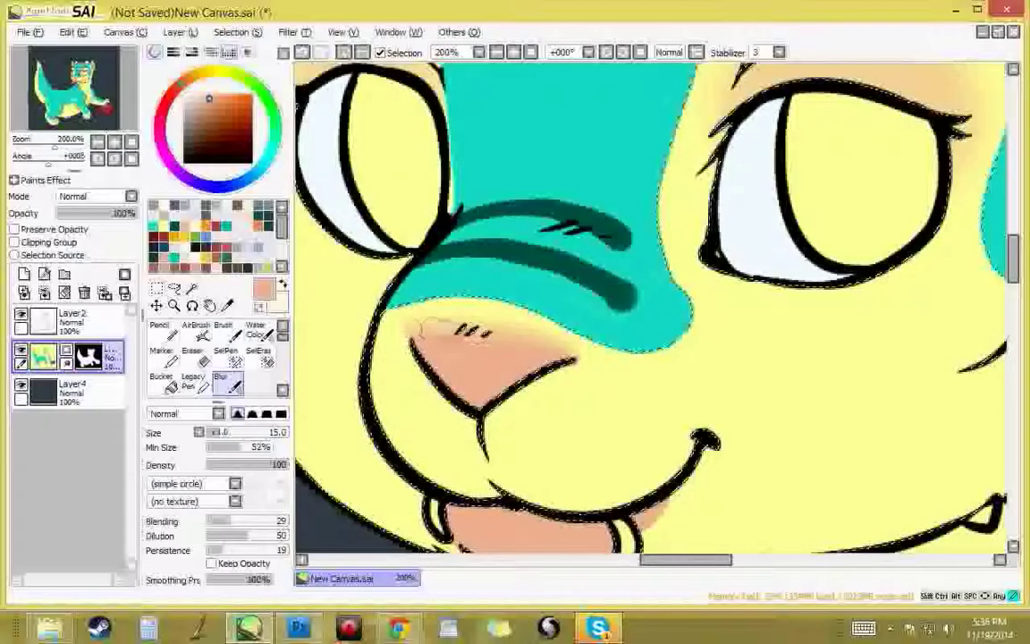
key(ctrl+d)
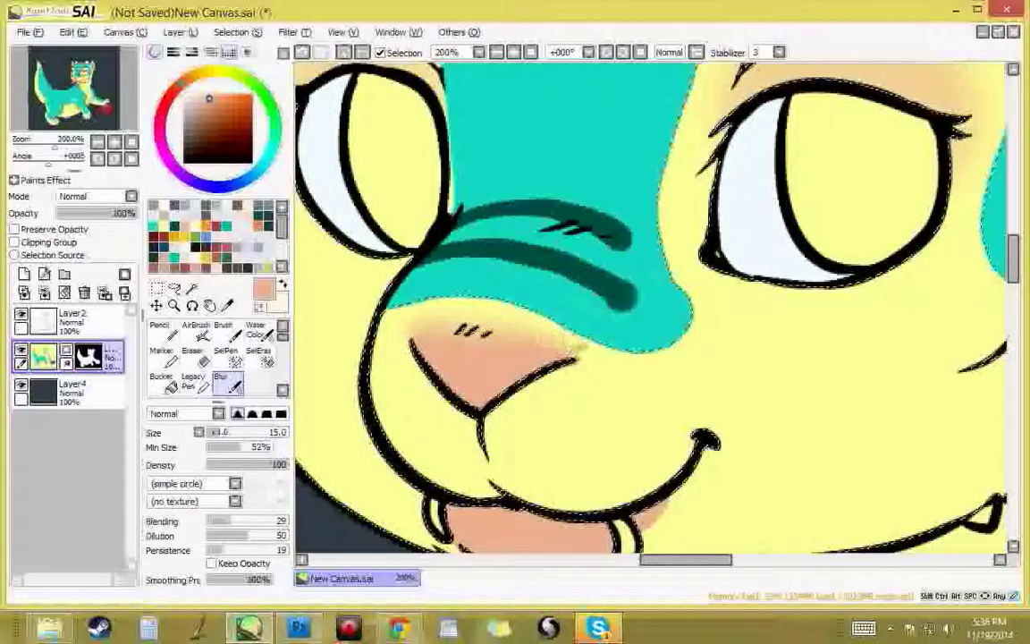
Step: Fill the inside of the far ear with salmon using the Bucket, and touch up its lower tip with the Pencil
drag(762, 412, 752, 341)
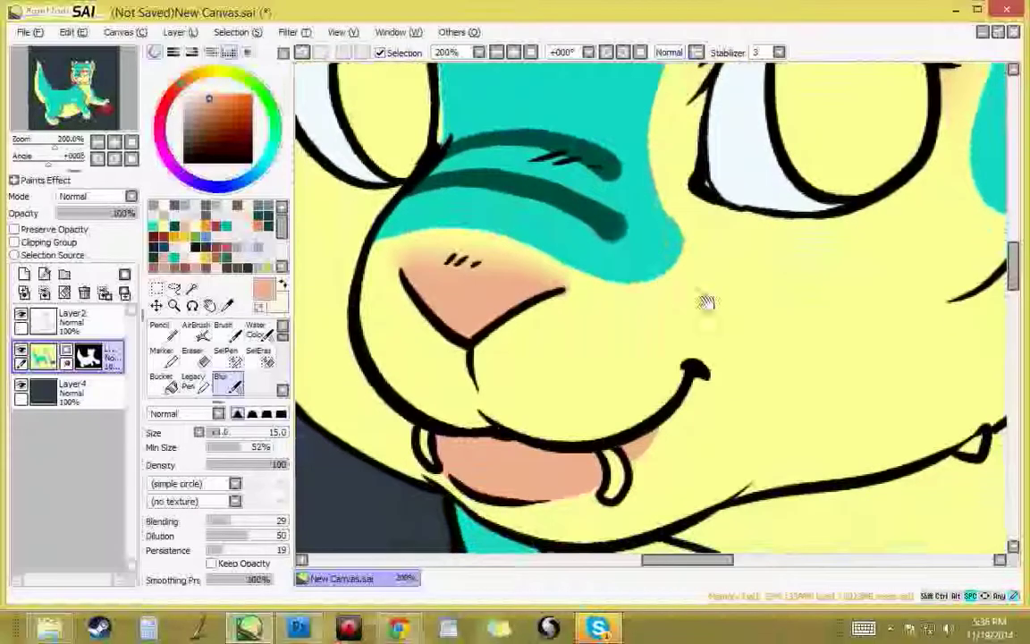
click(99, 141)
click(163, 336)
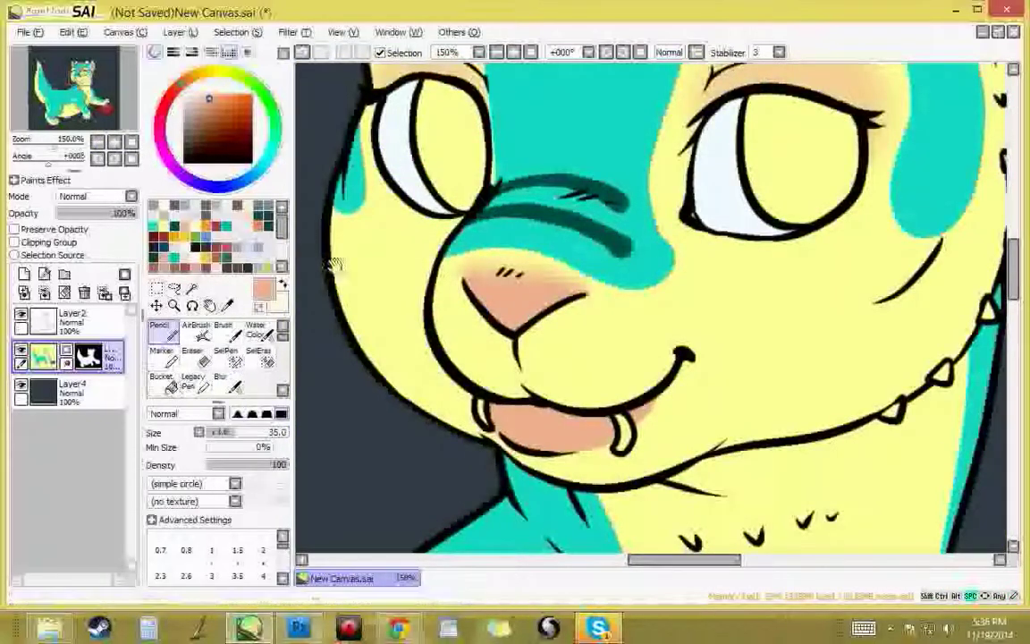
scroll(592, 379, up, 5)
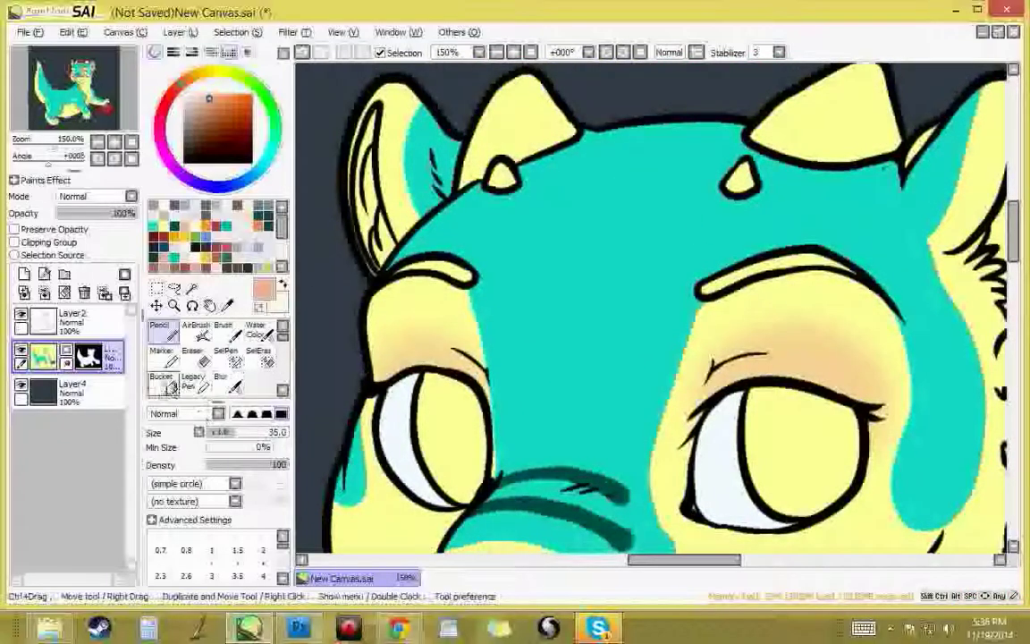
click(163, 381)
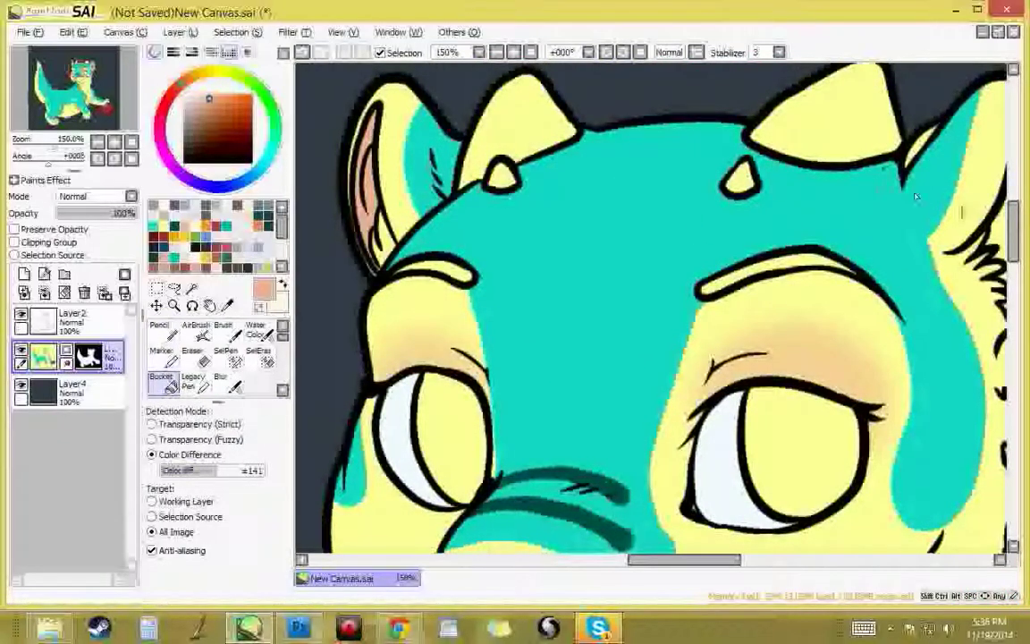
click(163, 333)
drag(368, 245, 384, 266)
Step: Fill the spiral inside the near ear with salmon using the Bucket, and touch up gaps beside the fur with the Pencil
drag(908, 283, 400, 389)
click(168, 385)
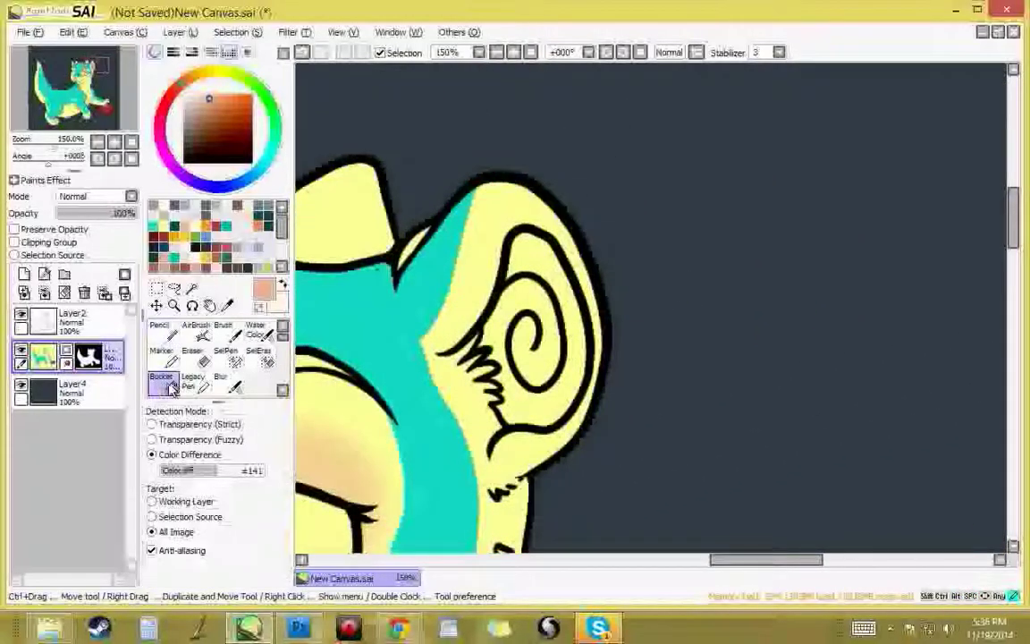
click(532, 304)
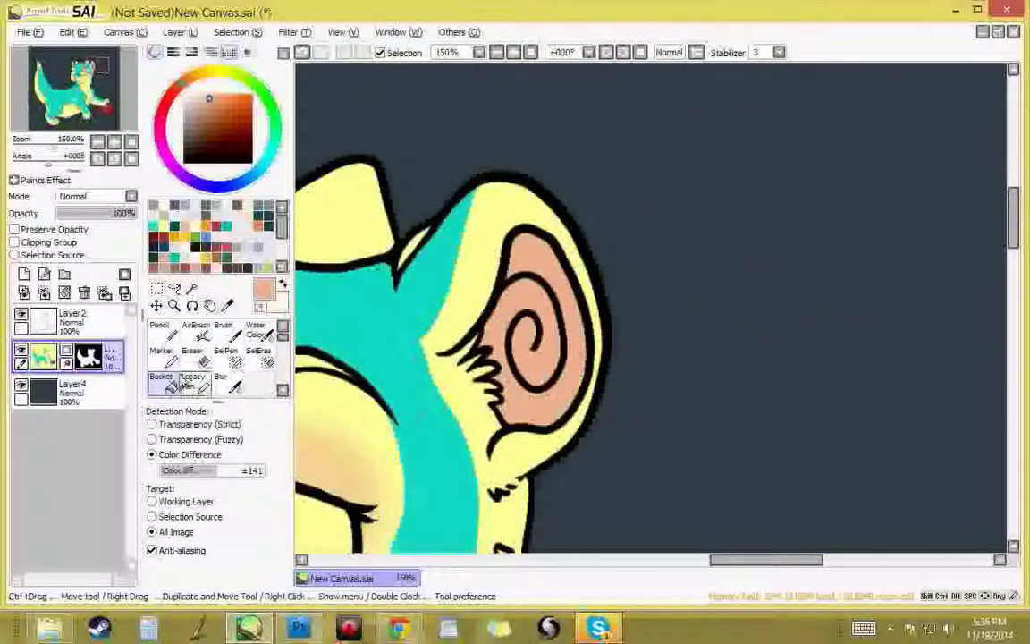
click(167, 333)
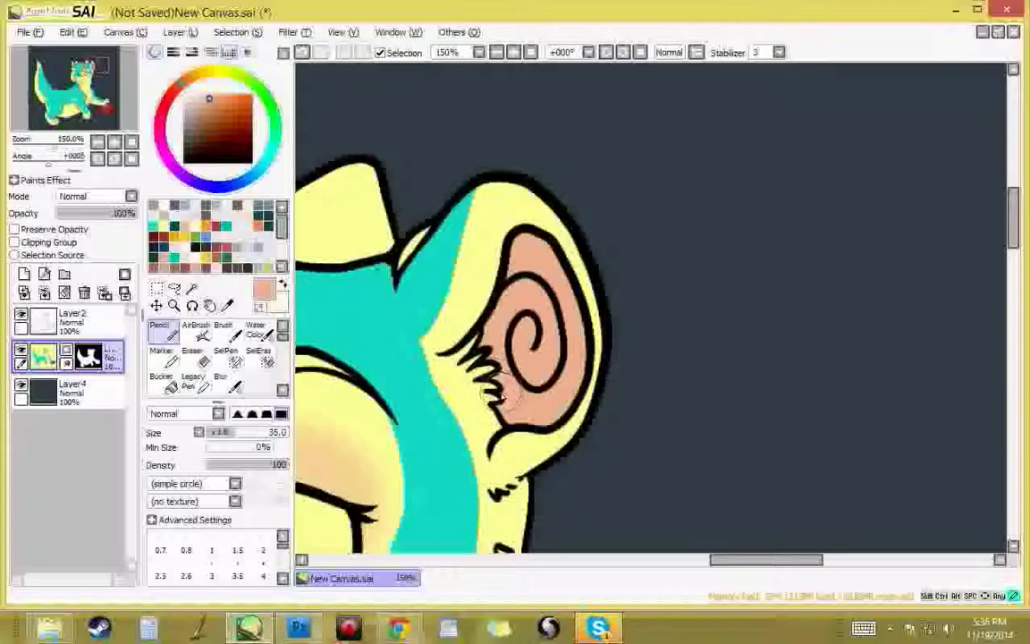
Step: Touch up the small sliver between the large horn and the near ear with a sampled color, and resample the salmon
mouse_move(641, 383)
mouse_down()
mouse_move(765, 160)
mouse_move(796, 134)
mouse_up()
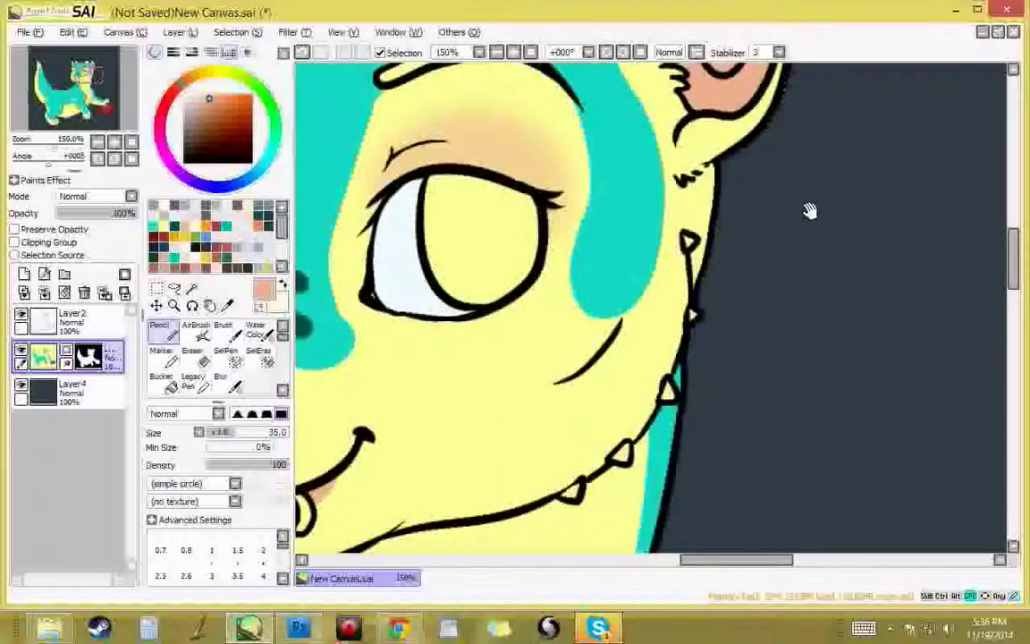
drag(809, 209, 758, 478)
right_click(543, 228)
drag(534, 196, 551, 170)
right_click(660, 225)
Step: Paint salmon pads along the undersides of the toes on the outstretched front paw resting on the red fur
click(101, 143)
drag(672, 344, 720, 92)
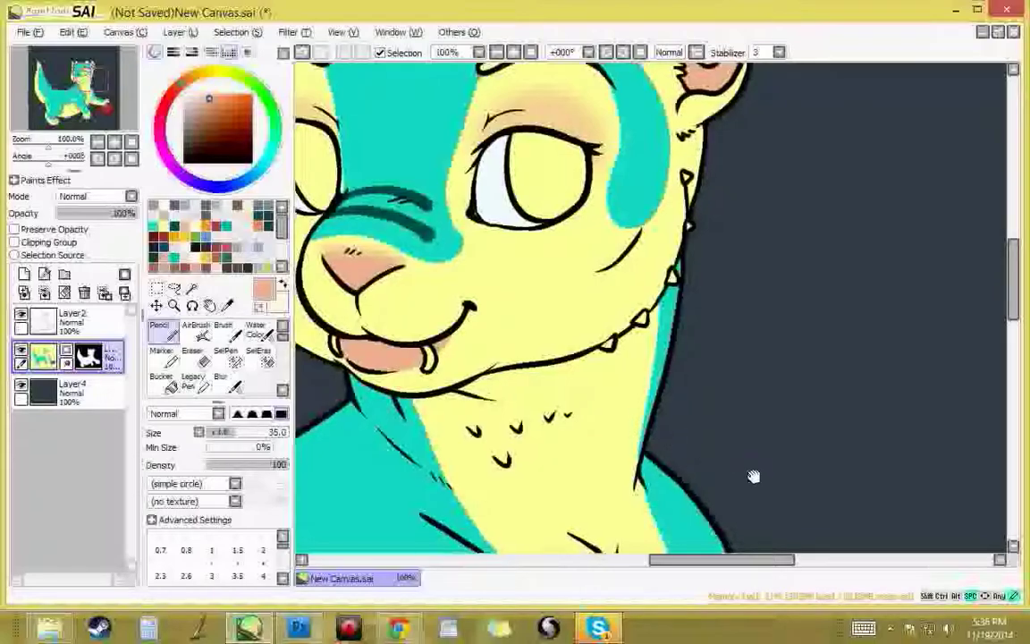
drag(752, 475, 820, 84)
drag(865, 290, 445, 254)
drag(788, 230, 690, 233)
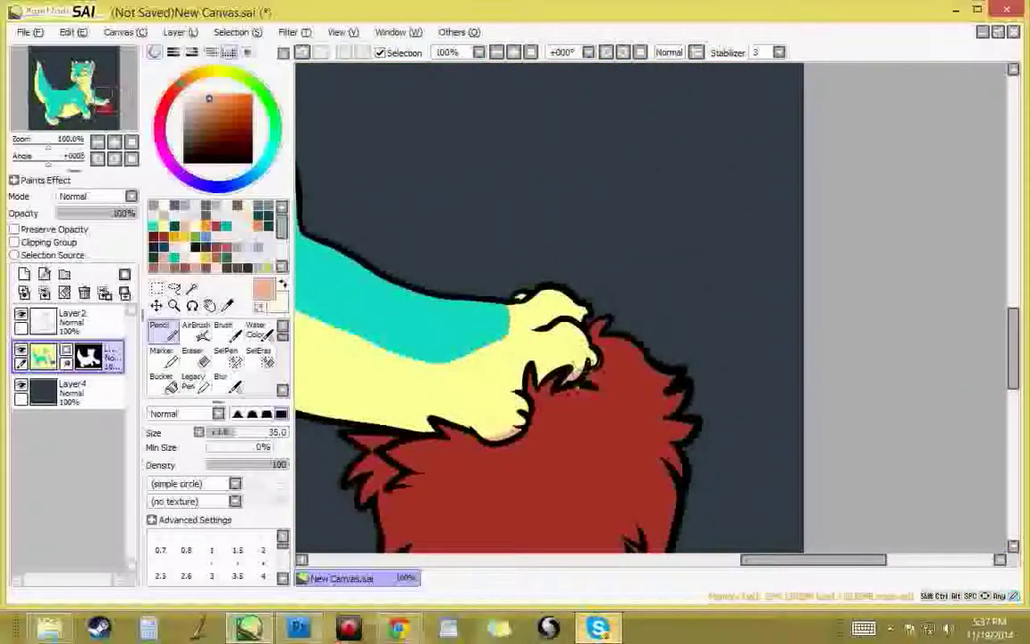
Step: Paint salmon edges under the toes of the front paw standing on the ground
drag(429, 450, 747, 206)
drag(426, 462, 437, 467)
drag(365, 400, 374, 435)
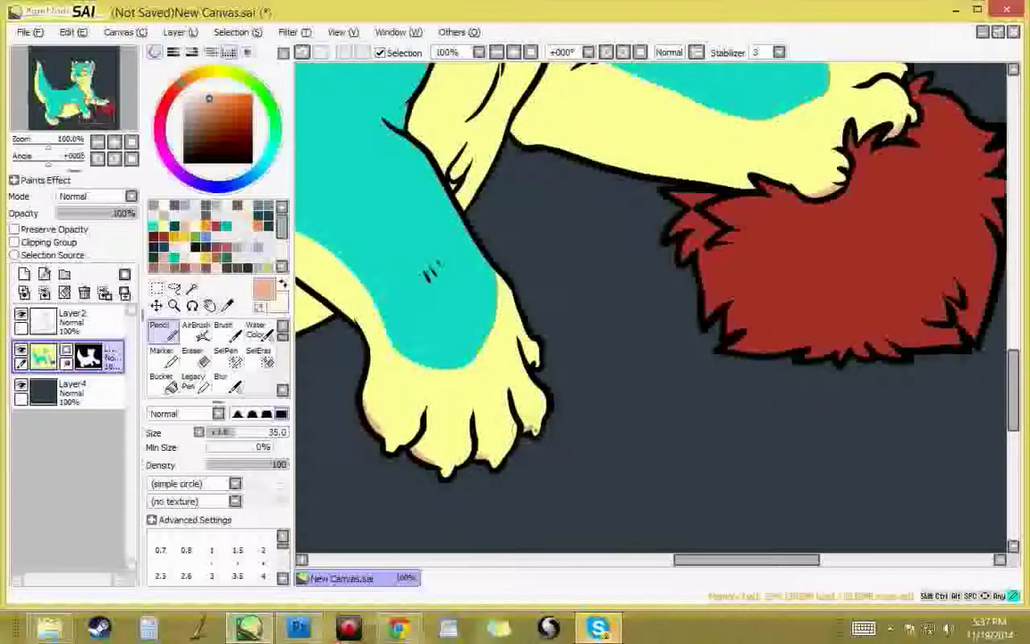
Step: Paint salmon pads under the toes of the far hind paw below the belly and of the near hind paw
drag(385, 373, 876, 244)
drag(552, 319, 721, 346)
drag(628, 333, 756, 344)
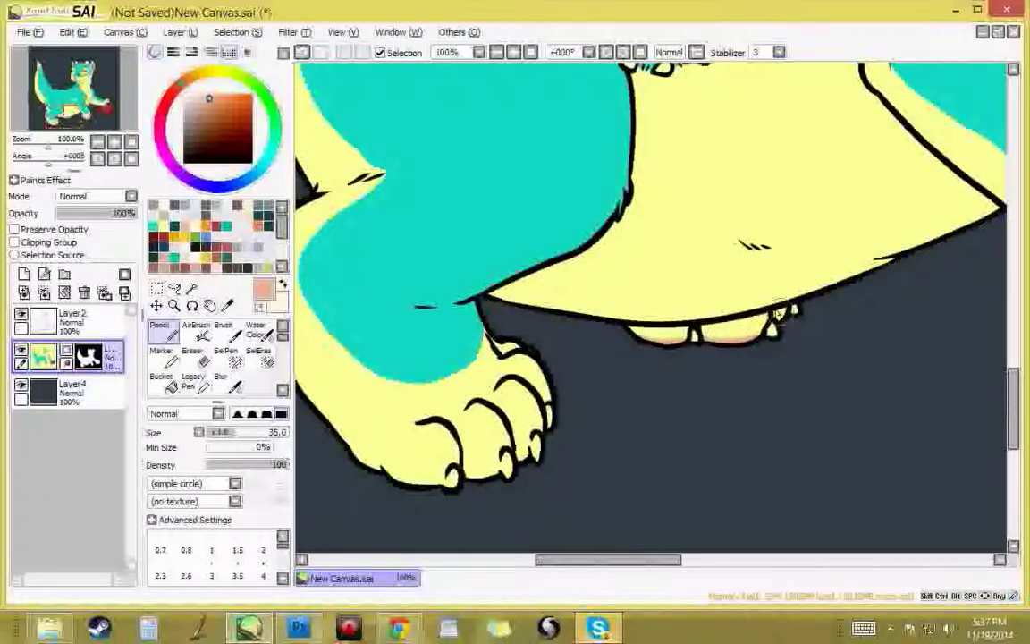
mouse_move(465, 474)
mouse_down()
mouse_move(496, 478)
mouse_move(527, 455)
mouse_up()
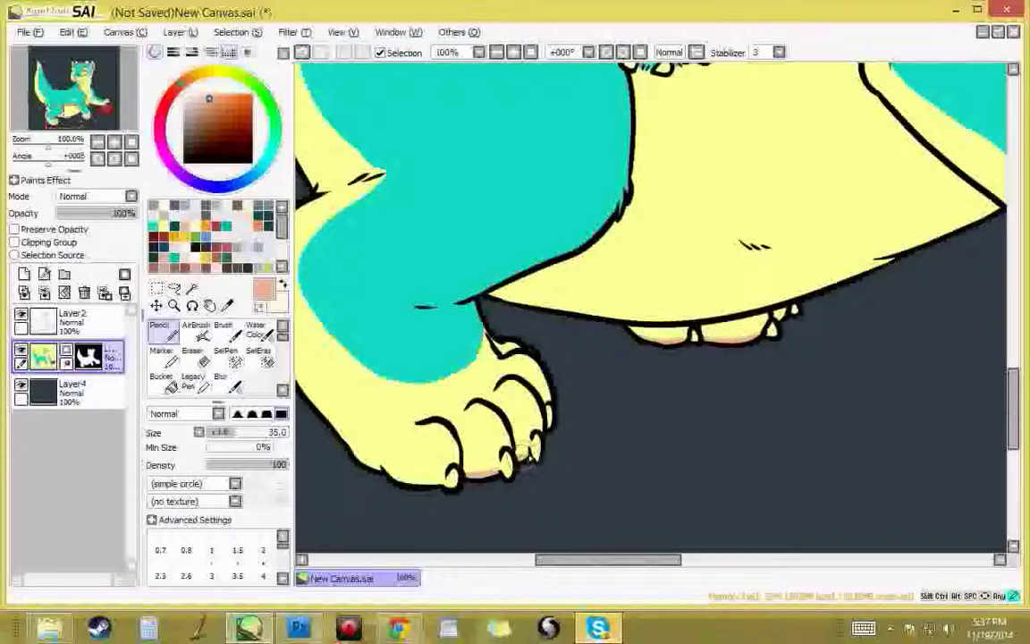
drag(393, 476, 438, 487)
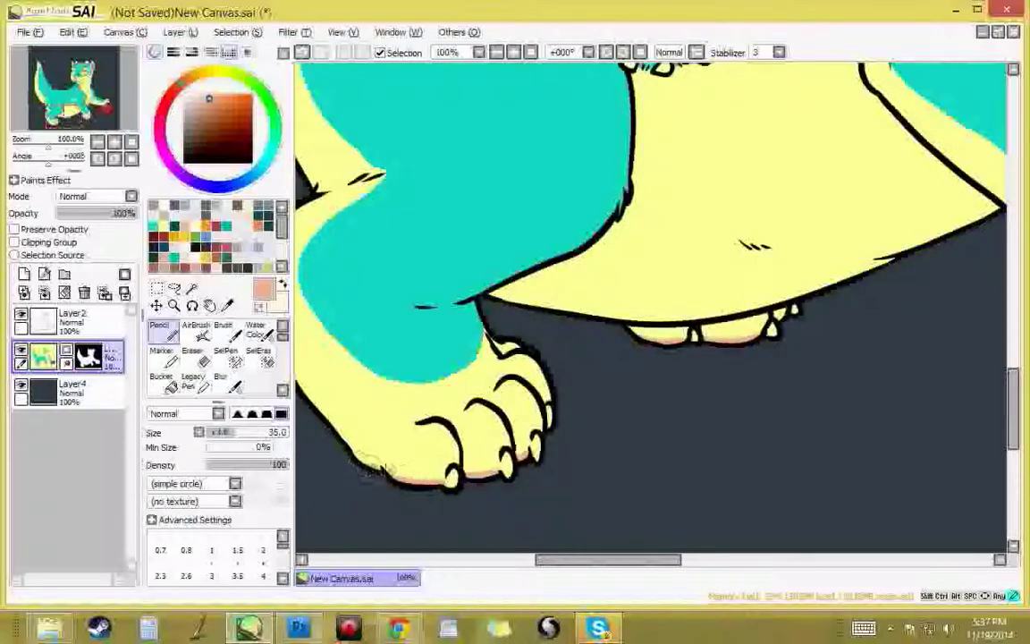
Step: Paint the small fold between the chest and the near front leg salmon, and switch to the Brush tool
drag(544, 250, 741, 393)
click(97, 142)
mouse_move(880, 157)
mouse_down()
mouse_move(665, 168)
mouse_move(340, 264)
mouse_up()
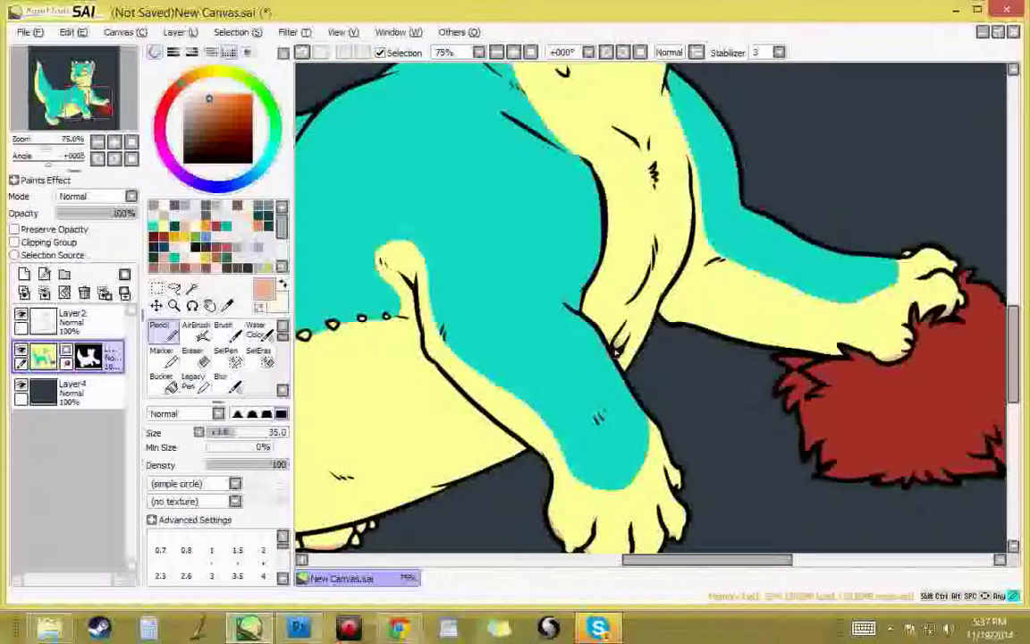
click(224, 330)
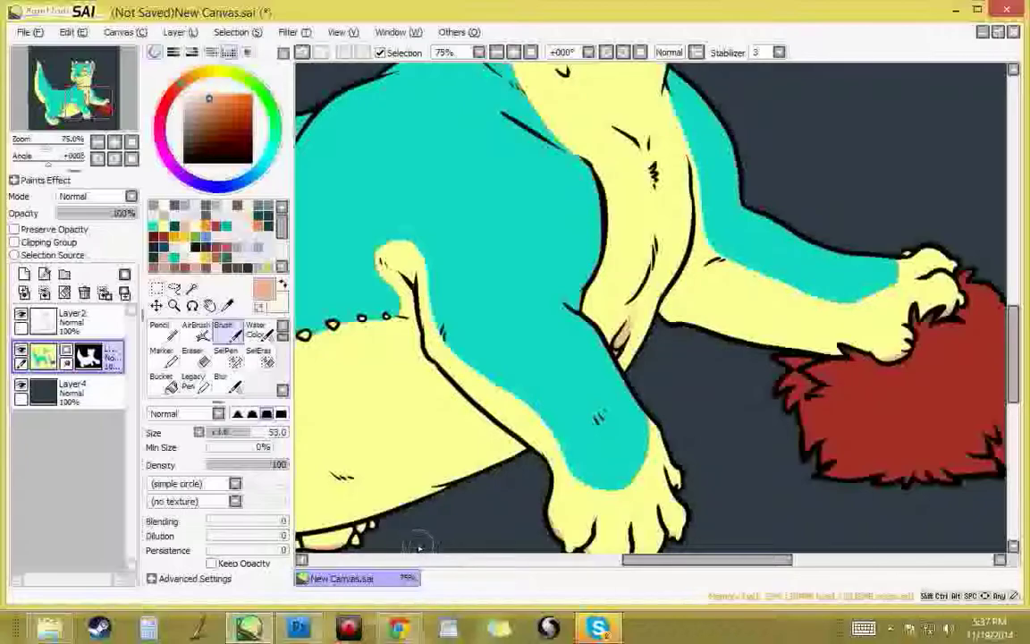
Step: Fill both irises with orange using the Bucket tool
drag(922, 341, 787, 561)
drag(667, 341, 752, 497)
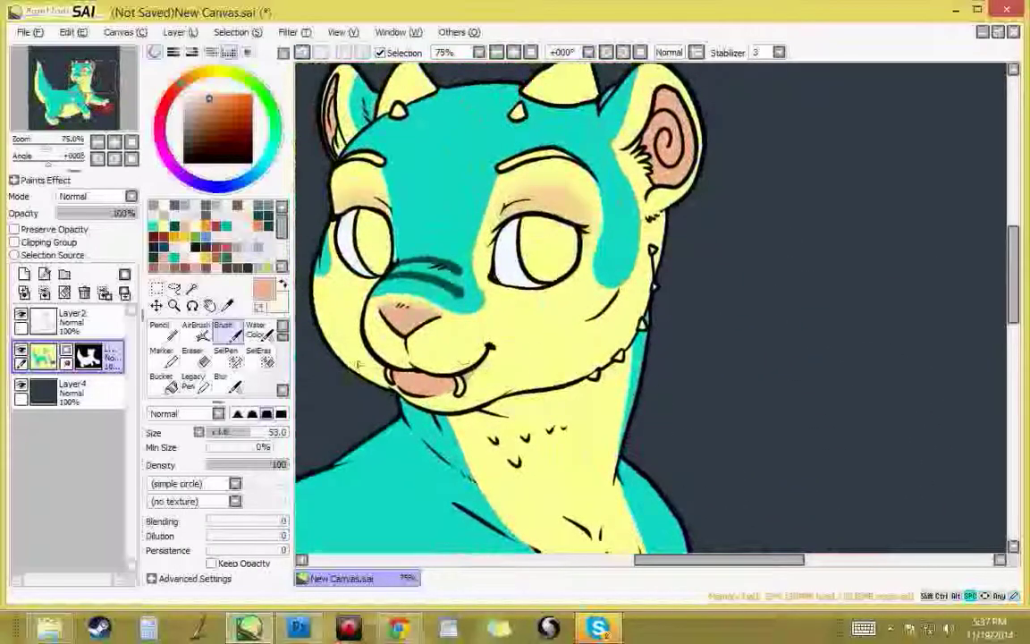
click(167, 381)
click(207, 226)
click(379, 249)
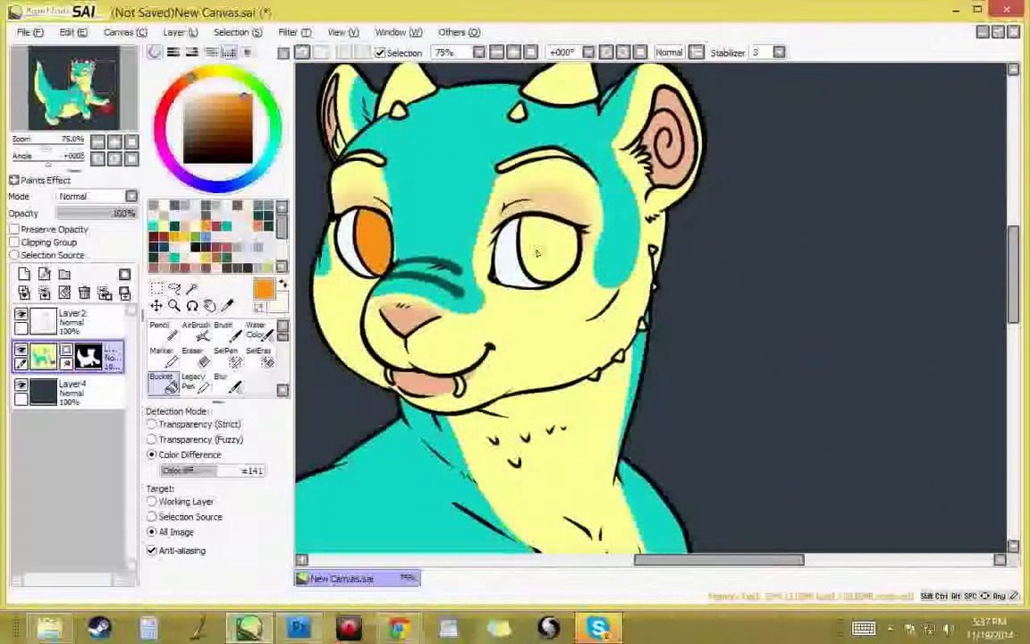
click(540, 250)
Step: Use the Pencil to paint dark green spots on the forehead and dark green backs on both ears
drag(576, 224, 584, 297)
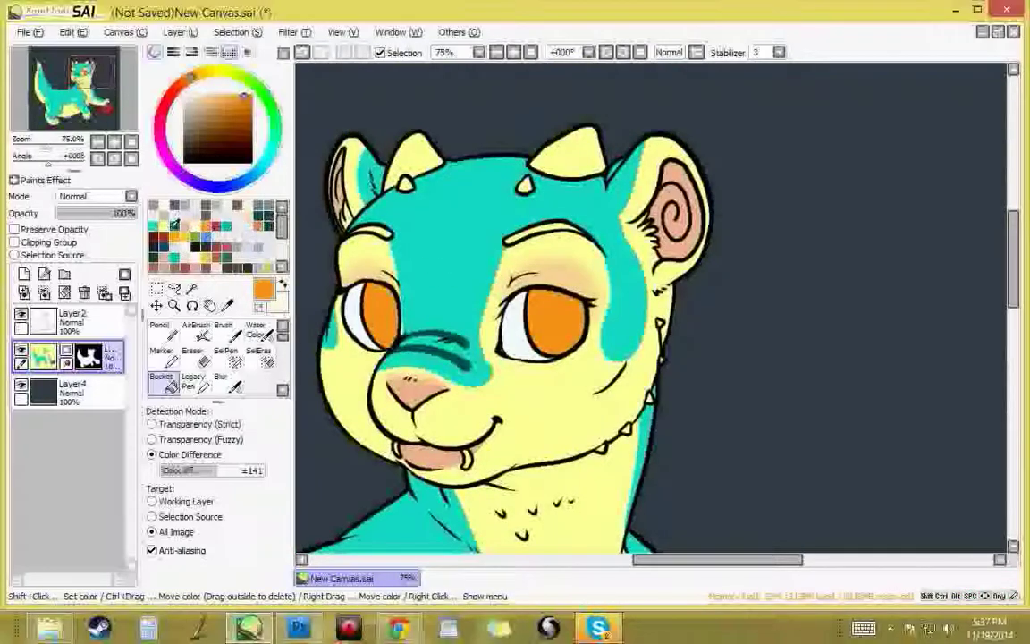
click(180, 224)
click(163, 331)
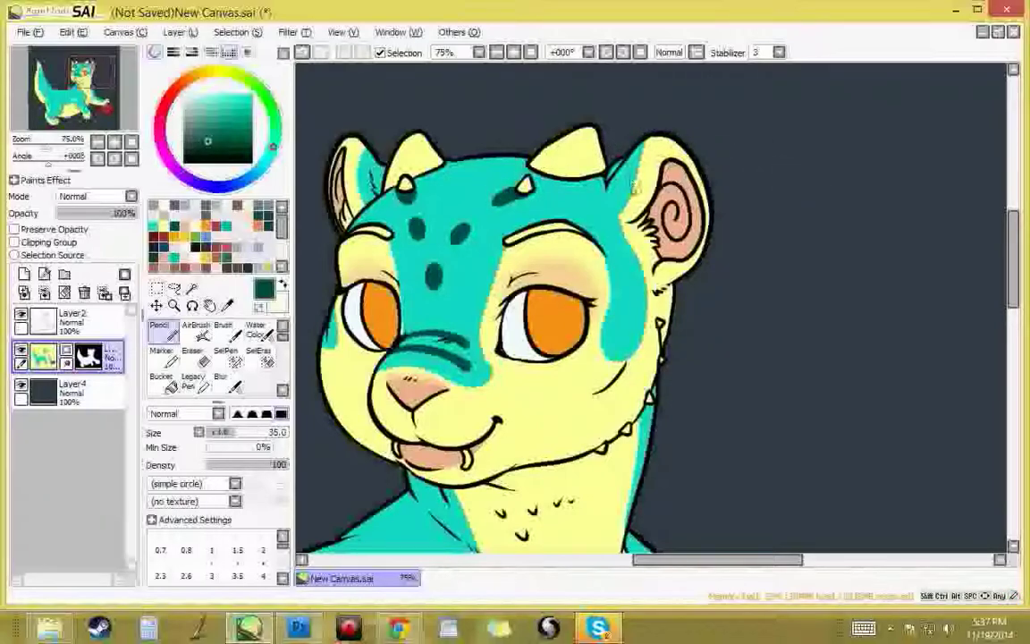
mouse_move(619, 208)
mouse_down()
mouse_move(645, 149)
mouse_move(690, 135)
mouse_up()
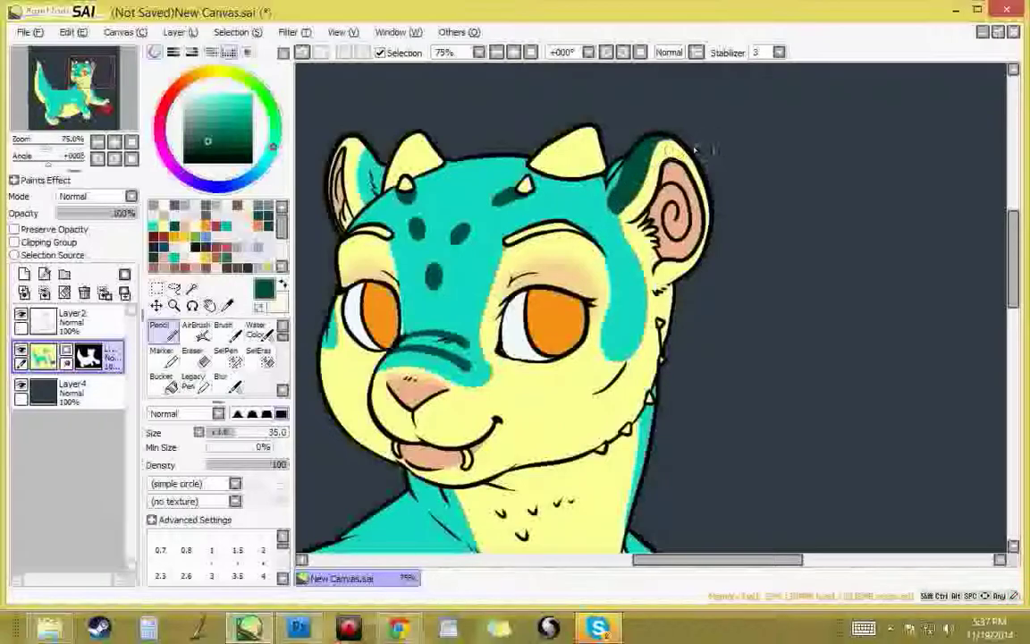
drag(642, 161, 681, 136)
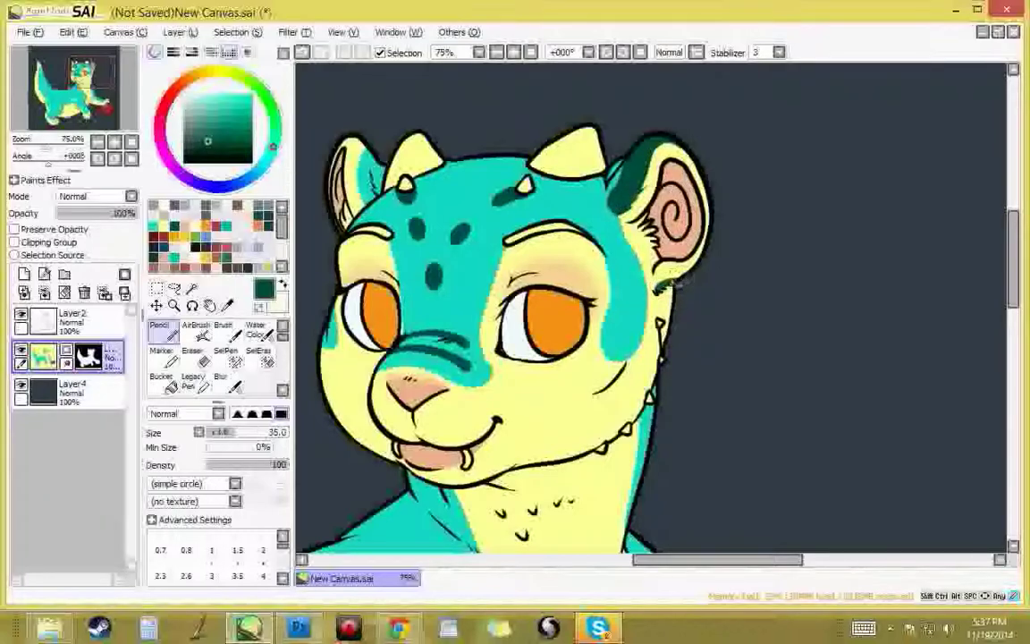
drag(362, 210, 359, 134)
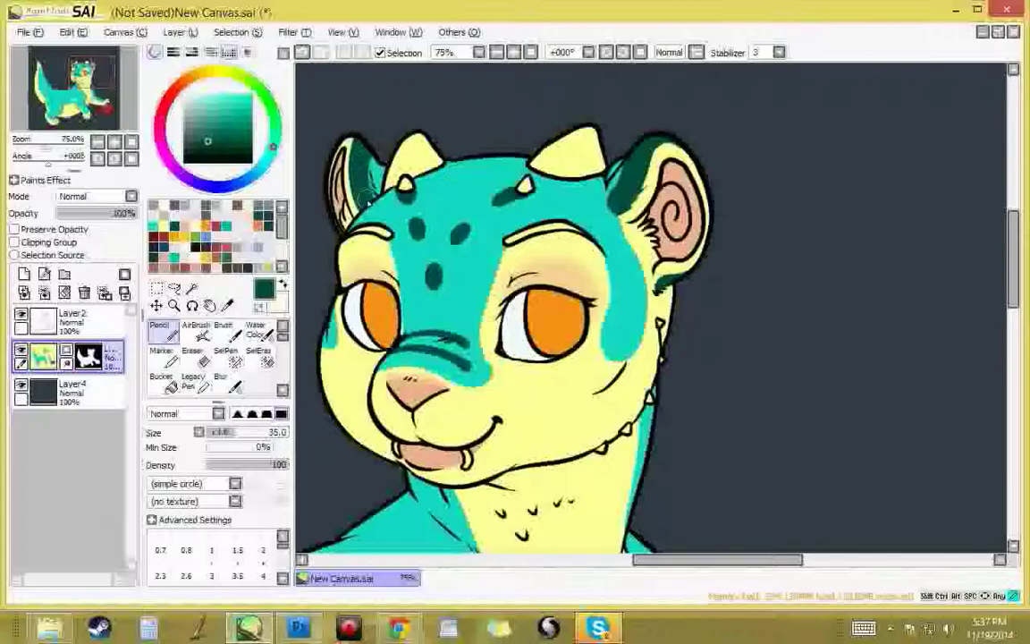
Step: Paint thick dark green liner around both eyes, and pick up the yellow from the face for touch-ups
drag(720, 287, 728, 254)
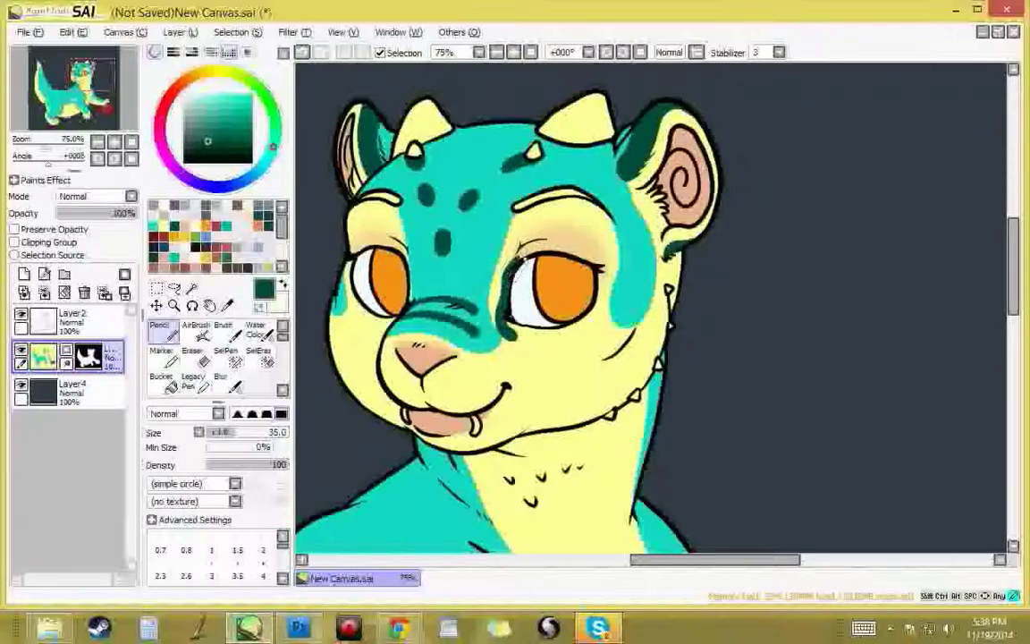
mouse_move(526, 252)
mouse_down()
mouse_move(518, 262)
mouse_move(522, 254)
mouse_up()
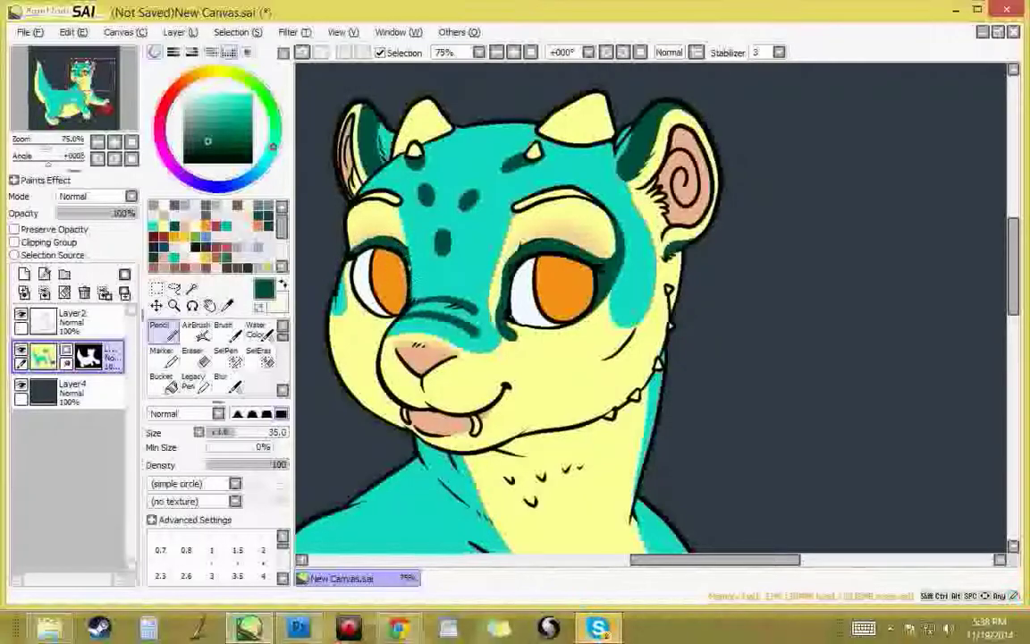
right_click(340, 322)
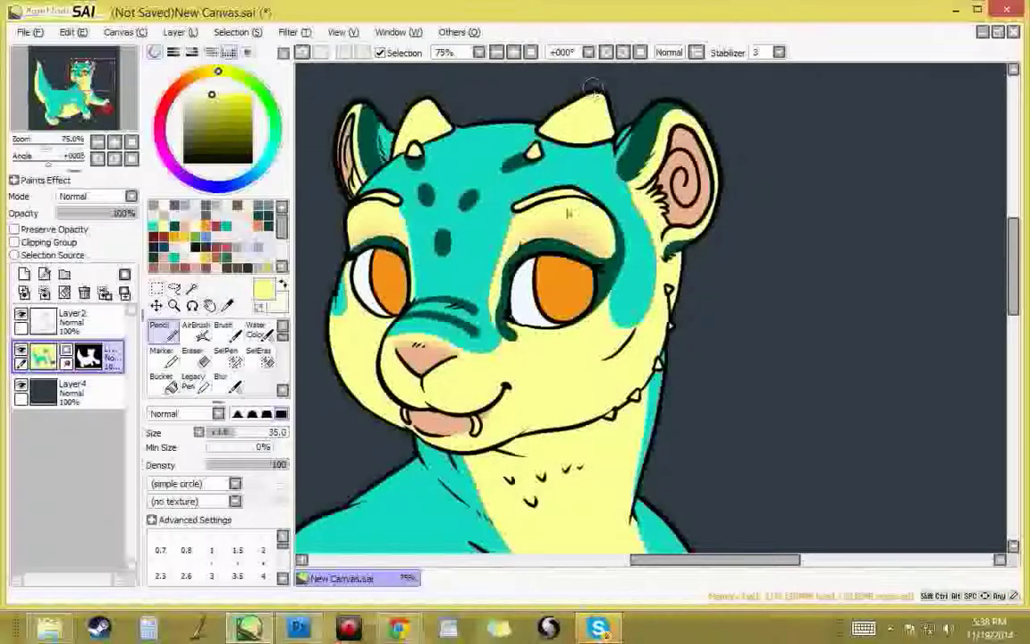
Step: Paint a dark green stripe down each side of the neck, cleaning up the neck's teal edge with yellow
alt+click(611, 279)
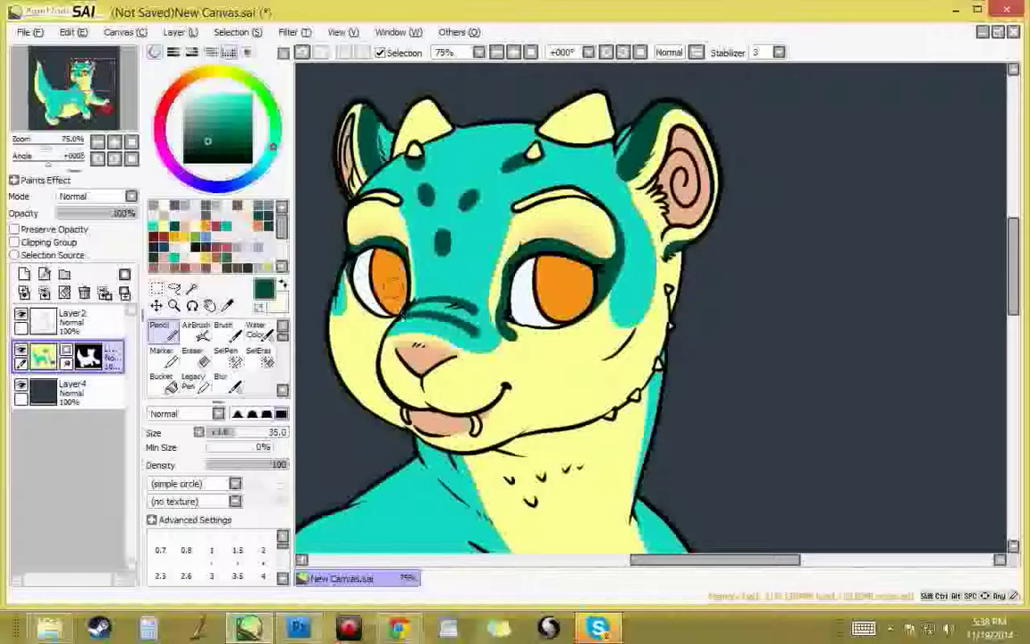
drag(779, 329, 706, 272)
drag(645, 295, 595, 417)
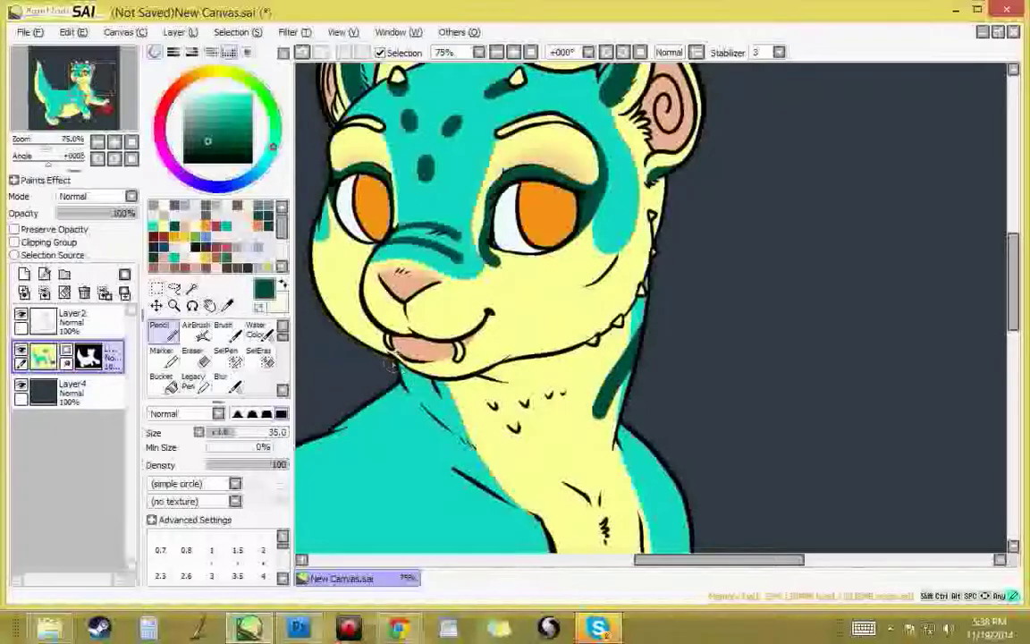
alt+click(431, 382)
drag(431, 382, 463, 404)
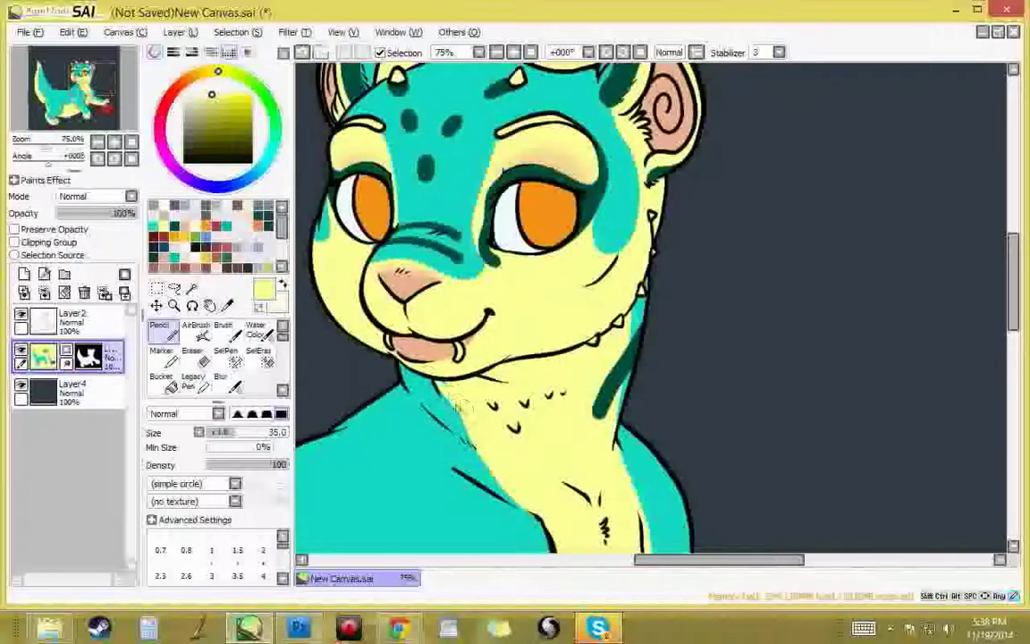
alt+click(621, 372)
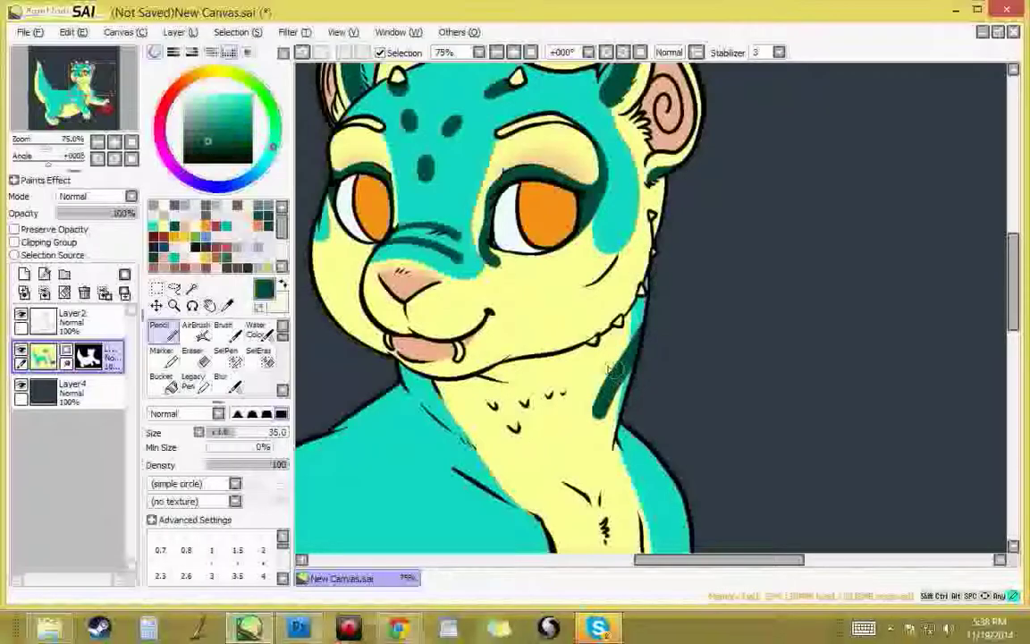
mouse_move(407, 368)
mouse_down()
mouse_move(497, 439)
mouse_move(396, 356)
mouse_up()
Step: Paint a curved dark green band around each front leg just above the paw
drag(736, 391, 915, 168)
mouse_move(928, 312)
mouse_down()
mouse_move(837, 175)
mouse_move(804, 156)
mouse_up()
drag(548, 432, 649, 383)
mouse_move(836, 309)
mouse_down()
mouse_move(707, 351)
mouse_move(726, 252)
mouse_move(703, 359)
mouse_up()
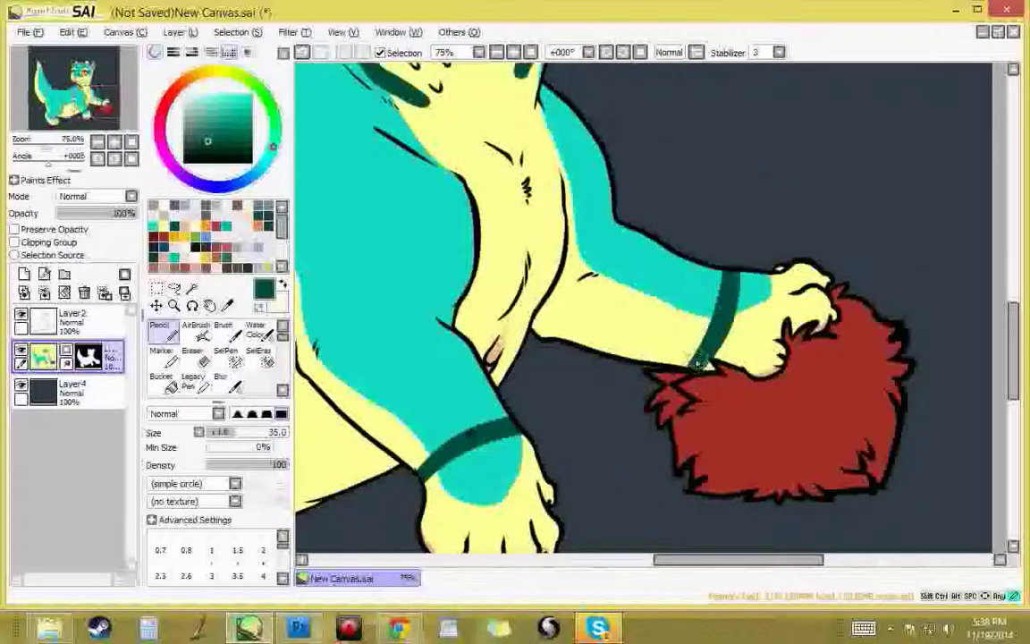
drag(655, 251, 733, 281)
drag(546, 408, 613, 295)
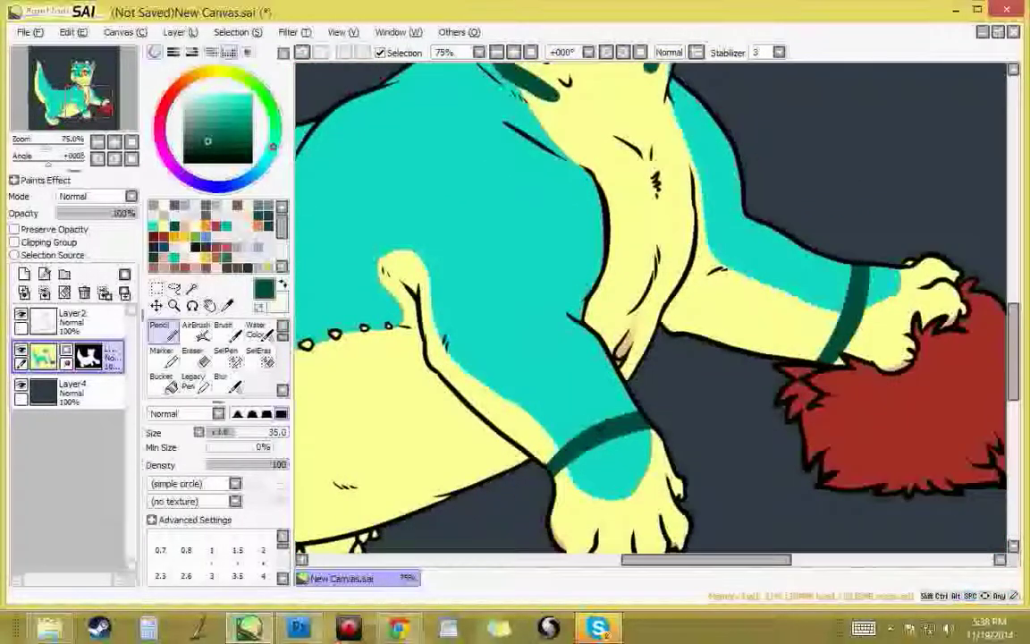
click(580, 392)
click(536, 369)
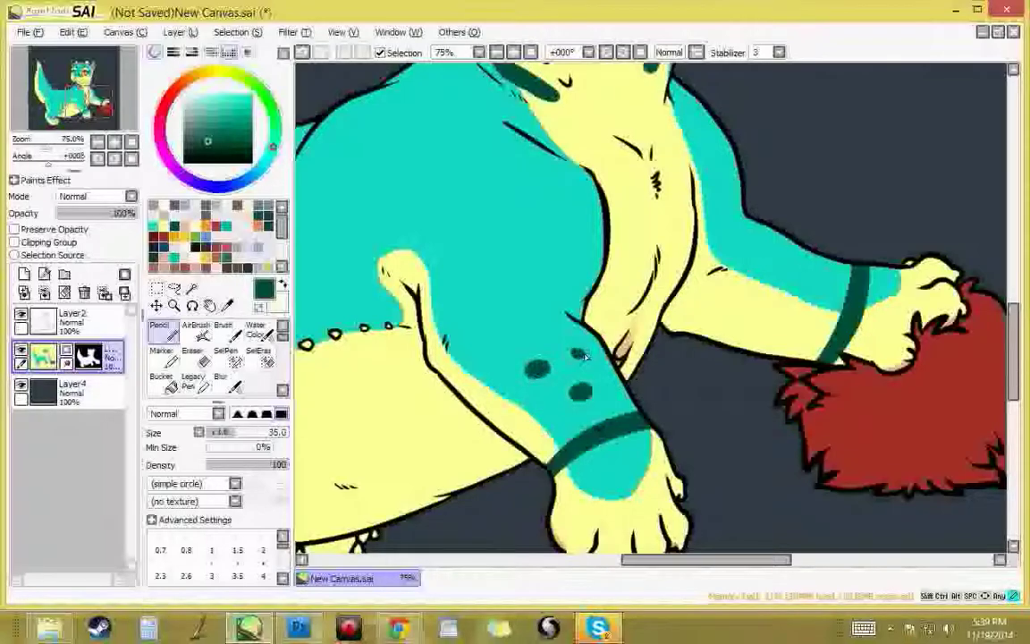
drag(700, 306, 740, 301)
key(ctrl+z)
key(ctrl+z)
key(ctrl+z)
key(ctrl+z)
key(ctrl+z)
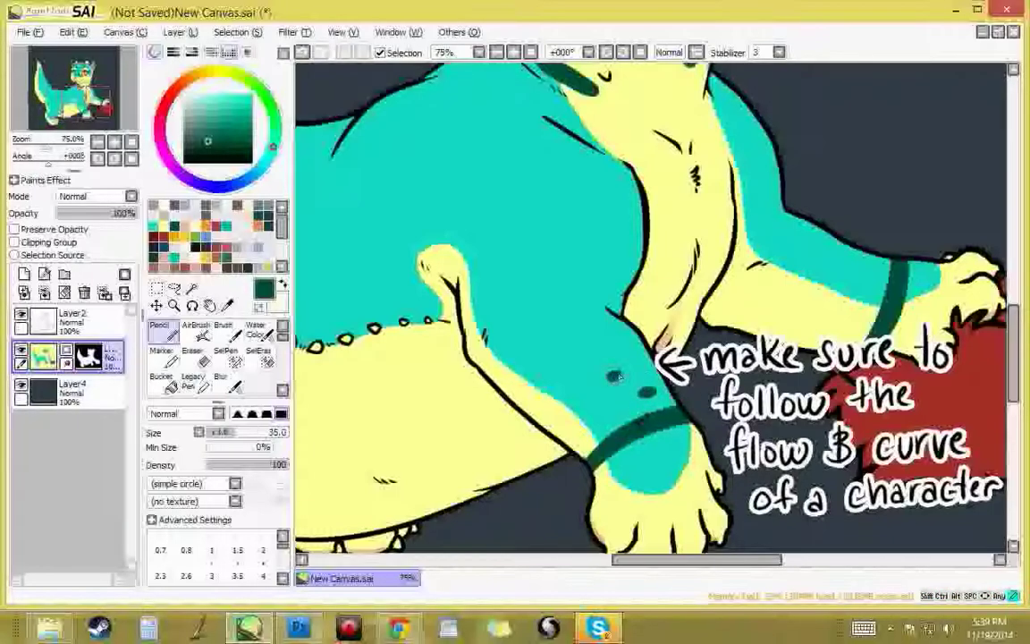
Step: Paint dark green spots above the near front leg's band, followed by short curved stripes up the leg
drag(627, 336, 619, 340)
mouse_move(636, 302)
mouse_down()
mouse_move(627, 354)
mouse_move(571, 393)
mouse_move(602, 379)
mouse_move(581, 351)
mouse_up()
drag(520, 342, 573, 327)
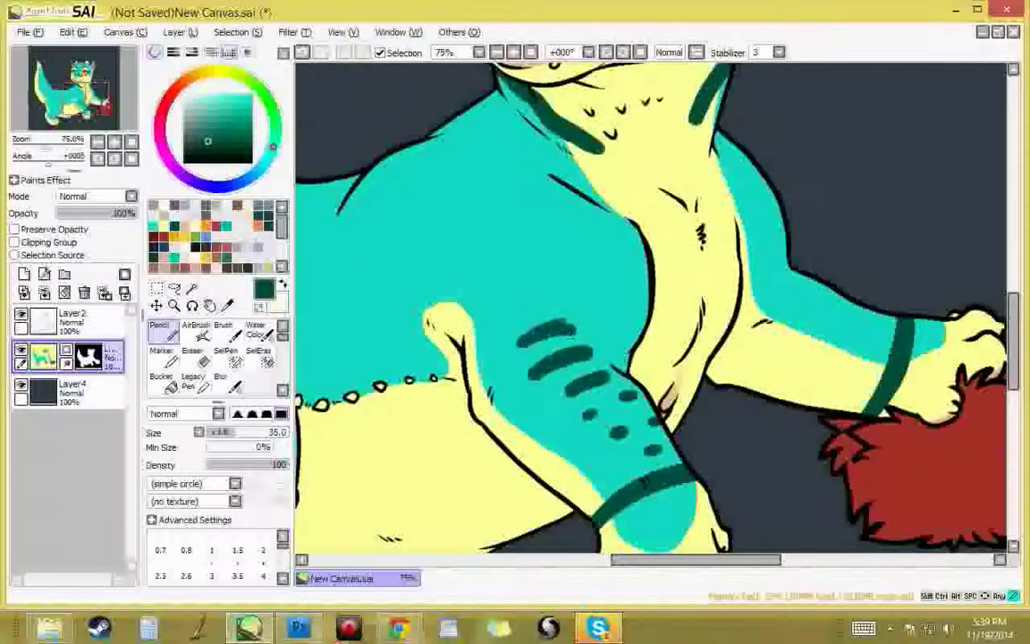
Step: Paint two large looped dark green stripes across the near shoulder, following its curve toward the chest
mouse_move(729, 289)
mouse_down()
mouse_move(862, 239)
mouse_move(789, 297)
mouse_up()
key(ctrl+z)
drag(581, 343, 655, 329)
drag(909, 292, 892, 340)
mouse_move(691, 289)
mouse_down()
mouse_move(889, 163)
mouse_move(766, 278)
mouse_up()
mouse_move(626, 348)
mouse_down()
mouse_move(667, 336)
mouse_move(732, 349)
mouse_move(740, 340)
mouse_move(731, 321)
mouse_move(696, 309)
mouse_move(627, 319)
mouse_move(624, 350)
mouse_up()
mouse_move(763, 347)
mouse_down()
mouse_move(625, 387)
mouse_move(601, 445)
mouse_up()
right_click(637, 385)
alt+click(601, 377)
mouse_move(559, 294)
mouse_down()
mouse_move(610, 342)
mouse_move(540, 350)
mouse_move(572, 373)
mouse_move(662, 378)
mouse_up()
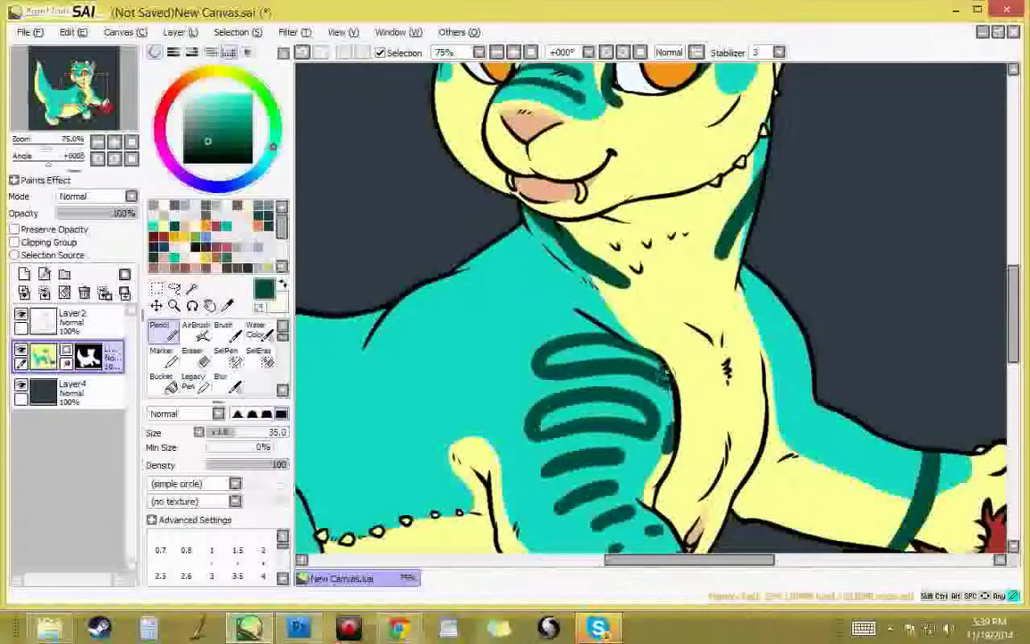
drag(818, 344, 683, 339)
mouse_move(638, 283)
mouse_down()
mouse_move(626, 326)
mouse_move(652, 328)
mouse_move(611, 346)
mouse_up()
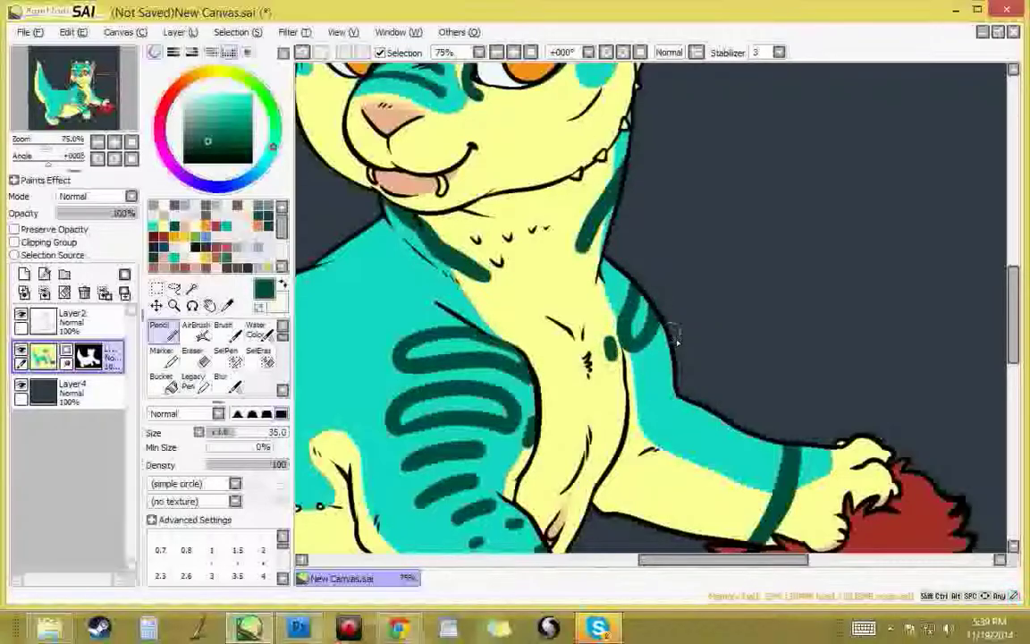
mouse_move(673, 343)
mouse_down()
mouse_move(644, 384)
mouse_move(655, 393)
mouse_up()
key(ctrl+z)
mouse_move(675, 345)
mouse_down()
mouse_move(649, 388)
mouse_move(674, 361)
mouse_move(631, 385)
mouse_move(634, 396)
mouse_move(701, 389)
mouse_move(655, 412)
mouse_up()
mouse_move(721, 388)
mouse_down()
mouse_move(729, 303)
mouse_move(712, 274)
mouse_move(684, 382)
mouse_up()
key(ctrl+z)
key(ctrl+z)
key(ctrl+z)
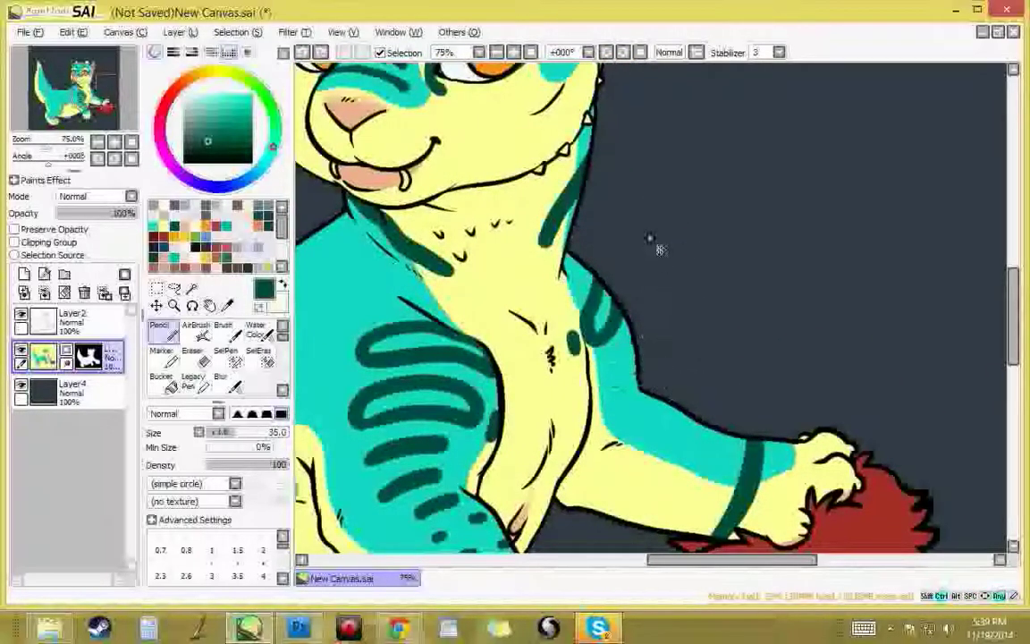
key(ctrl+z)
Step: Paint a small dark green loop, curved stripes and spots down the far front leg from shoulder to forearm
drag(588, 279, 582, 320)
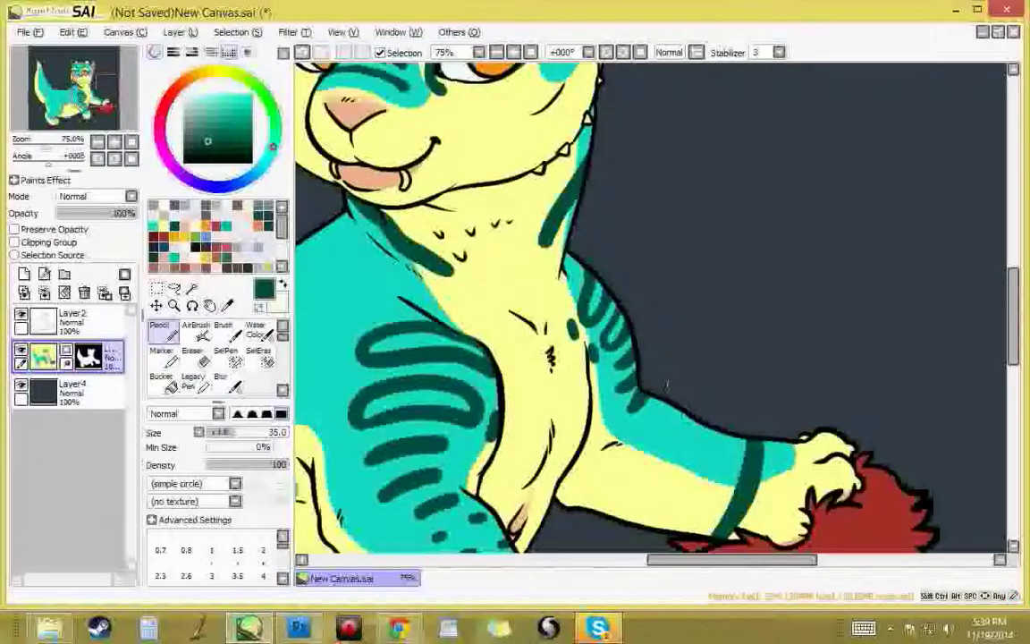
key(ctrl+z)
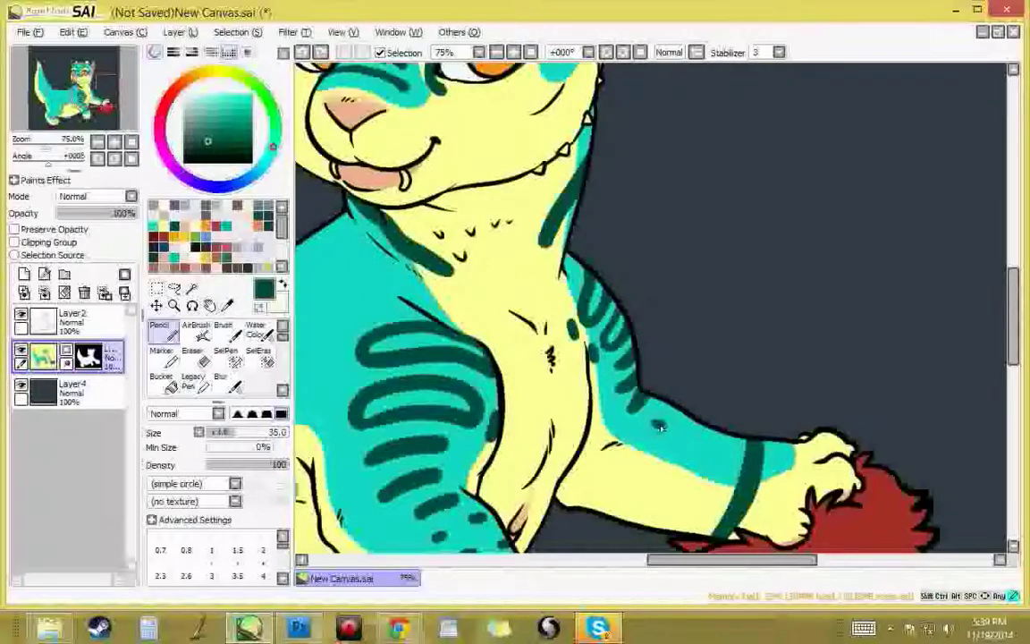
click(733, 437)
drag(879, 406, 896, 271)
key(ctrl+z)
click(740, 305)
Step: Paint a curved dark green band around the lower part of the near hind leg
drag(898, 310, 906, 170)
drag(737, 374, 713, 299)
mouse_move(548, 416)
mouse_down()
mouse_move(474, 422)
mouse_move(408, 373)
mouse_move(400, 343)
mouse_up()
drag(461, 278, 483, 379)
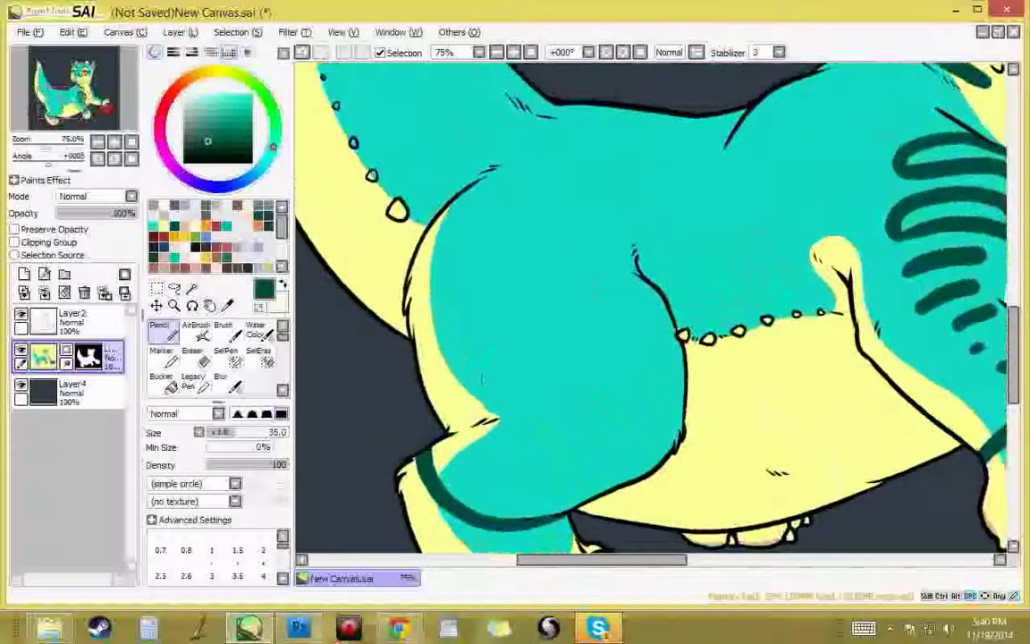
Step: Break up the teal-yellow borders on the back of the near thigh and along the front legs with short teal fur strokes
right_click(478, 313)
drag(450, 219, 421, 272)
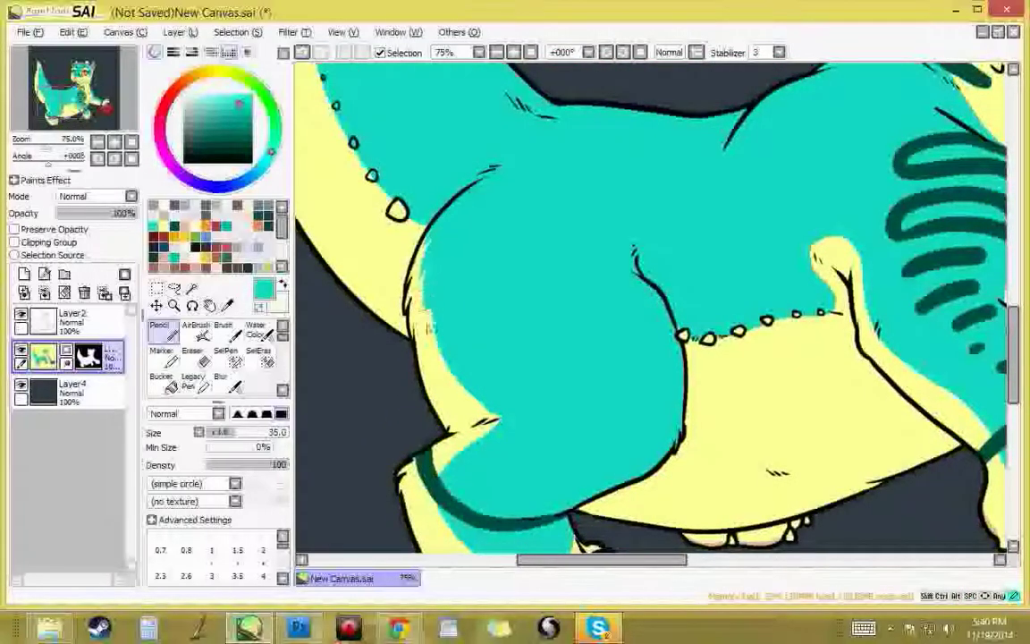
drag(677, 213, 772, 379)
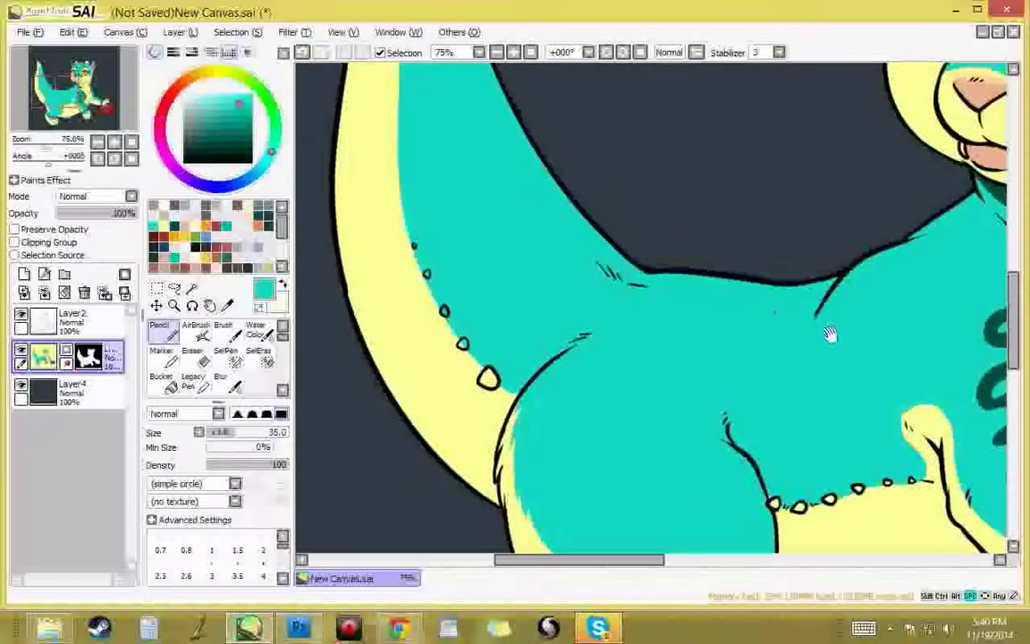
drag(829, 335, 694, 156)
drag(826, 171, 618, 238)
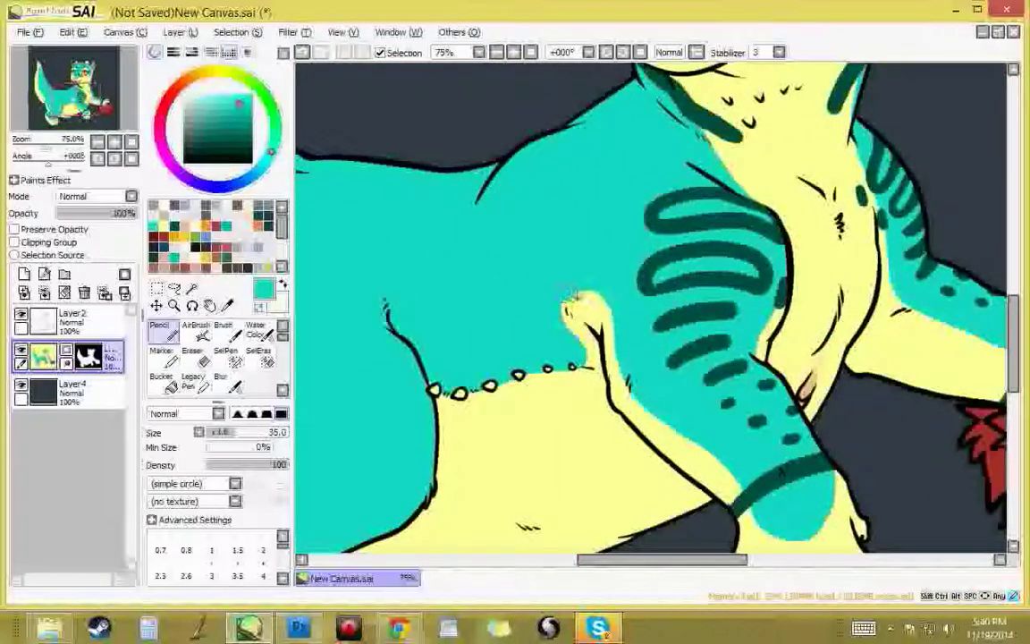
mouse_move(961, 318)
mouse_down()
mouse_move(828, 386)
mouse_move(696, 339)
mouse_up()
right_click(690, 368)
drag(633, 333, 701, 360)
drag(713, 149, 740, 383)
drag(759, 317, 986, 99)
Step: Paint a cluster of dark green spots above the near hind leg's band, with three stripes fanning across the thigh above them
alt+click(644, 344)
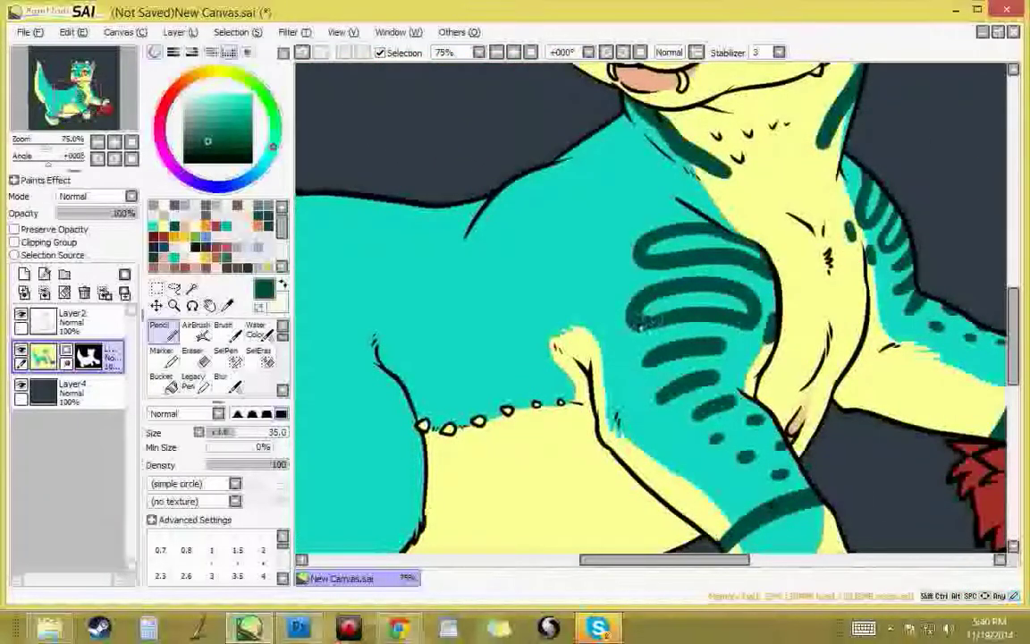
drag(639, 307, 915, 233)
drag(705, 345, 643, 313)
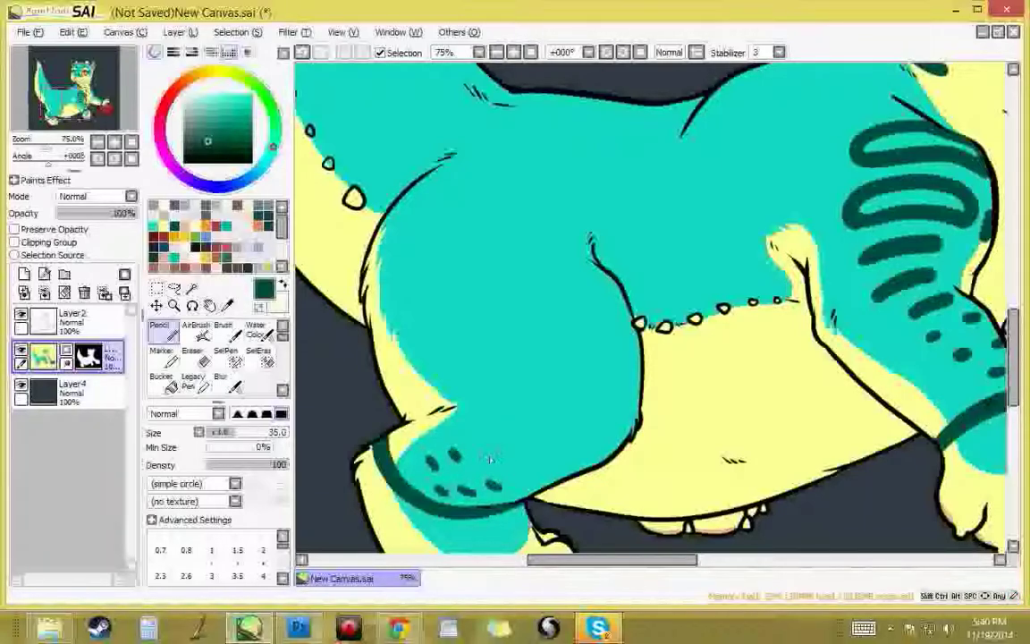
key(ctrl+z)
mouse_move(474, 437)
mouse_down()
mouse_move(519, 464)
mouse_move(548, 442)
mouse_up()
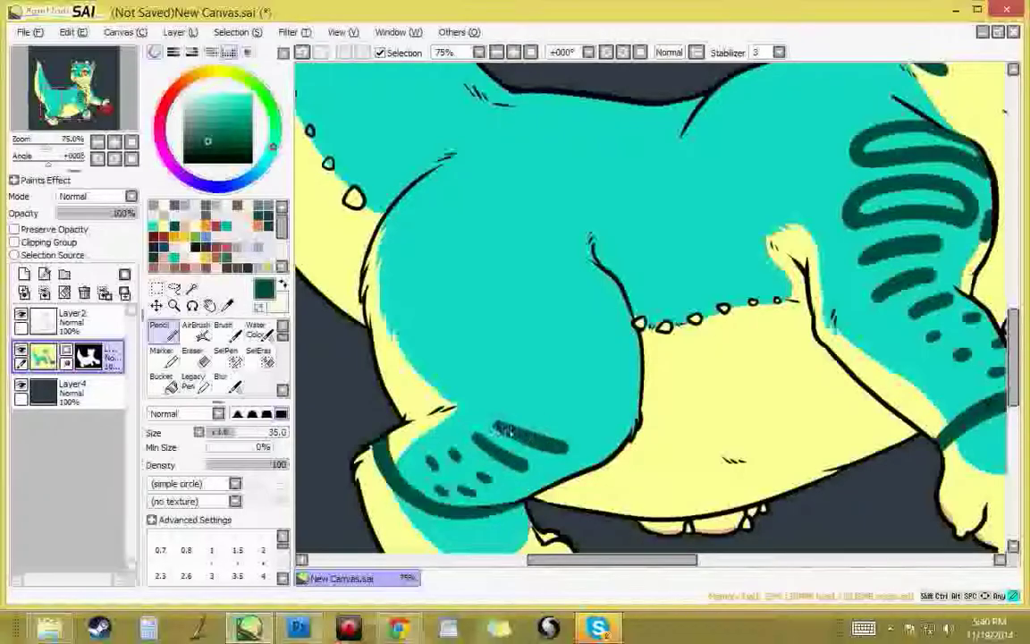
drag(673, 308, 805, 297)
drag(646, 393, 726, 394)
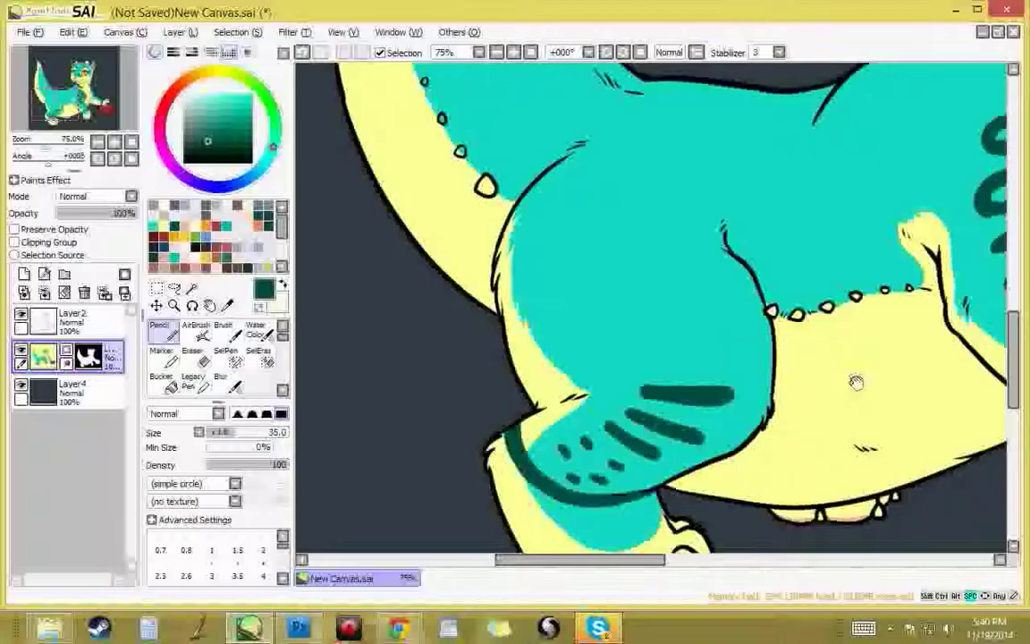
Step: Paint a thin yellow fur edge along the front contour of the near thigh
drag(855, 381, 743, 429)
right_click(683, 443)
mouse_move(656, 463)
mouse_down()
mouse_move(642, 338)
mouse_move(617, 300)
mouse_up()
drag(658, 465, 653, 404)
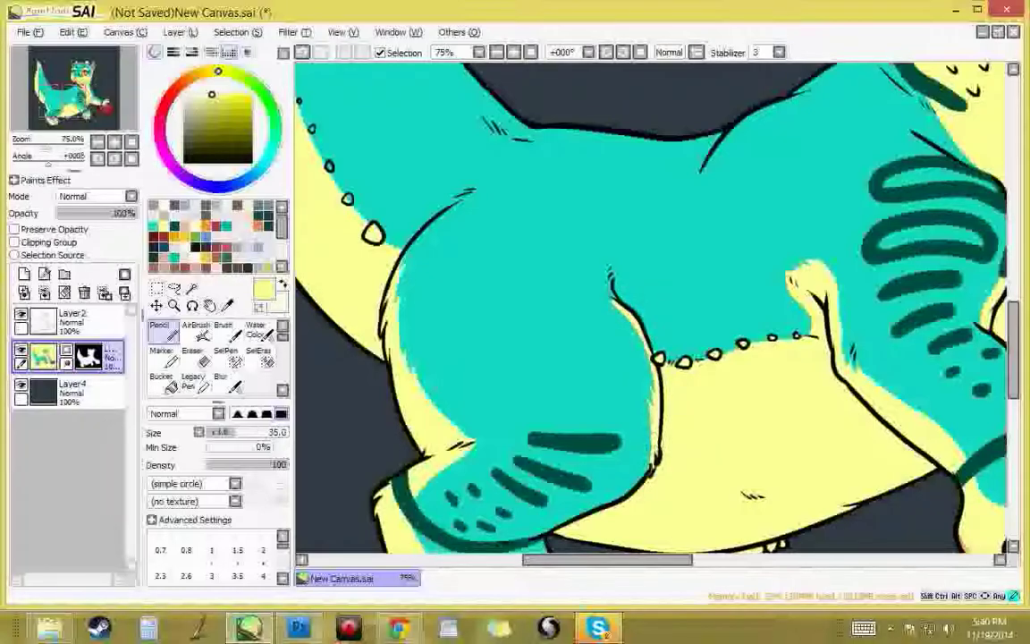
Step: Paint an elongated dark green loop across the near thigh, just above its three fanned stripes
drag(676, 464, 699, 435)
right_click(626, 418)
drag(795, 379, 808, 396)
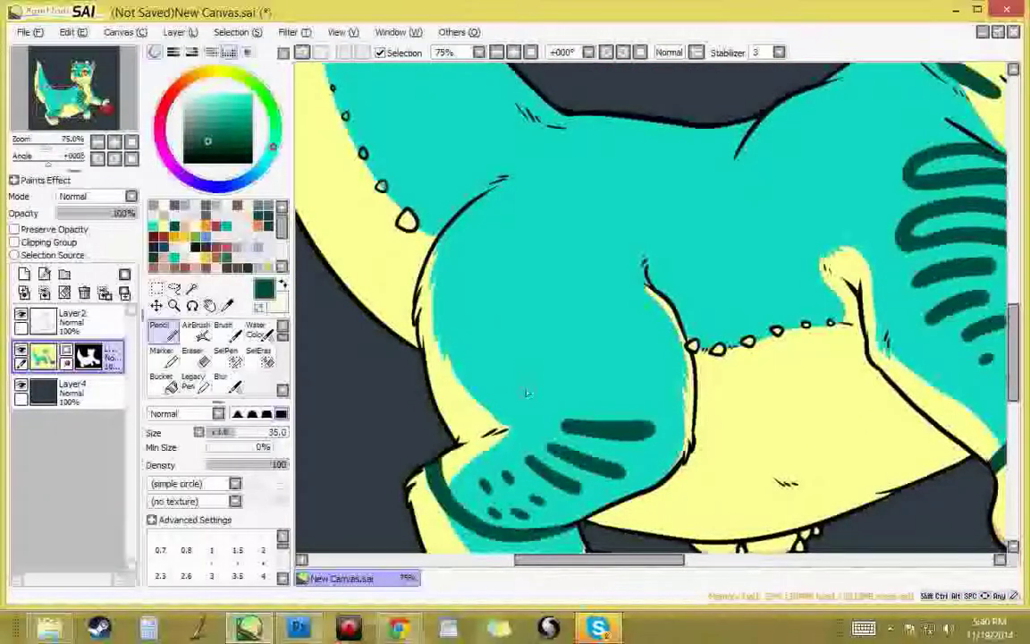
mouse_move(527, 362)
mouse_down()
mouse_move(587, 364)
mouse_move(526, 390)
mouse_move(535, 361)
mouse_up()
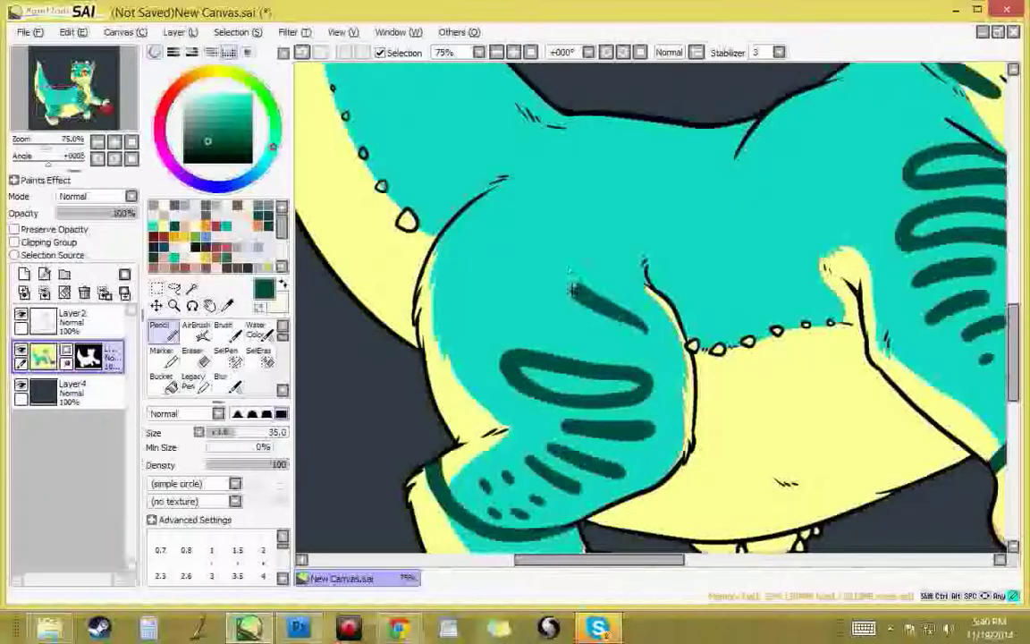
Step: Paint a long dark green stripe curving from the near thigh along the flank to the shoulder, split by a teal gap near its shoulder end
mouse_move(650, 330)
mouse_down()
mouse_move(577, 268)
mouse_move(742, 170)
mouse_move(929, 130)
mouse_up()
drag(913, 201, 855, 284)
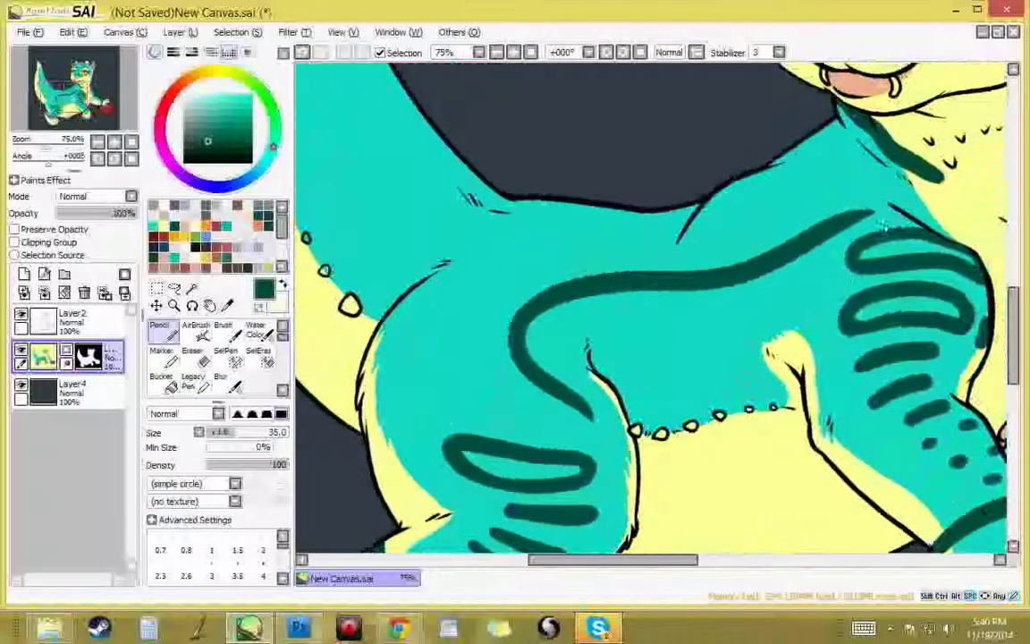
right_click(818, 256)
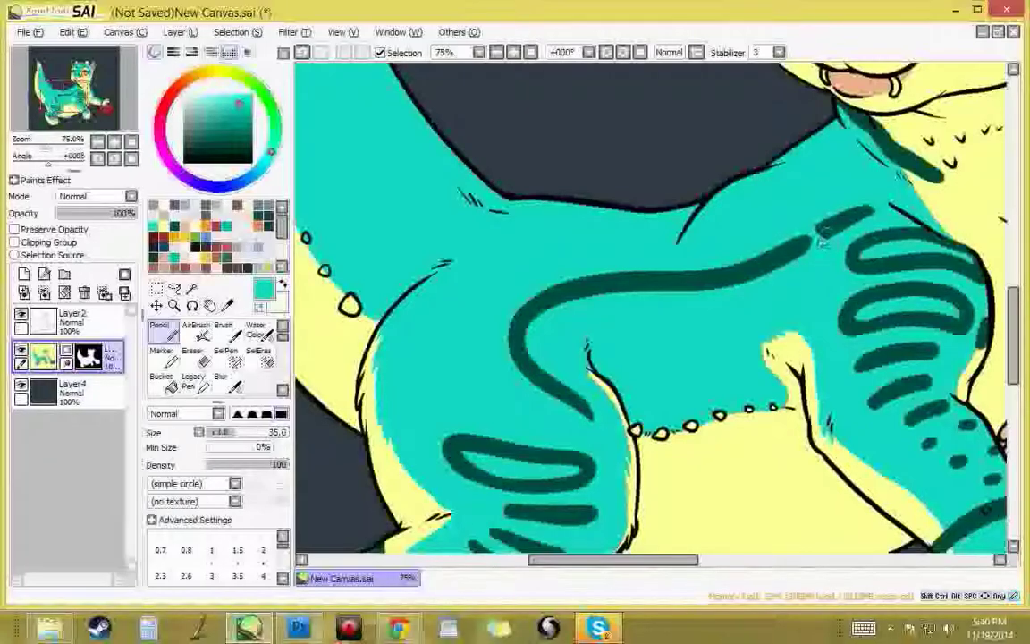
alt+click(821, 231)
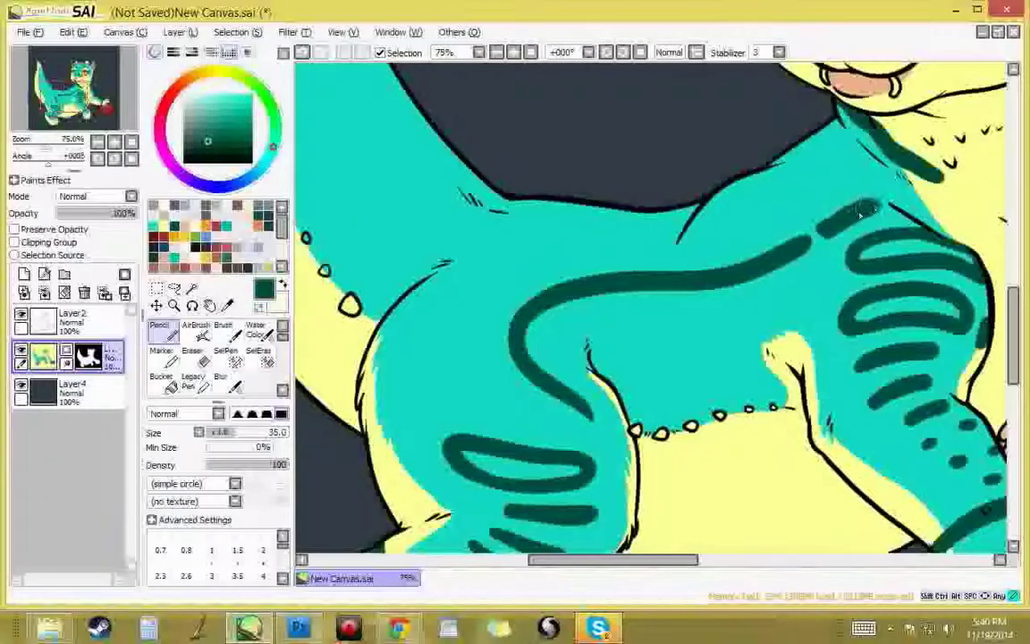
alt+click(840, 225)
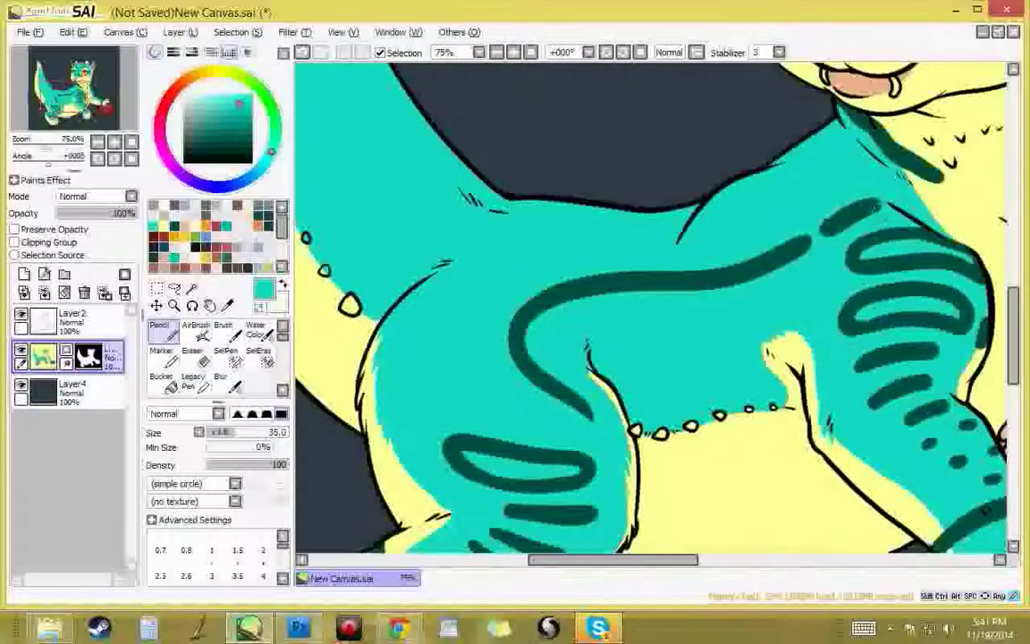
alt+click(844, 219)
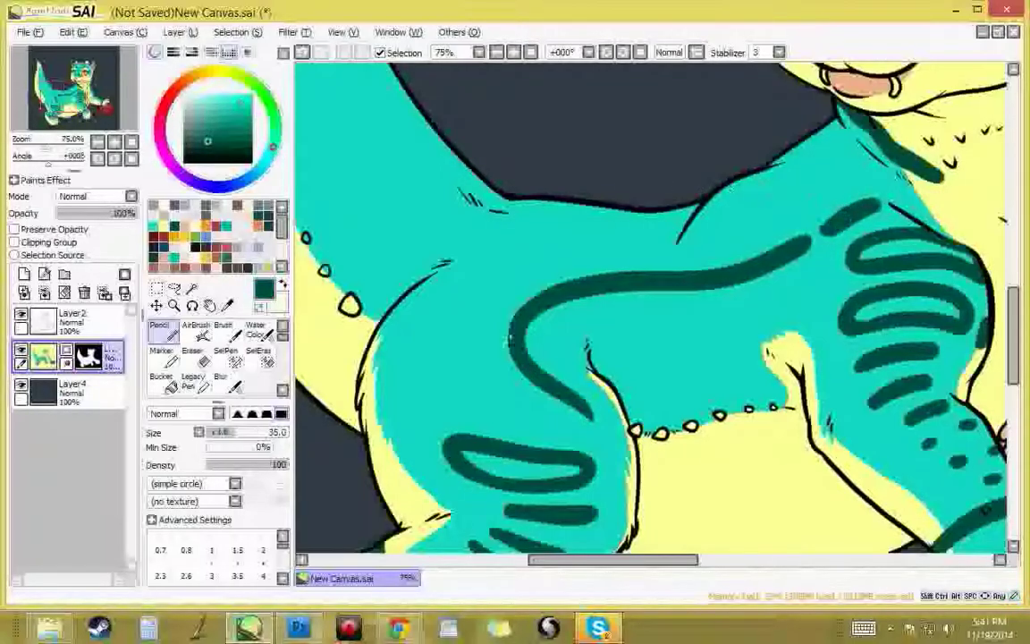
Step: Add a second dark green curve closing the stripe's thigh end into a crescent, plus spots along the thigh's front edge
mouse_move(574, 403)
mouse_down()
mouse_move(570, 426)
mouse_move(467, 309)
mouse_move(539, 279)
mouse_move(511, 288)
mouse_move(463, 344)
mouse_move(497, 399)
mouse_move(584, 430)
mouse_move(590, 420)
mouse_up()
key(ctrl+z)
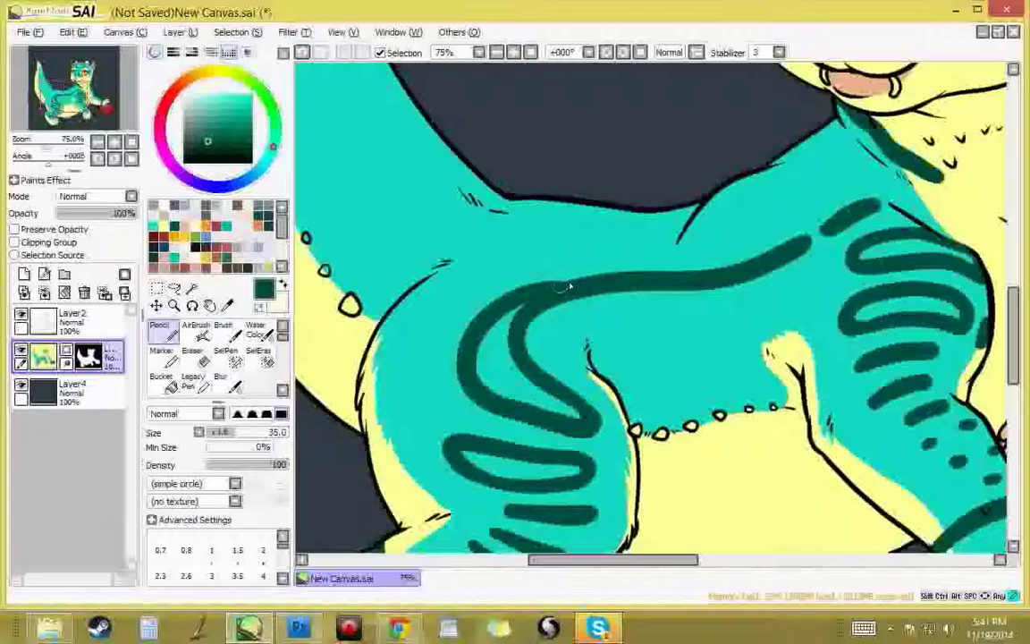
mouse_move(513, 359)
mouse_down()
mouse_move(580, 421)
mouse_move(621, 435)
mouse_move(656, 396)
mouse_move(684, 454)
mouse_up()
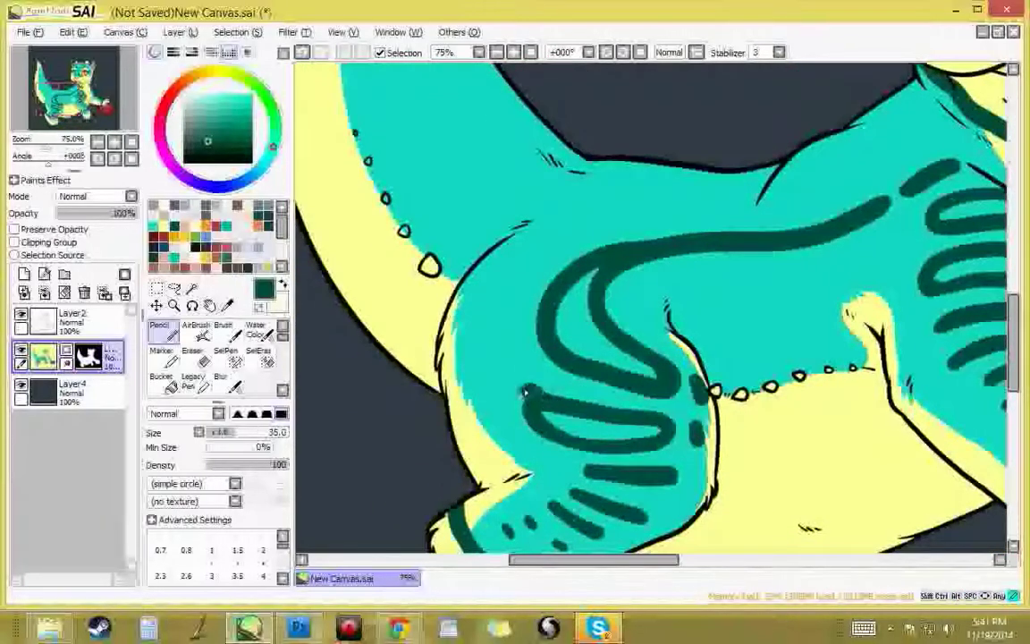
Step: Paint dark green U-shaped loops along the upper edge of the back and neck, with a band over the shoulder
drag(817, 251, 604, 291)
drag(564, 346, 621, 291)
mouse_move(483, 338)
mouse_down()
mouse_move(490, 383)
mouse_move(528, 358)
mouse_move(457, 376)
mouse_move(556, 342)
mouse_move(689, 317)
mouse_up()
key(ctrl+z)
mouse_move(531, 331)
mouse_down()
mouse_move(495, 371)
mouse_move(582, 331)
mouse_move(644, 423)
mouse_up()
drag(956, 396, 494, 402)
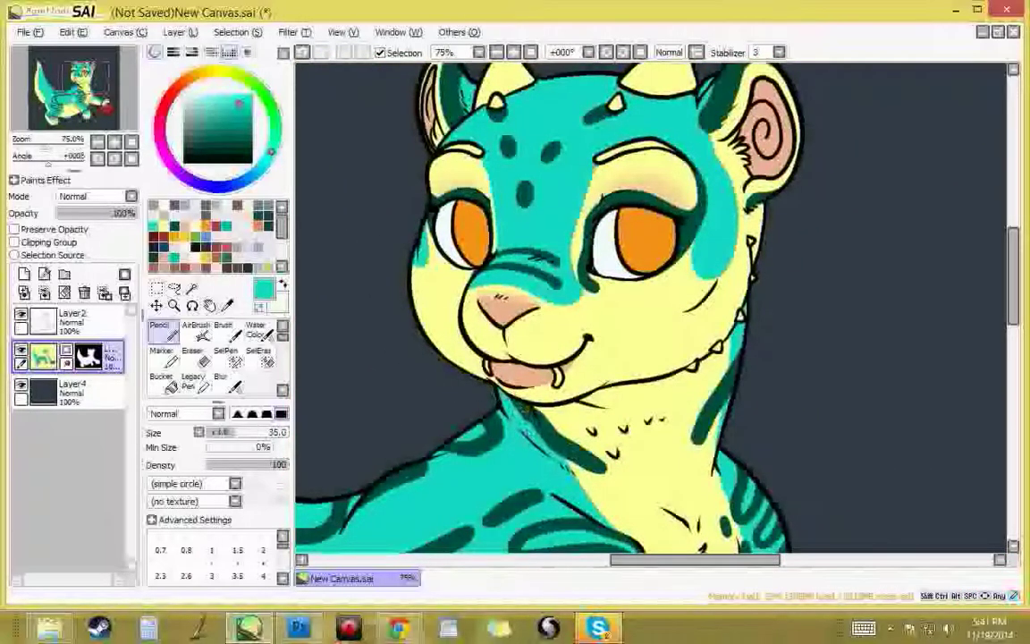
right_click(493, 434)
Step: Paint a long dark green stripe following the tail's curve, broken into a separate dash toward the tip
mouse_move(300, 362)
mouse_down()
mouse_move(657, 288)
mouse_move(757, 293)
mouse_up()
mouse_move(628, 409)
mouse_down()
mouse_move(581, 438)
mouse_move(538, 416)
mouse_move(590, 379)
mouse_up()
mouse_move(613, 478)
mouse_down()
mouse_move(627, 393)
mouse_move(625, 414)
mouse_move(516, 375)
mouse_move(432, 162)
mouse_move(474, 267)
mouse_move(444, 260)
mouse_up()
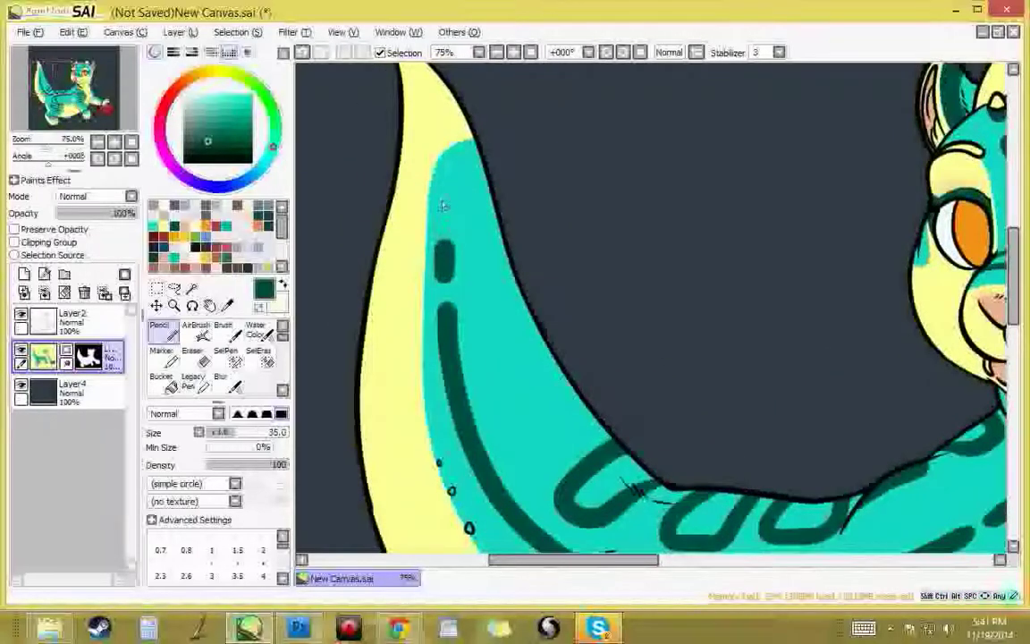
Step: Paint a row of dark green U-shaped loops along the tail's inner edge, shrinking toward the tip
drag(488, 186, 504, 236)
key(ctrl+z)
mouse_move(490, 187)
mouse_down()
mouse_move(468, 223)
mouse_move(504, 233)
mouse_move(470, 277)
mouse_move(528, 308)
mouse_move(479, 345)
mouse_move(559, 389)
mouse_move(535, 416)
mouse_move(554, 465)
mouse_move(610, 424)
mouse_up()
mouse_move(680, 395)
mouse_down()
mouse_move(688, 313)
mouse_move(672, 389)
mouse_up()
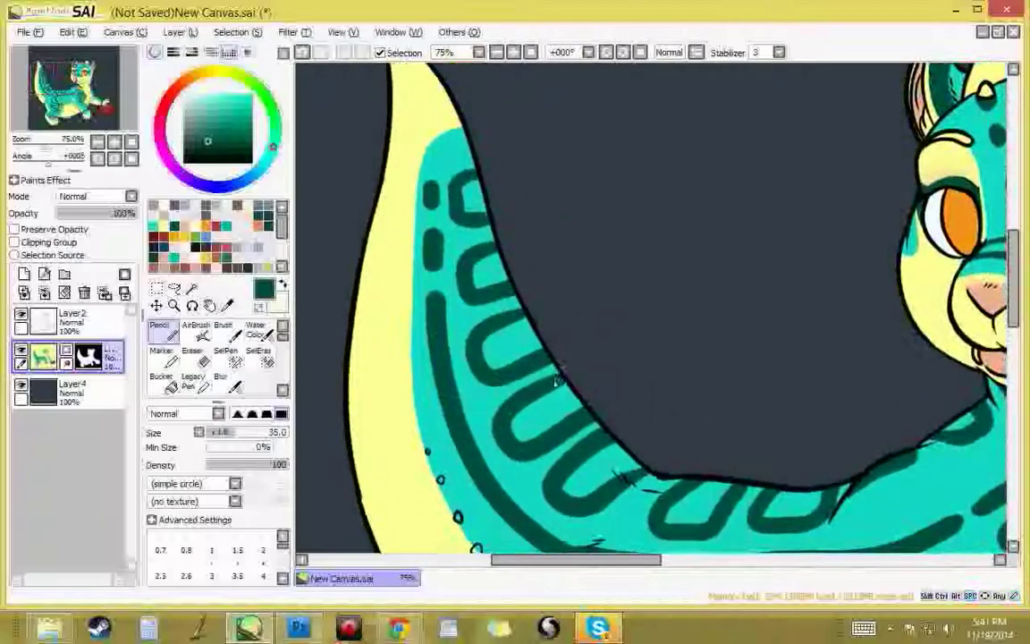
Step: Extend the tail stripe onto the haunch and roughen the markings around the tail base with short fur strokes
mouse_move(689, 285)
mouse_down()
mouse_move(724, 190)
mouse_move(731, 110)
mouse_up()
drag(898, 329, 777, 264)
drag(509, 313, 556, 309)
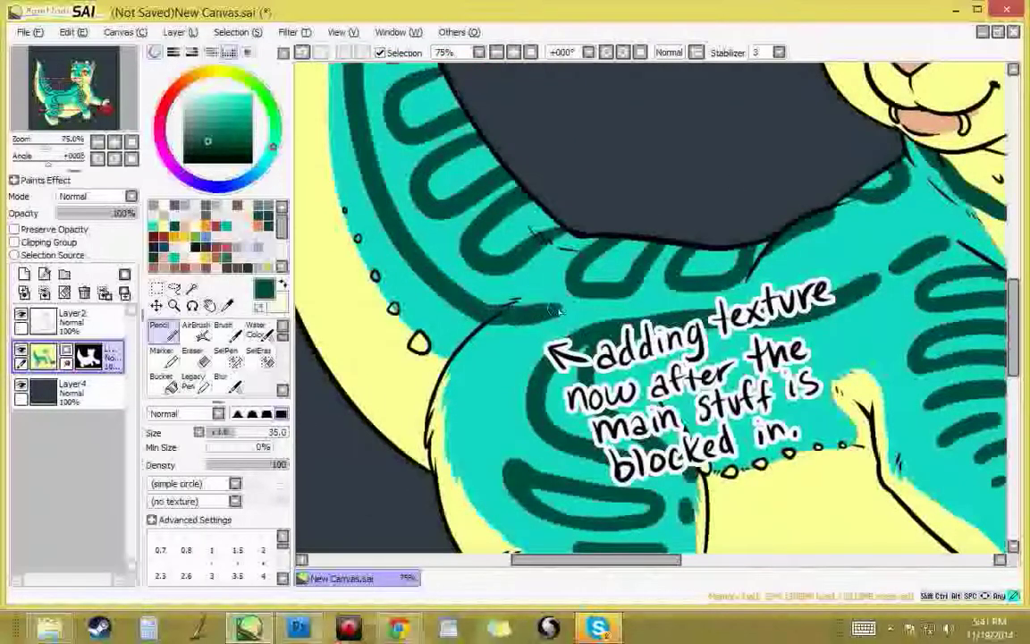
alt+click(483, 341)
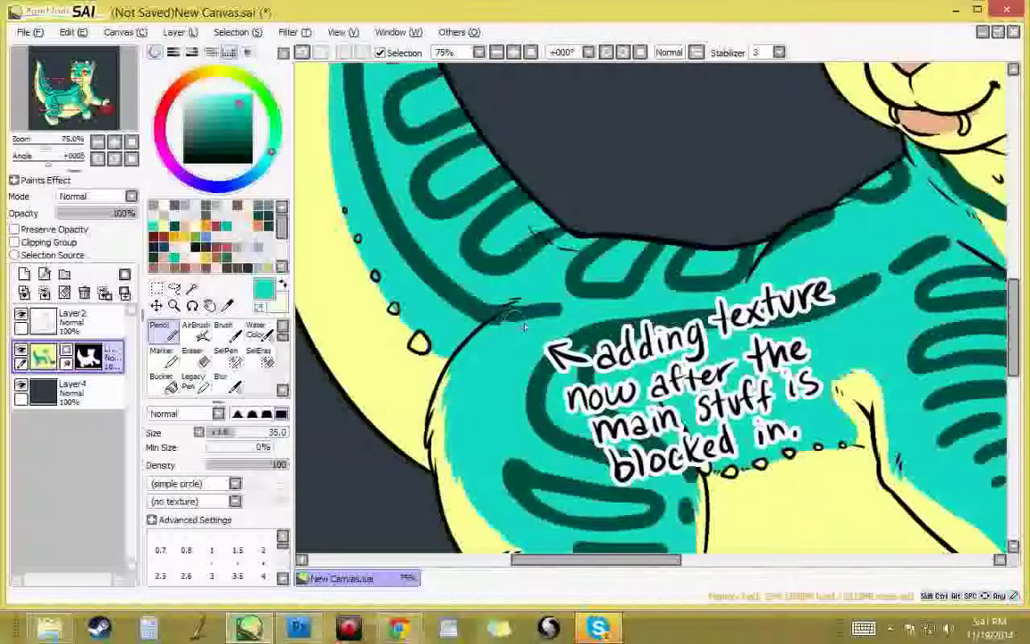
drag(894, 320, 938, 375)
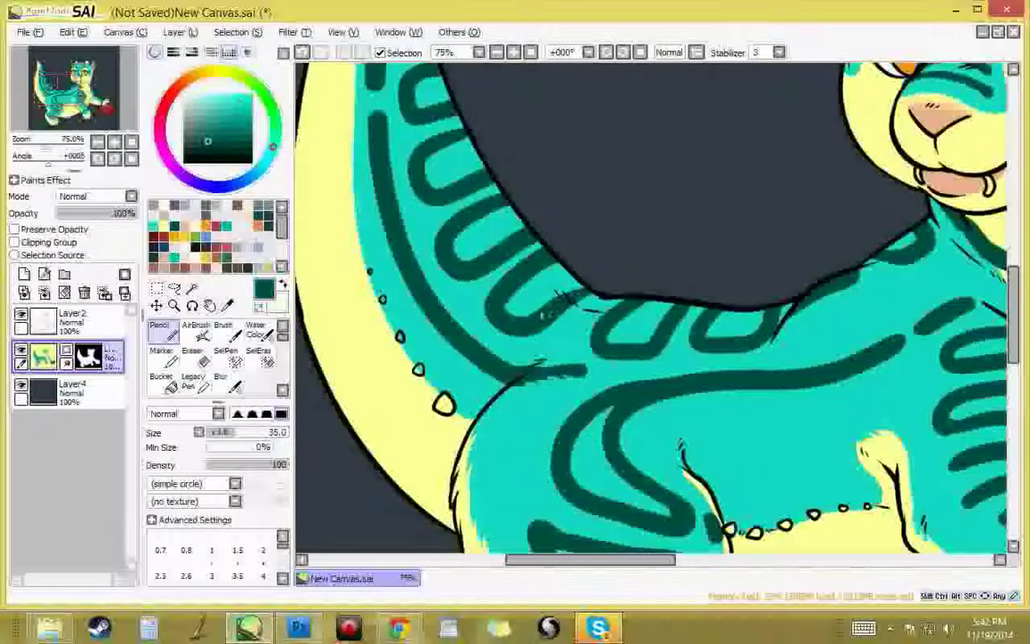
Step: Lower the Bucket's color difference to 81 and fill the loop at the tail base with pale cream
click(205, 224)
click(161, 380)
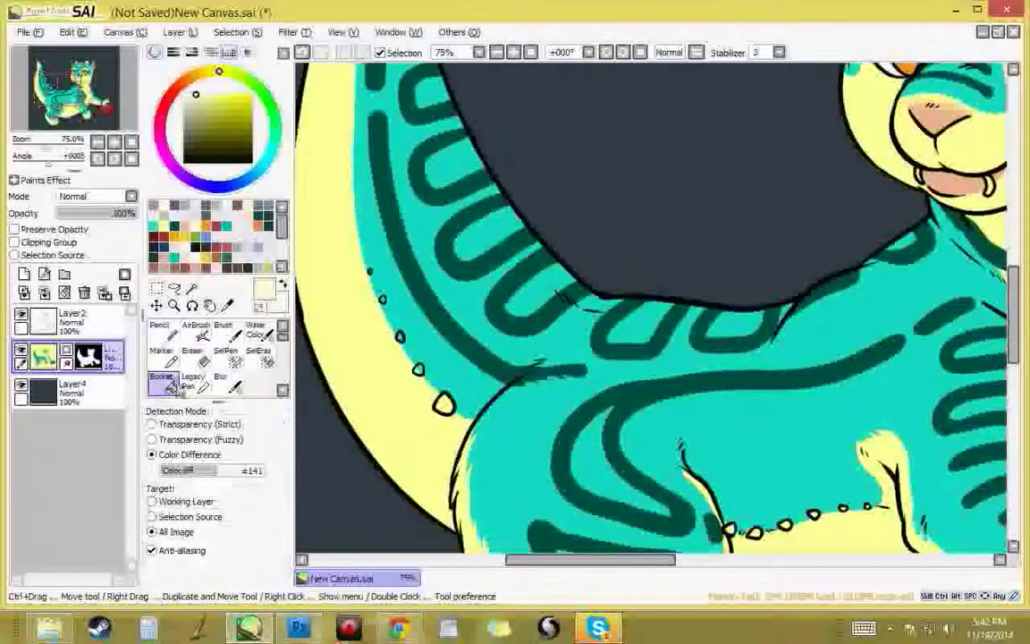
click(904, 213)
mouse_move(202, 470)
mouse_down()
mouse_move(208, 464)
mouse_move(194, 471)
mouse_up()
key(ctrl+z)
click(538, 297)
Step: Fill the four remaining loops up the tail with pale cream
key(space)
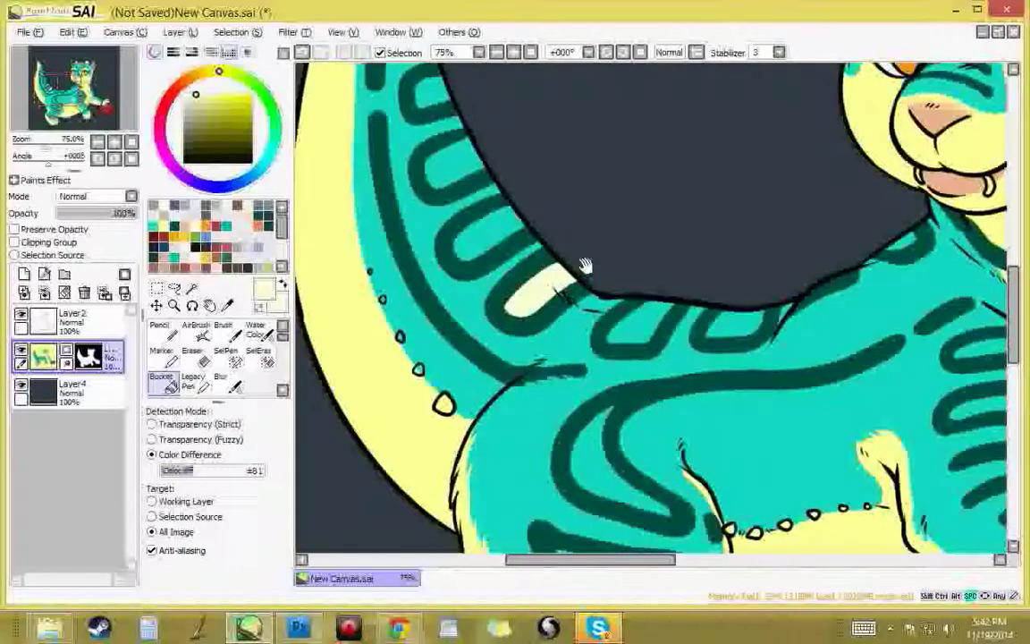
drag(584, 265, 584, 394)
click(484, 363)
click(455, 299)
click(431, 225)
click(418, 154)
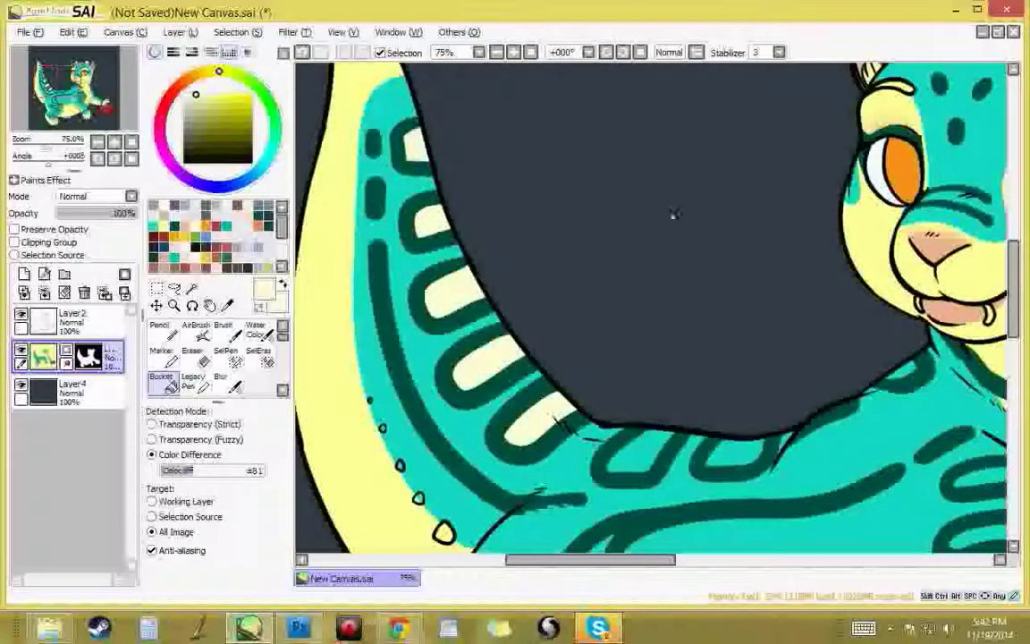
Step: Fill the two loops on the back, the thigh's crescent and the thigh loop below it with pale cream
drag(697, 385, 543, 274)
click(484, 343)
click(582, 342)
click(441, 486)
drag(641, 460, 703, 282)
click(515, 406)
Step: Fill the loops on the near shoulder, back of the neck and far shoulder with pale cream
drag(855, 297, 608, 383)
click(666, 337)
click(667, 279)
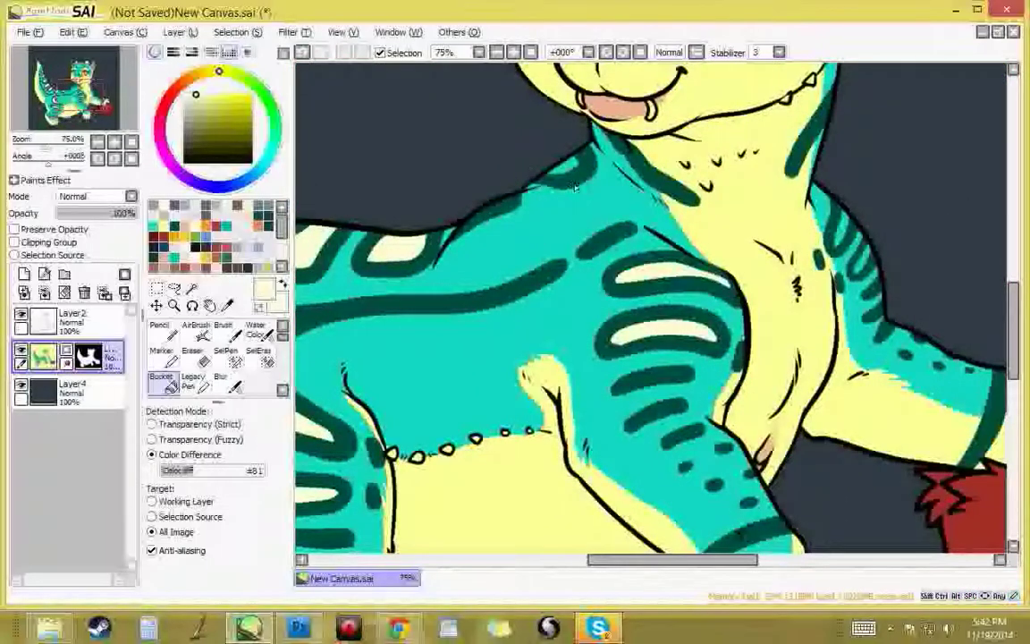
click(840, 230)
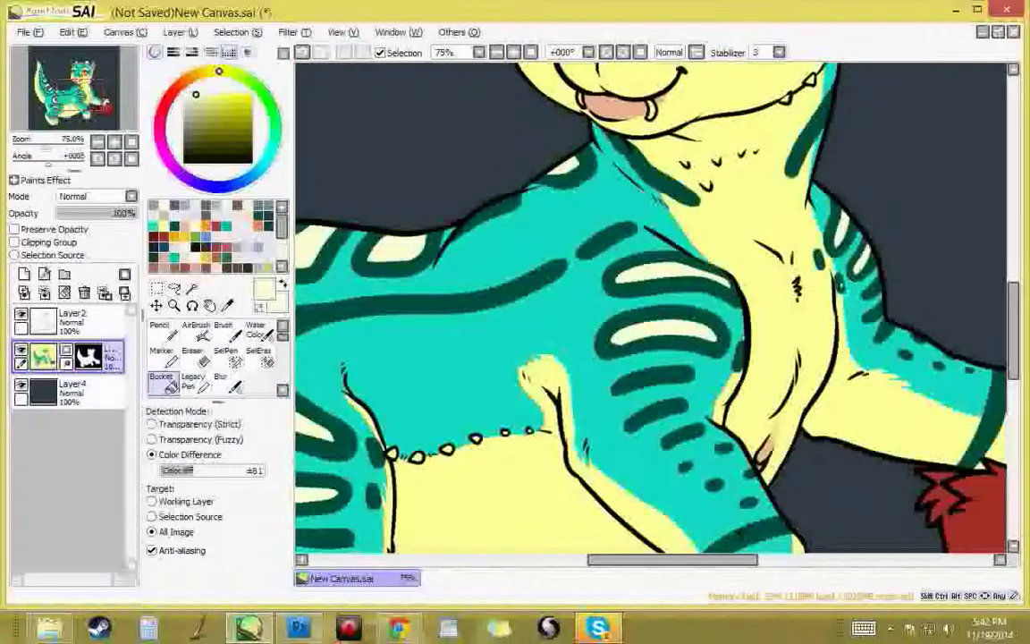
Step: Color the row of small scales along the belly edge pale cream with the Pencil
drag(667, 345, 787, 295)
click(162, 329)
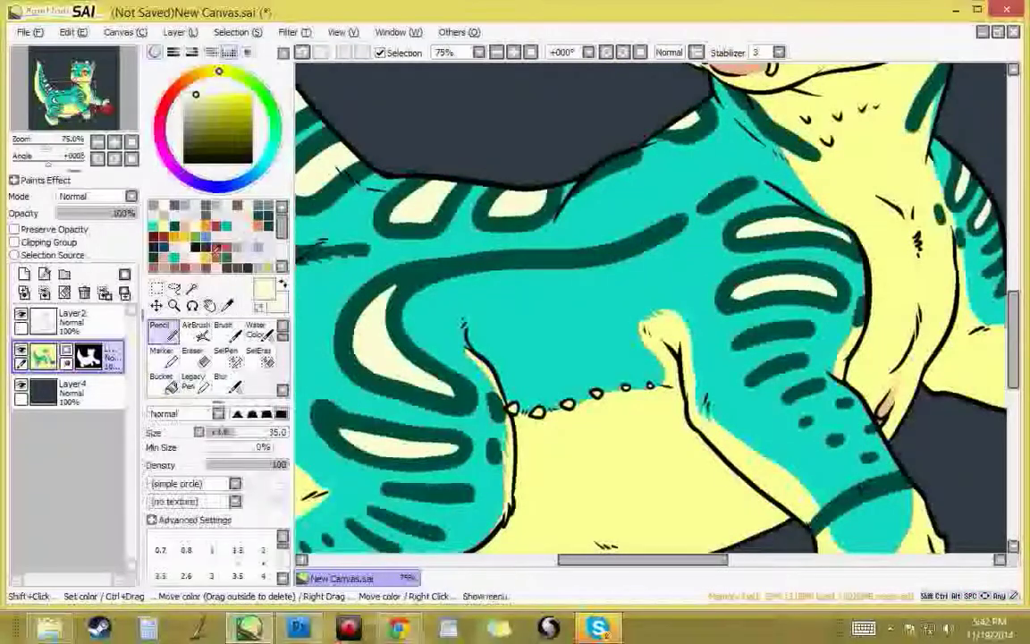
drag(330, 423, 370, 449)
mouse_move(888, 290)
mouse_down()
mouse_move(763, 359)
mouse_move(733, 360)
mouse_up()
drag(785, 314, 820, 201)
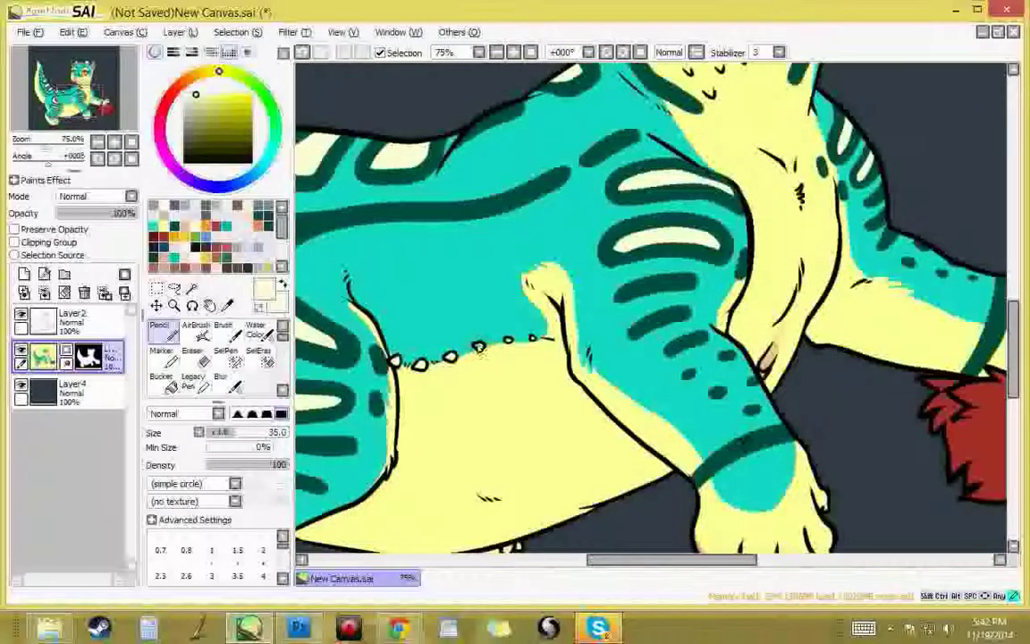
Step: Paint the claws on both front paws pale cream
drag(896, 285, 885, 226)
drag(934, 349, 720, 471)
drag(872, 320, 724, 202)
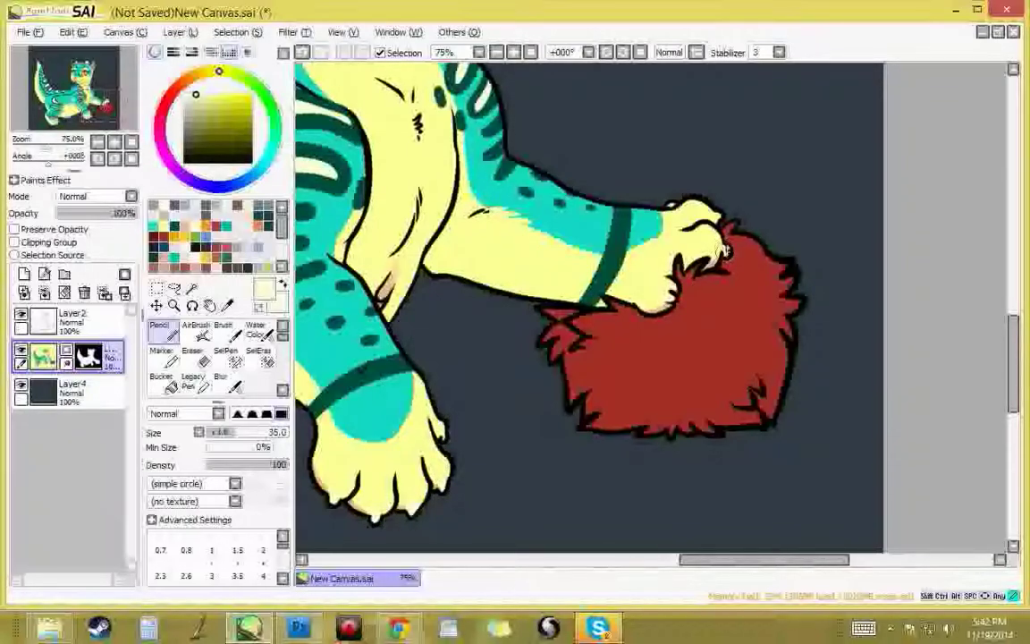
Step: Color the small spikes along the jaw and the horns on the head pale cream
drag(705, 147, 779, 382)
drag(530, 163, 595, 342)
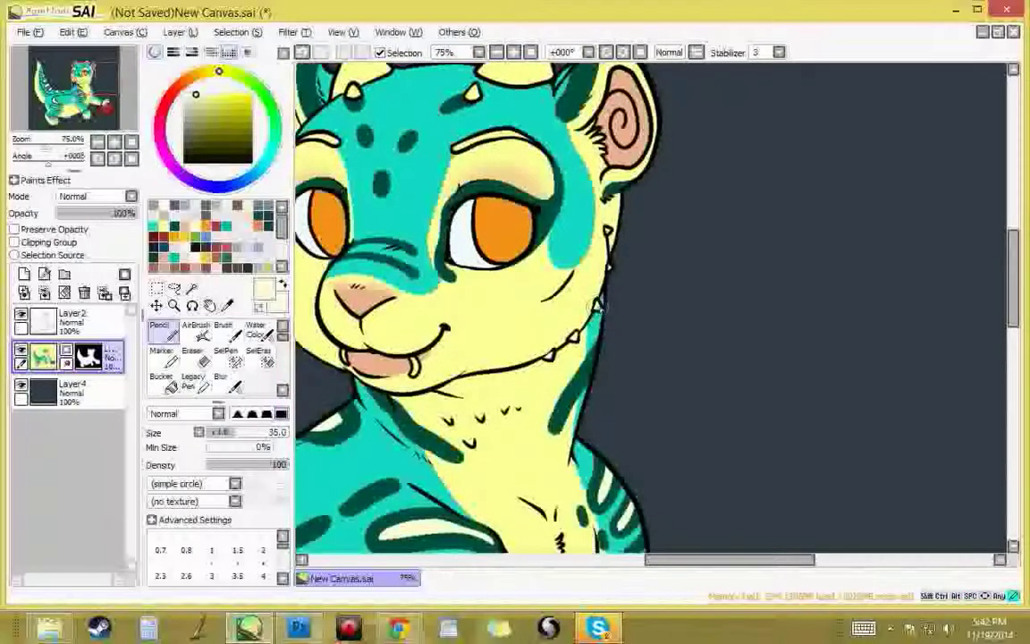
drag(607, 230, 776, 385)
click(161, 380)
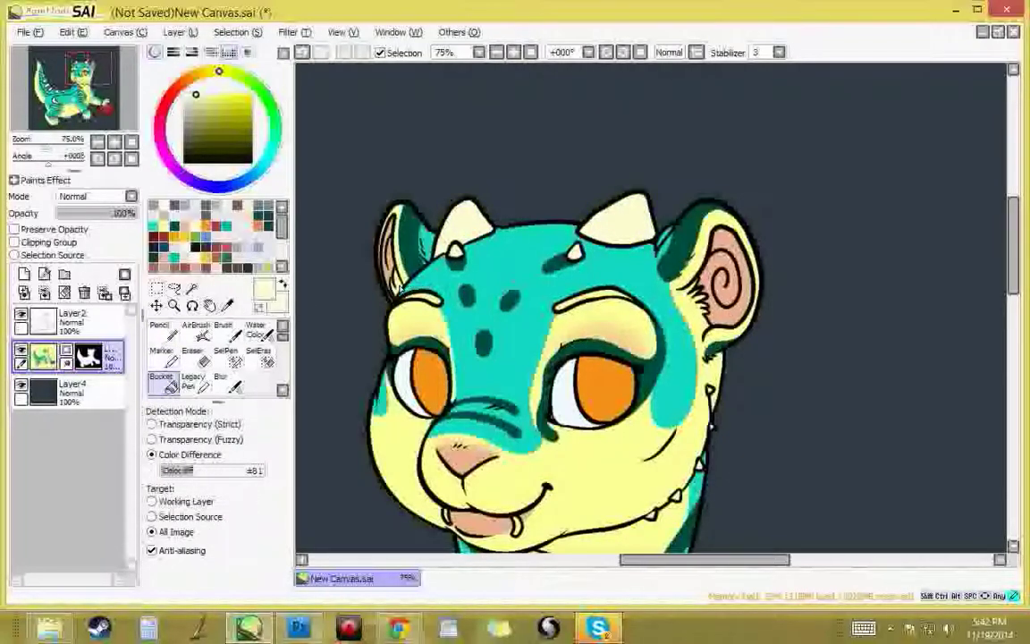
click(159, 329)
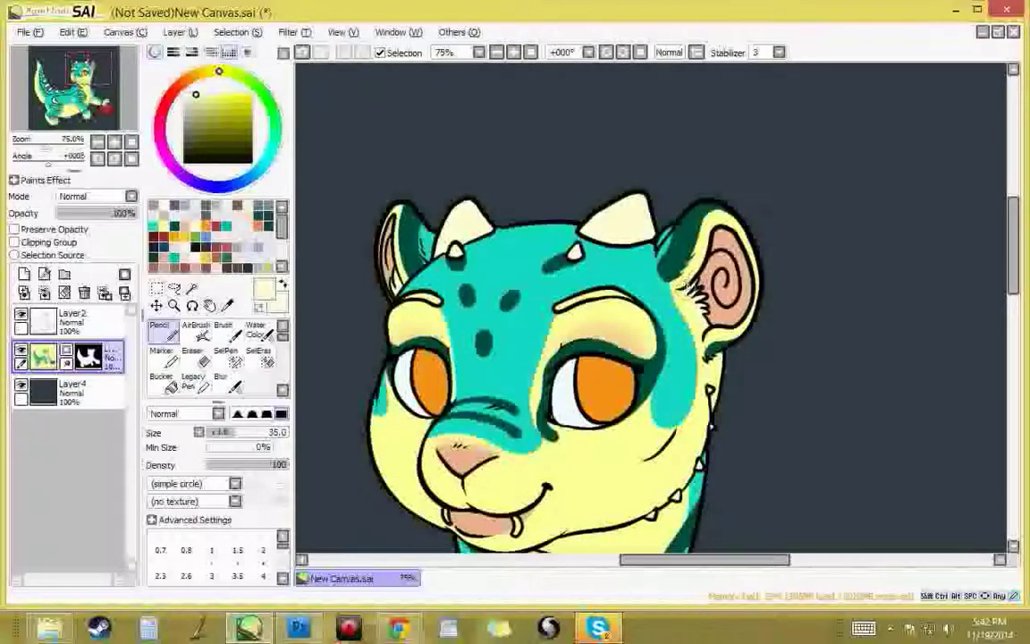
Step: Color the row of scales along the tail and the claws on the hind feet pale cream
click(164, 383)
drag(508, 443, 752, 212)
mouse_move(506, 395)
mouse_down()
mouse_move(695, 170)
mouse_move(682, 174)
mouse_move(731, 428)
mouse_up()
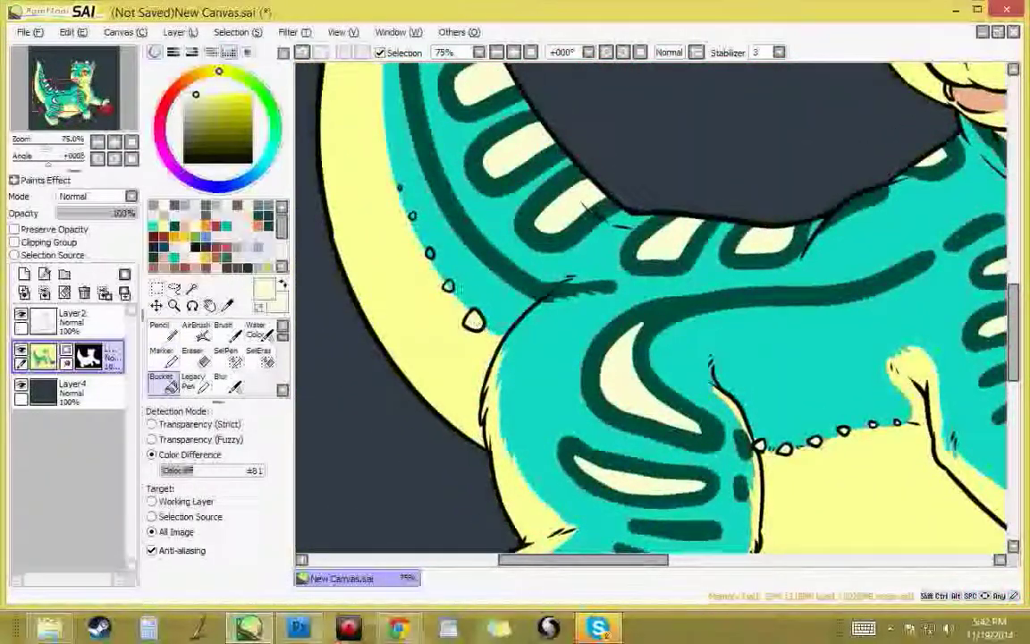
click(164, 332)
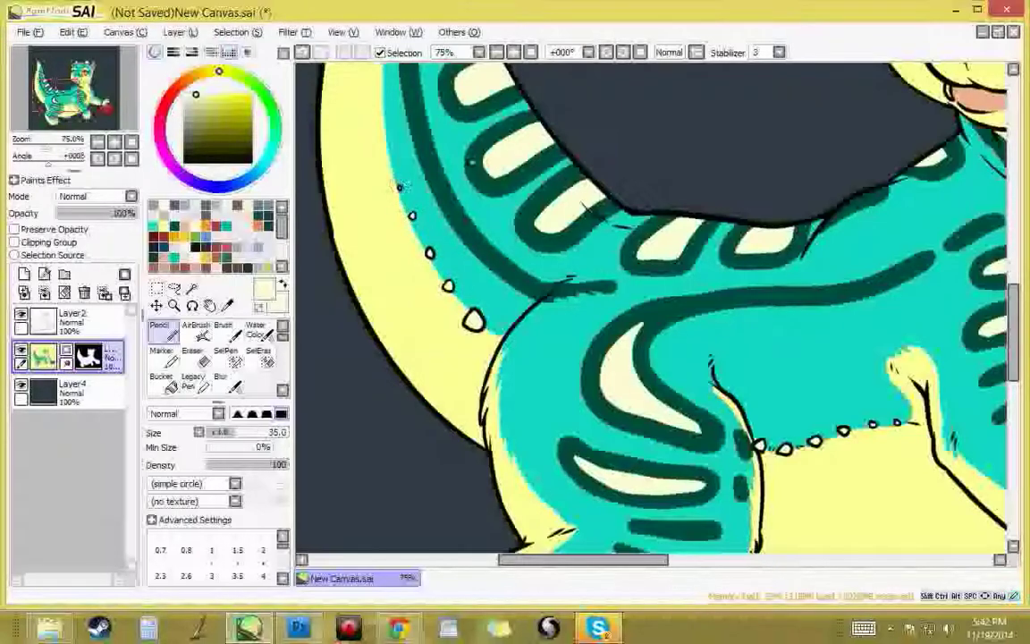
scroll(594, 173, up, 5)
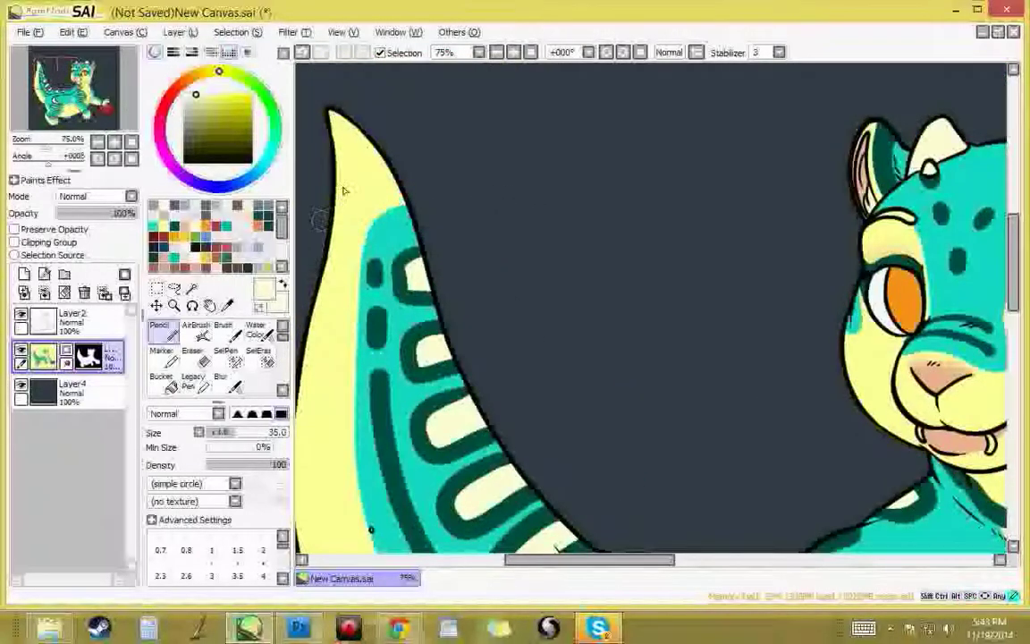
scroll(701, 322, down, 8)
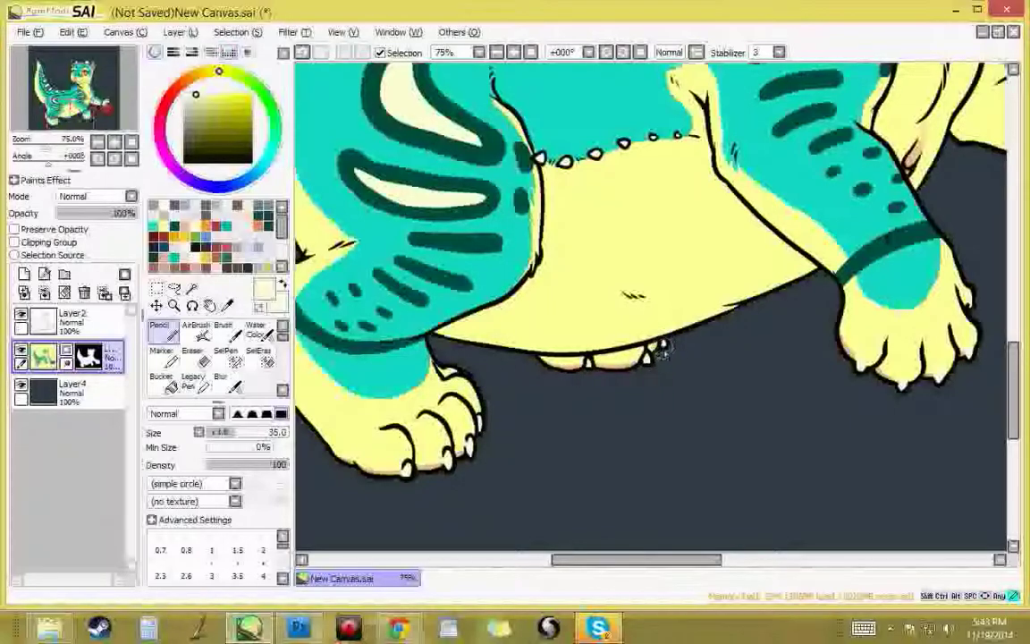
Step: Paint the two fangs at the mouth a muted grey-green
drag(860, 250, 671, 342)
drag(848, 148, 714, 435)
drag(735, 242, 705, 463)
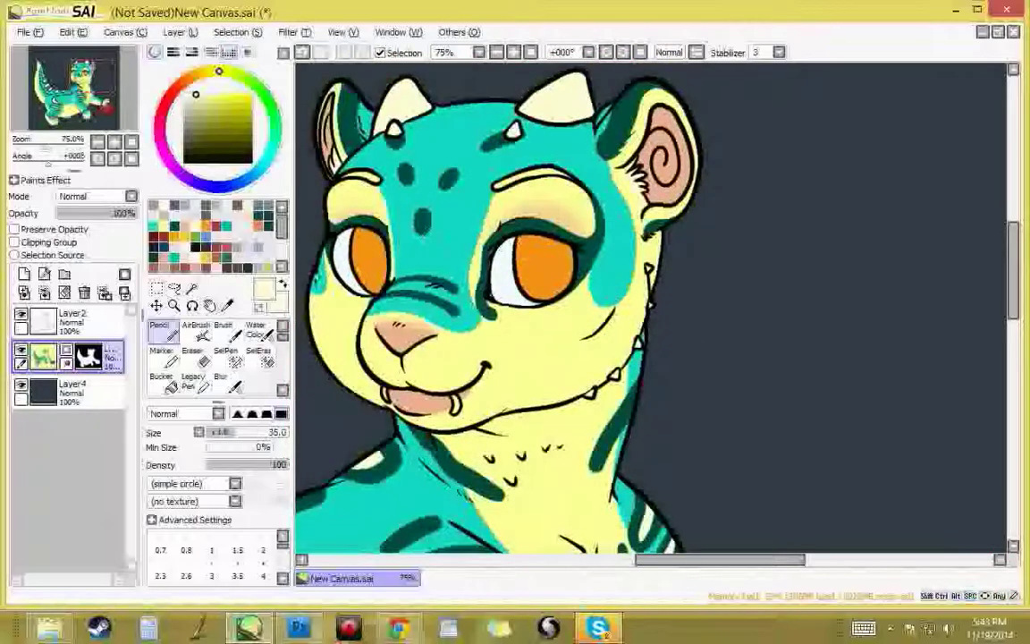
click(258, 205)
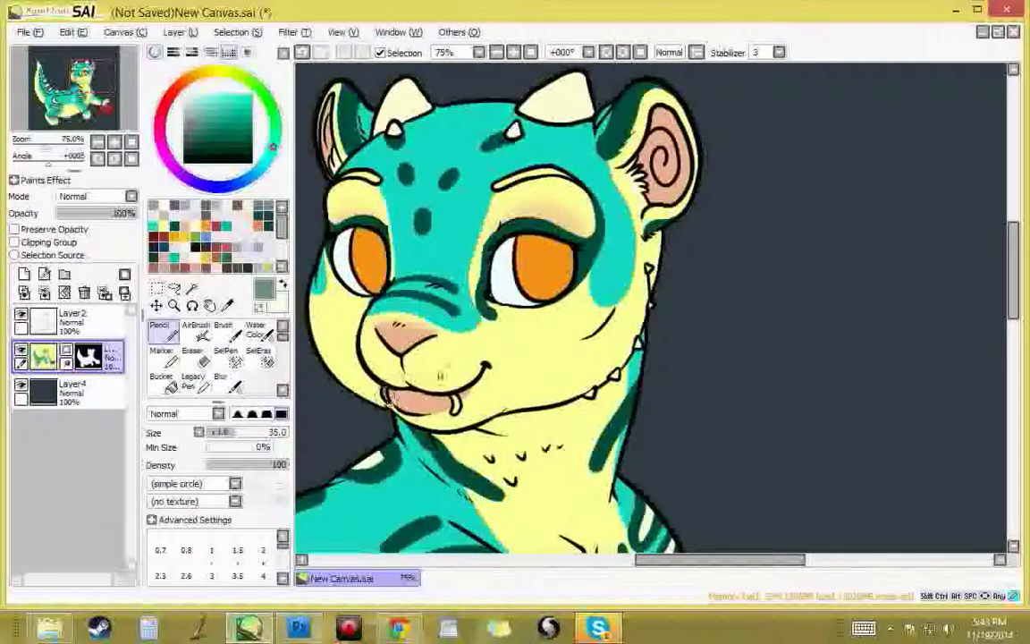
Step: Paint dark brown oval pupils in both orange eyes
right_click(546, 281)
click(238, 135)
drag(373, 250, 375, 256)
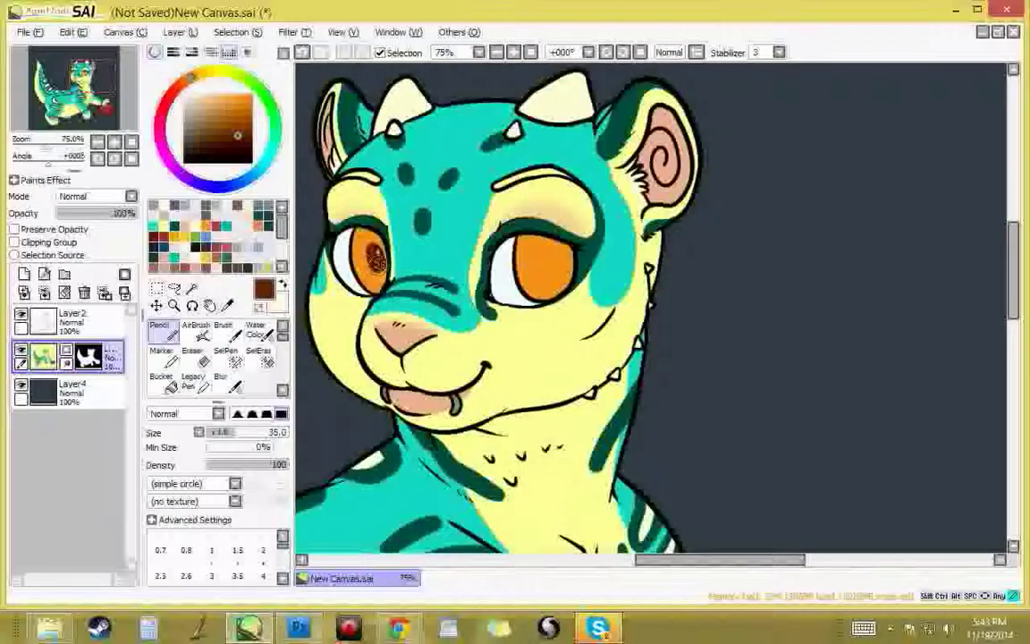
mouse_move(547, 261)
mouse_down()
mouse_move(542, 252)
mouse_move(548, 274)
mouse_up()
key(ctrl+z)
Step: Paint both eyebrows dark green
alt+click(471, 156)
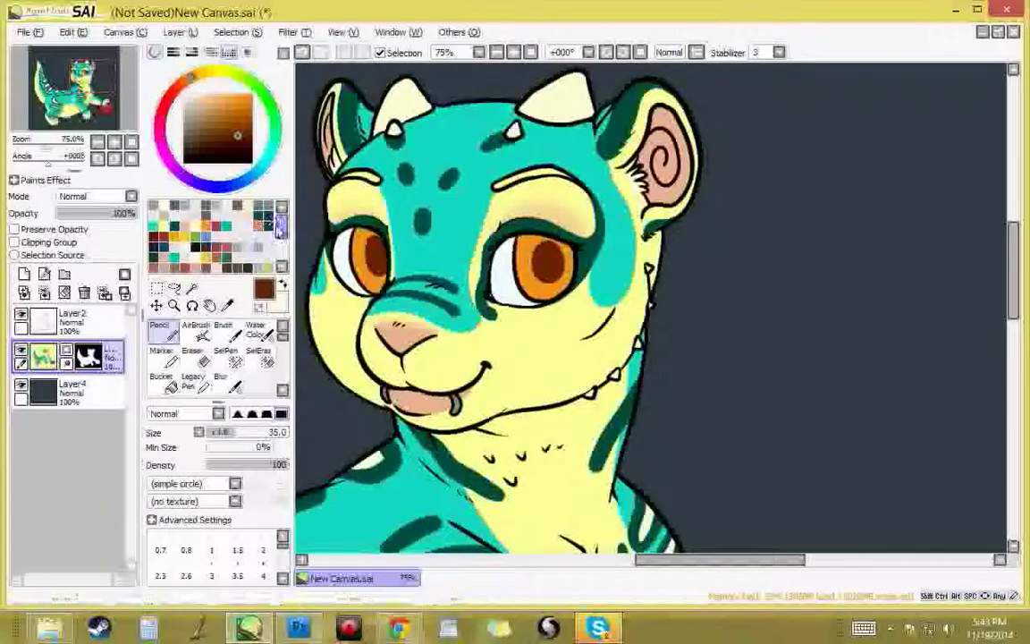
drag(471, 157, 507, 178)
drag(530, 214, 585, 203)
mouse_move(391, 208)
mouse_down()
mouse_move(375, 207)
mouse_move(406, 207)
mouse_up()
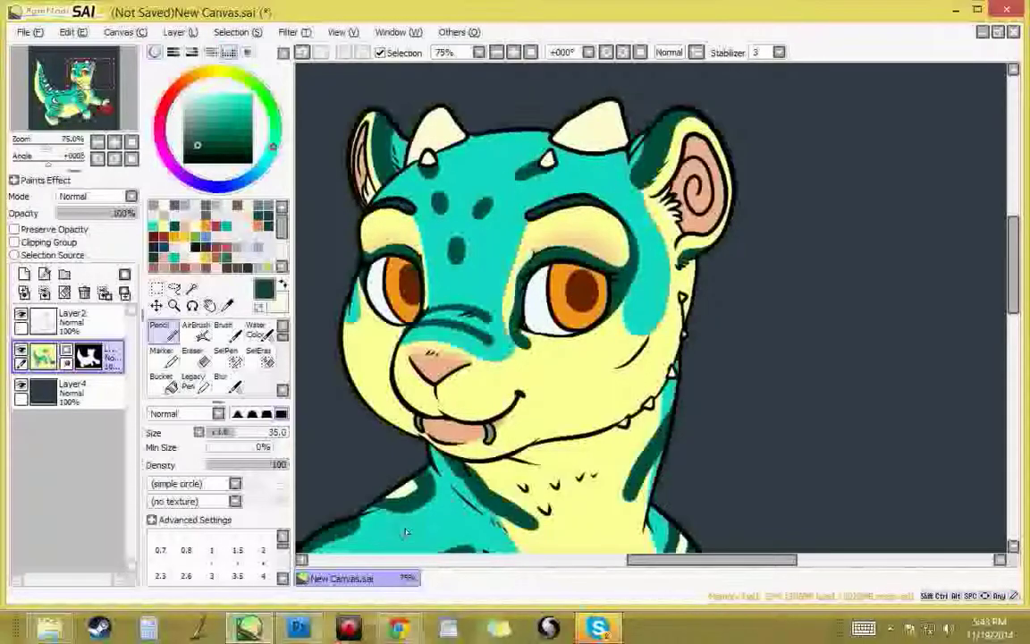
Step: Select the red furry object under the creature's front paw with the Magic Wand
click(131, 142)
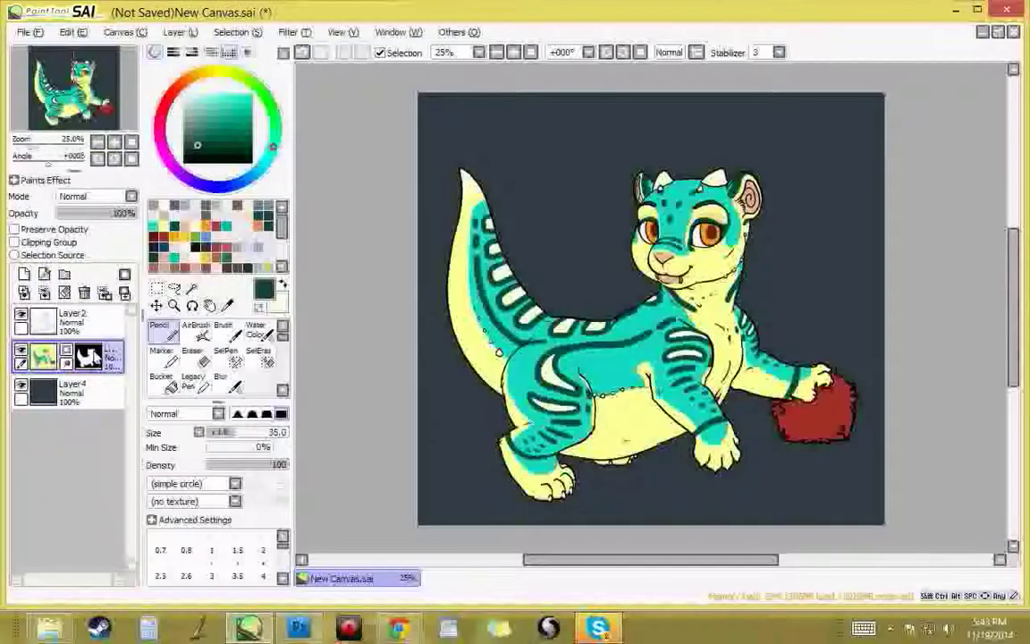
click(114, 142)
drag(87, 99, 107, 98)
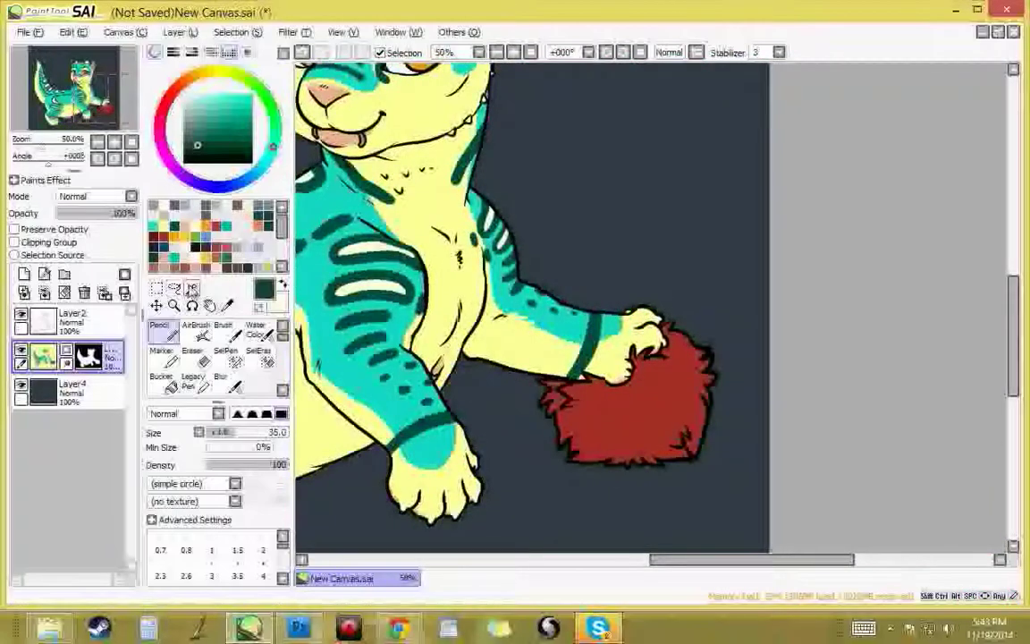
click(191, 290)
drag(728, 260, 652, 193)
click(572, 331)
click(237, 32)
click(253, 112)
Step: Paint an orange gradient across the selected red furry object with a soft Water Color brush at size 340
click(260, 333)
right_click(577, 369)
click(228, 108)
click(184, 82)
click(271, 431)
mouse_move(586, 231)
mouse_down()
mouse_move(620, 336)
mouse_move(590, 234)
mouse_up()
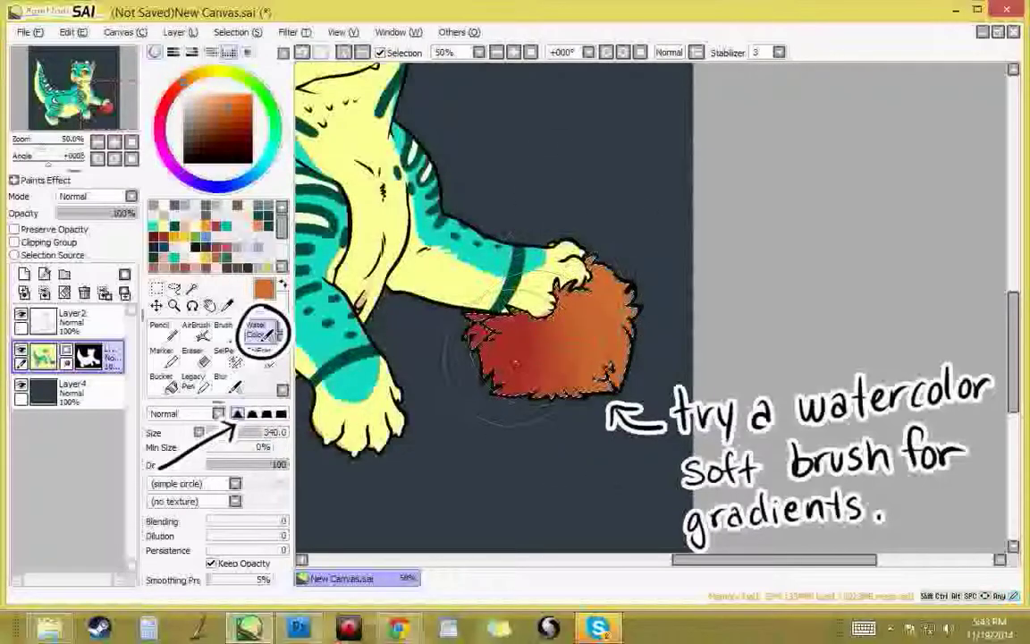
Step: Blend red strokes into the middle of the furry object's gradient with a soft-edged Brush at size 61
right_click(515, 363)
click(227, 332)
click(237, 414)
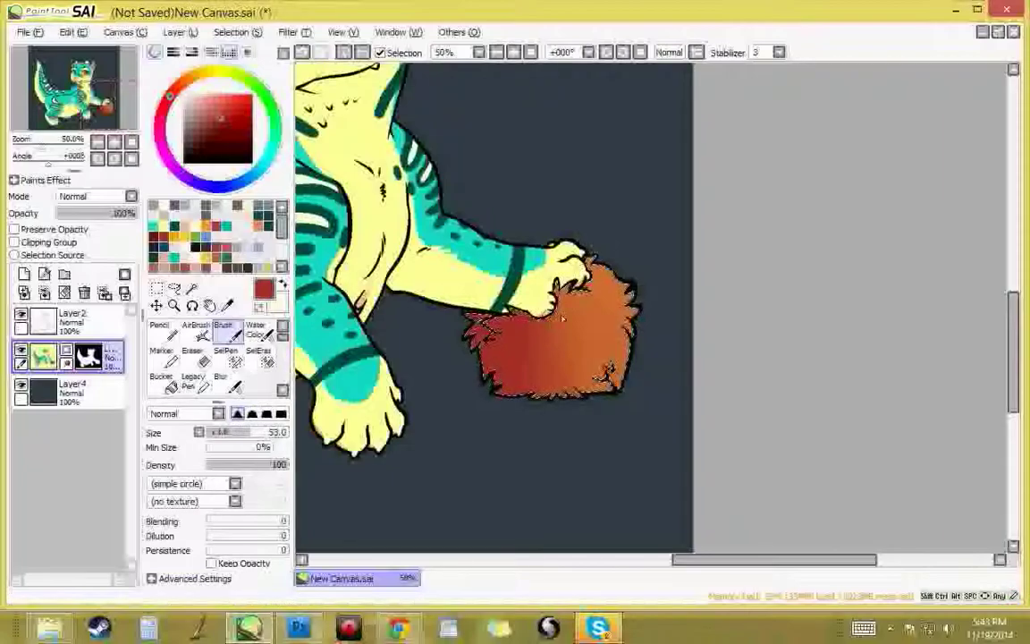
drag(249, 438, 257, 438)
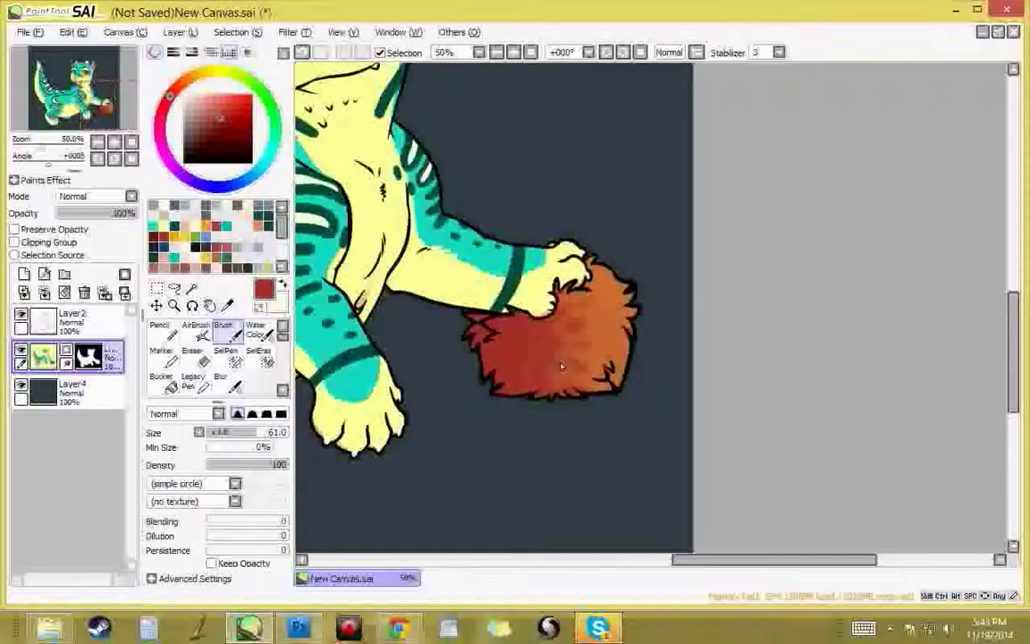
click(132, 142)
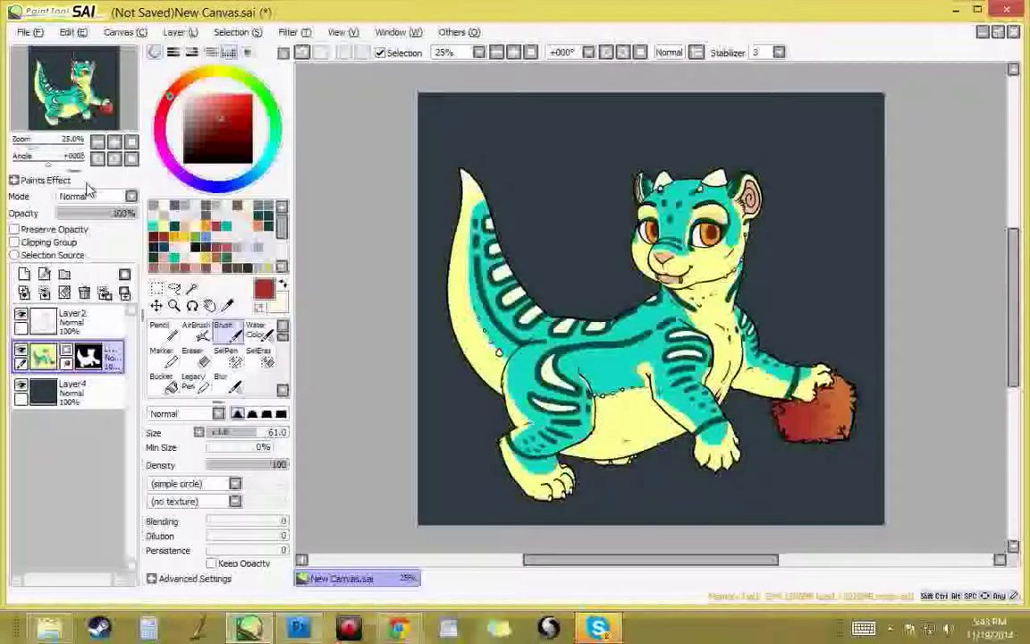